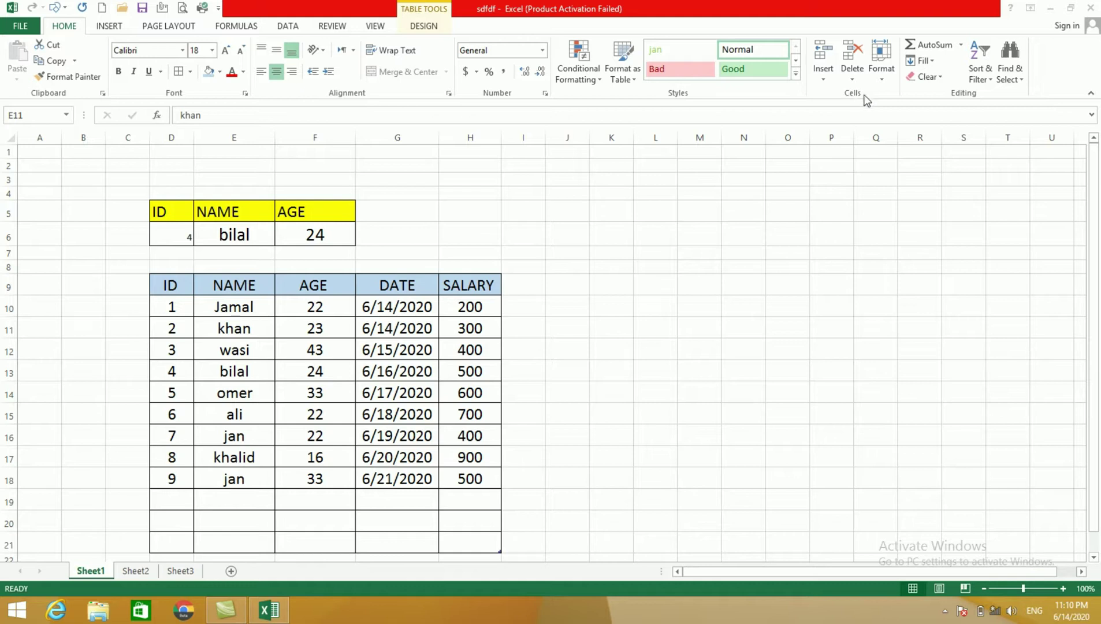
Pick empty cells beside the table and look at the Insert options without inserting anything.
left_click(699, 312)
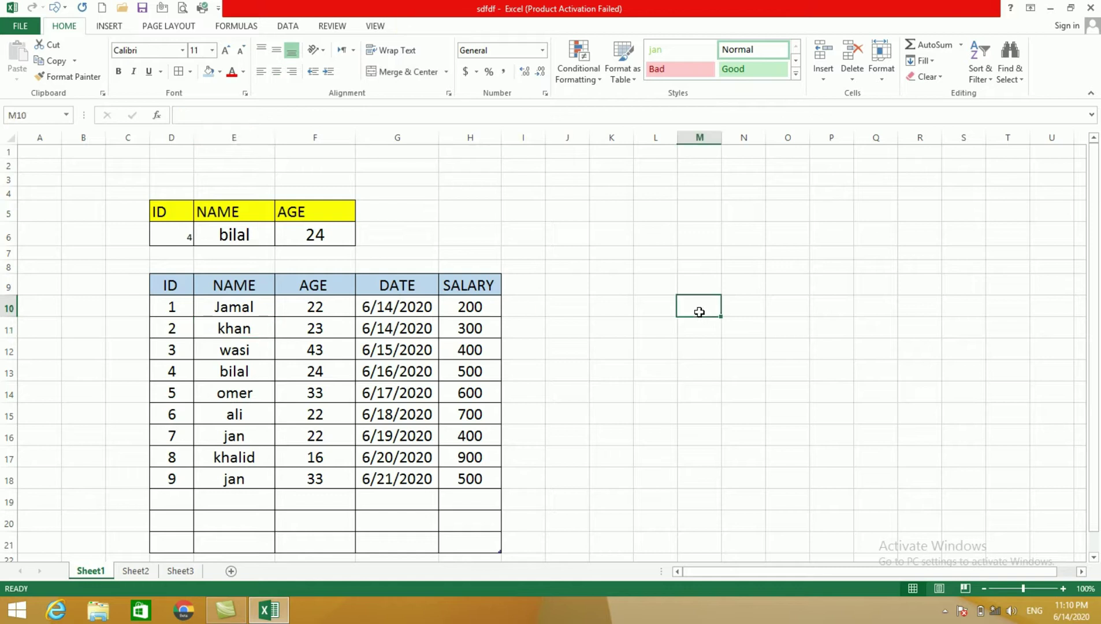
left_click(656, 376)
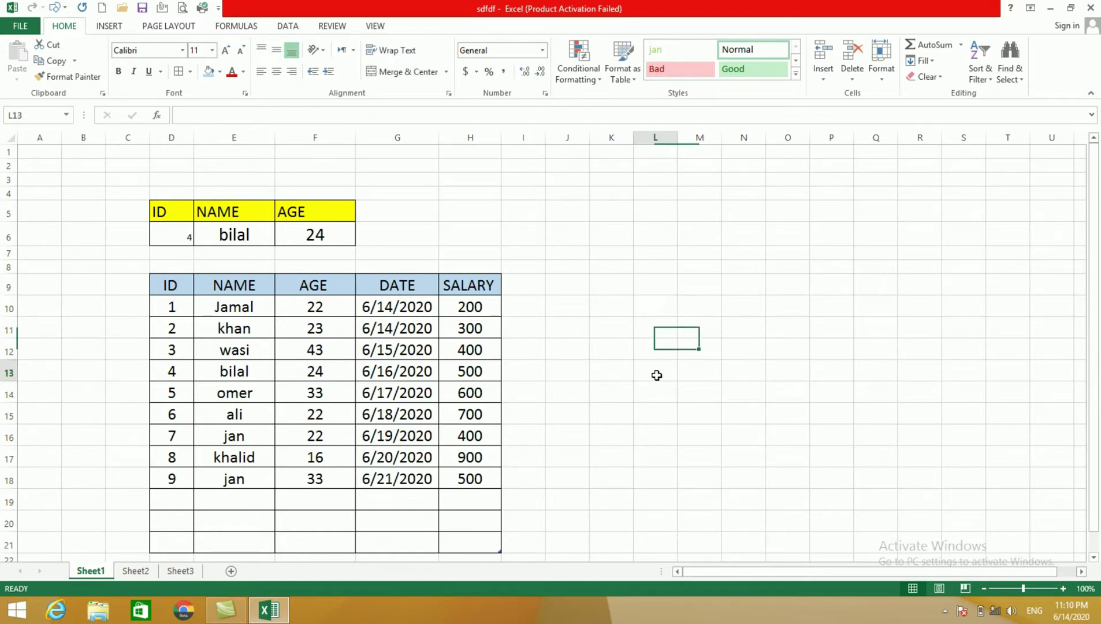
left_click(739, 367)
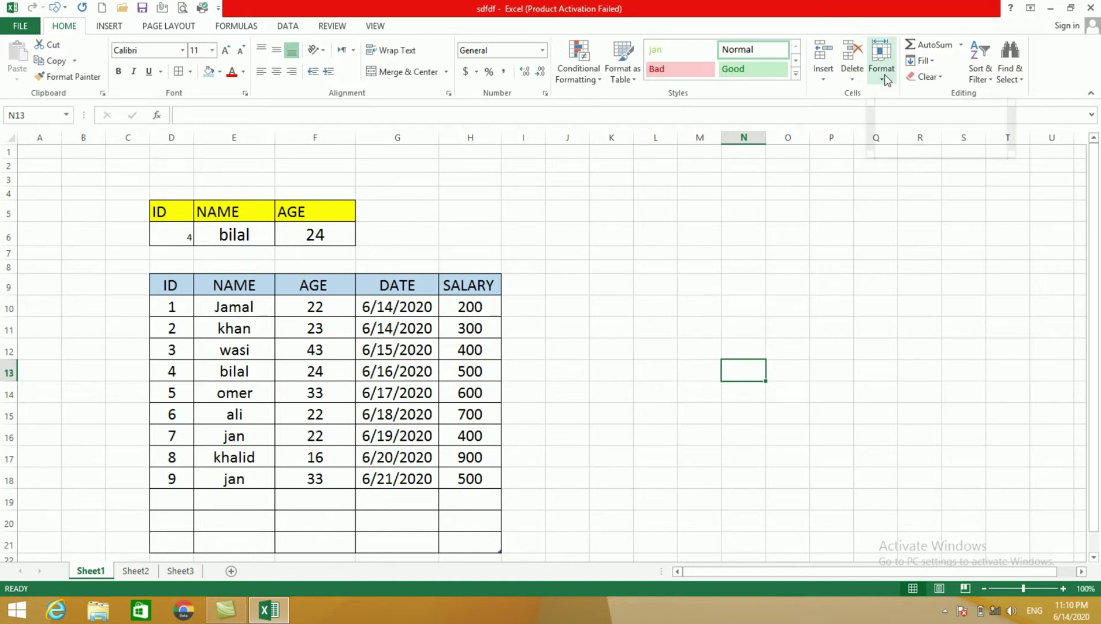
left_click(822, 79)
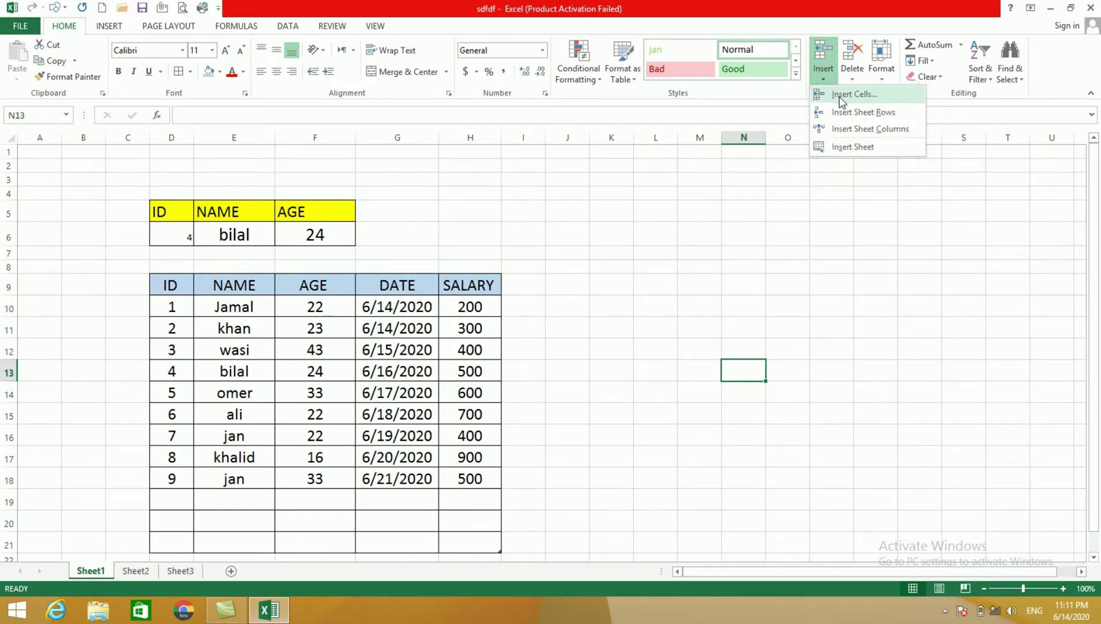
left_click(242, 396)
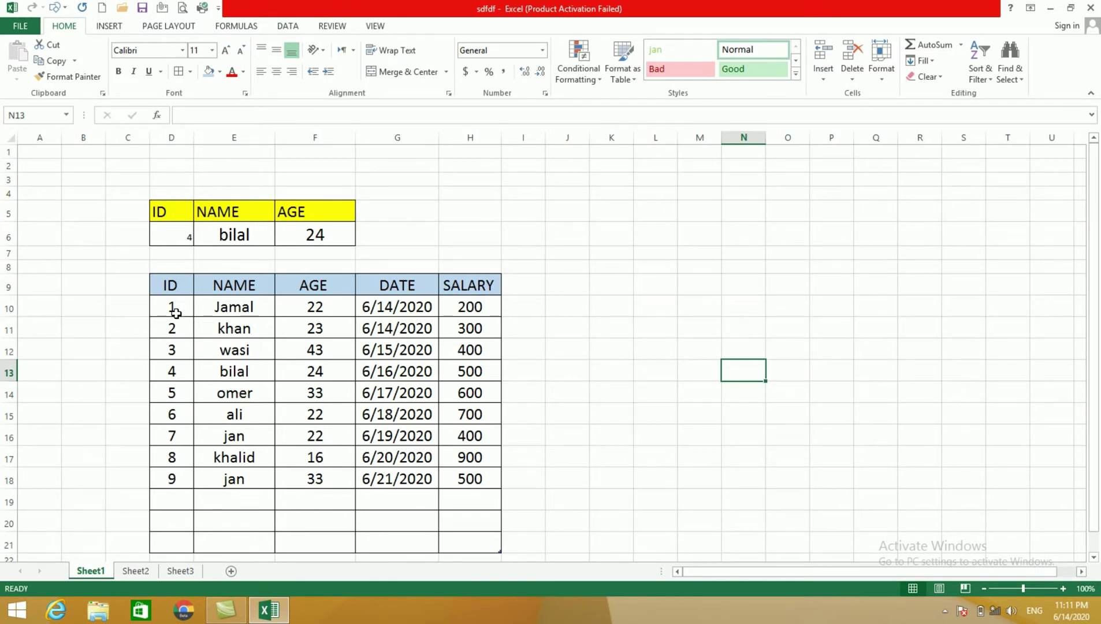
Insert a blank table row above Jamal's row, then delete it again.
left_click(226, 312)
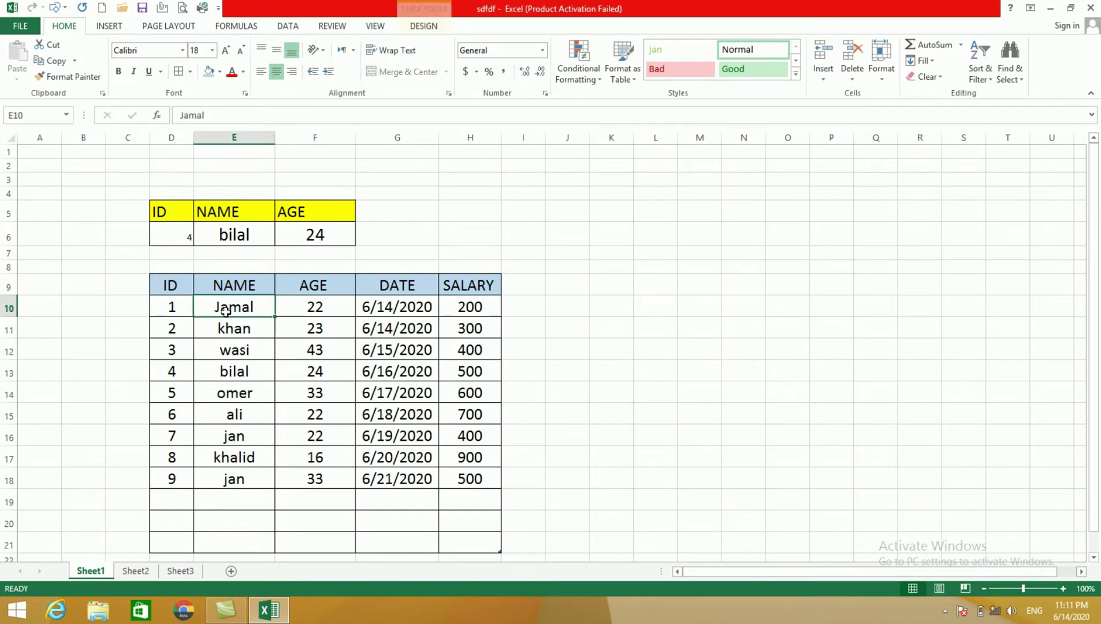
left_click(185, 311)
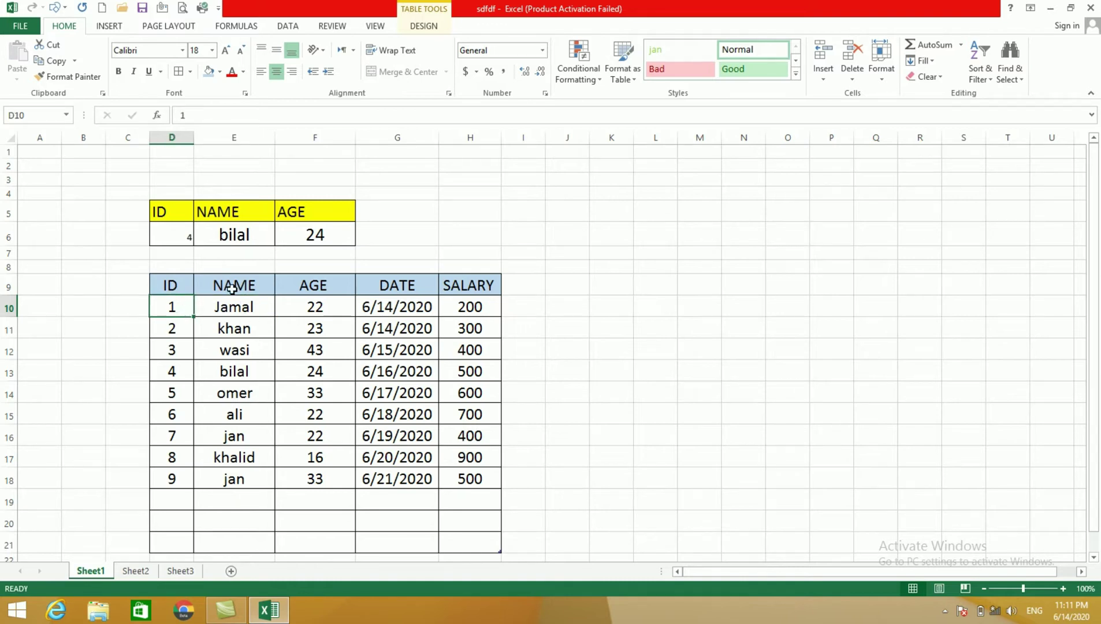
left_click(823, 74)
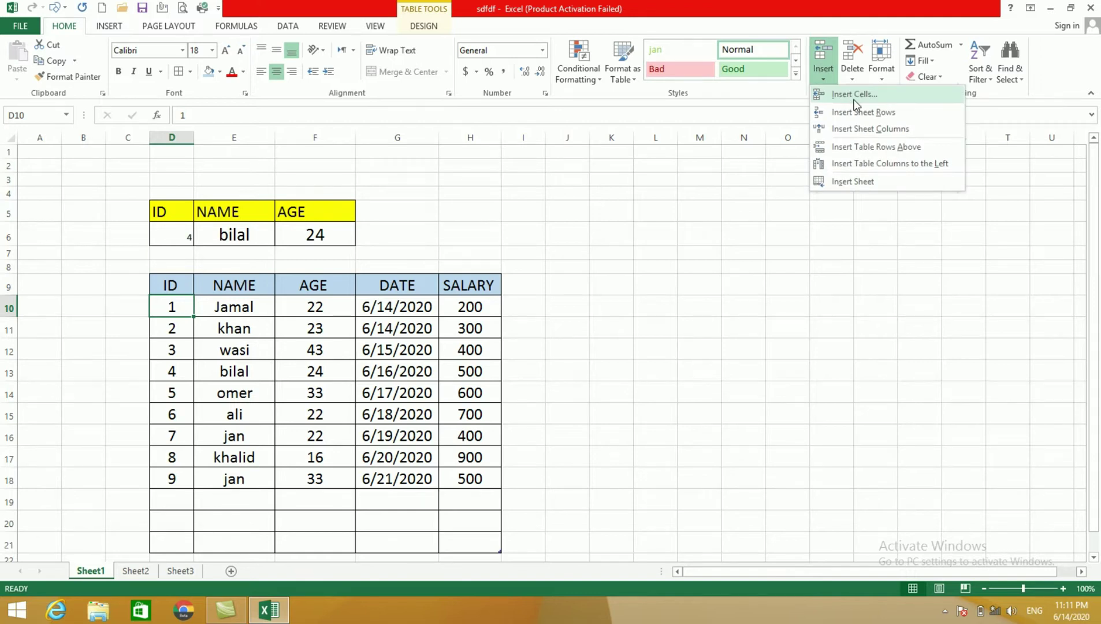
left_click(854, 100)
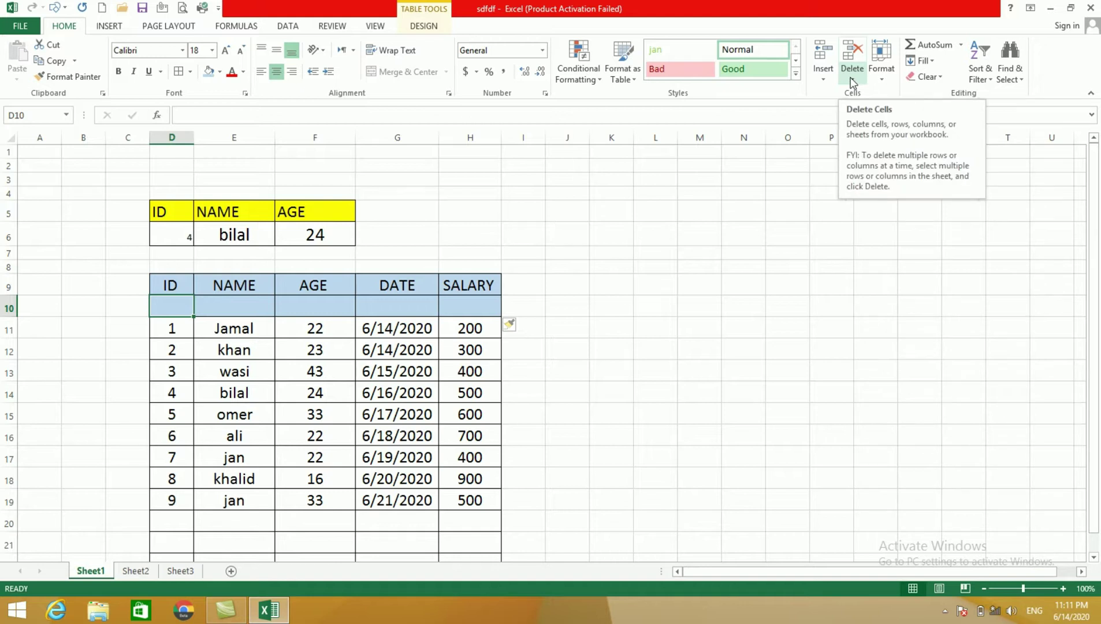
left_click(822, 75)
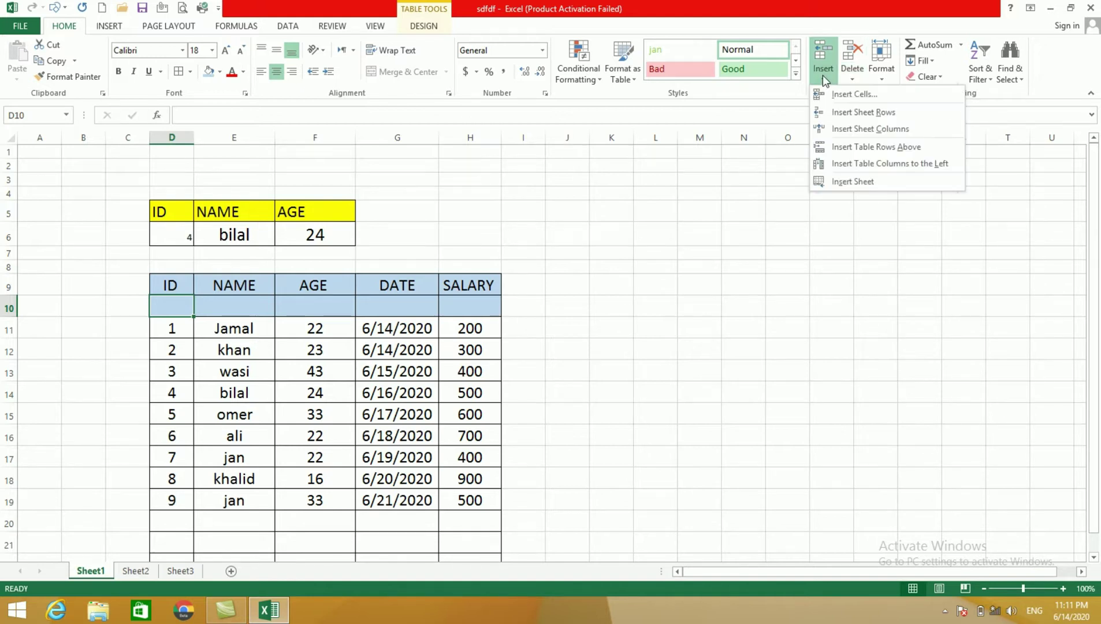
left_click(852, 77)
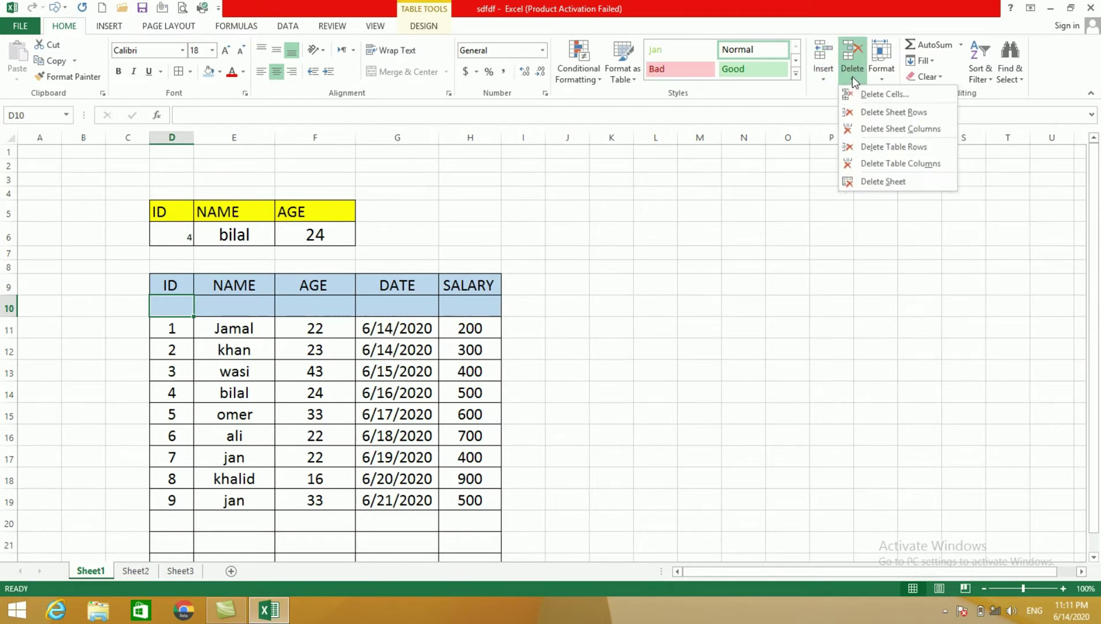
left_click(889, 98)
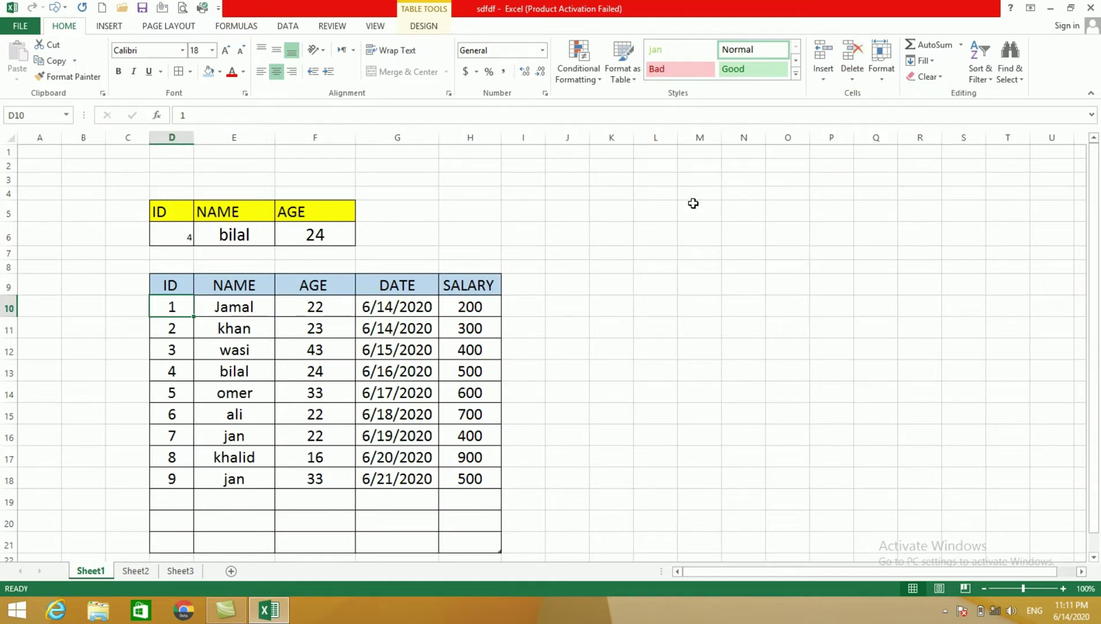
Insert five blank sheet rows above khan's row (D11:H15), then delete them.
left_click(822, 74)
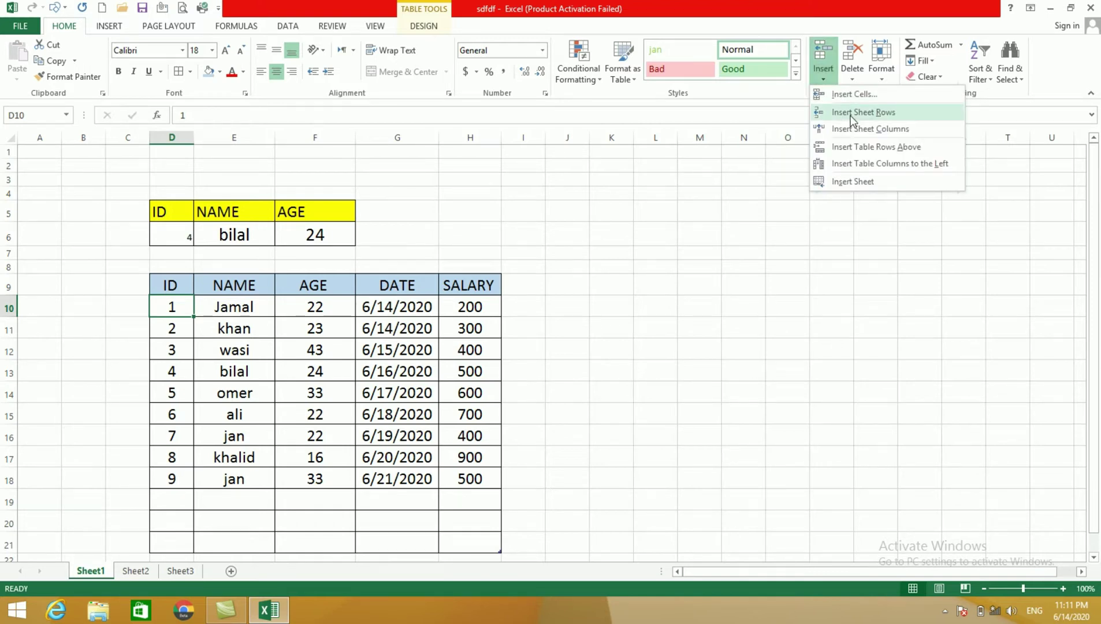
left_click(647, 382)
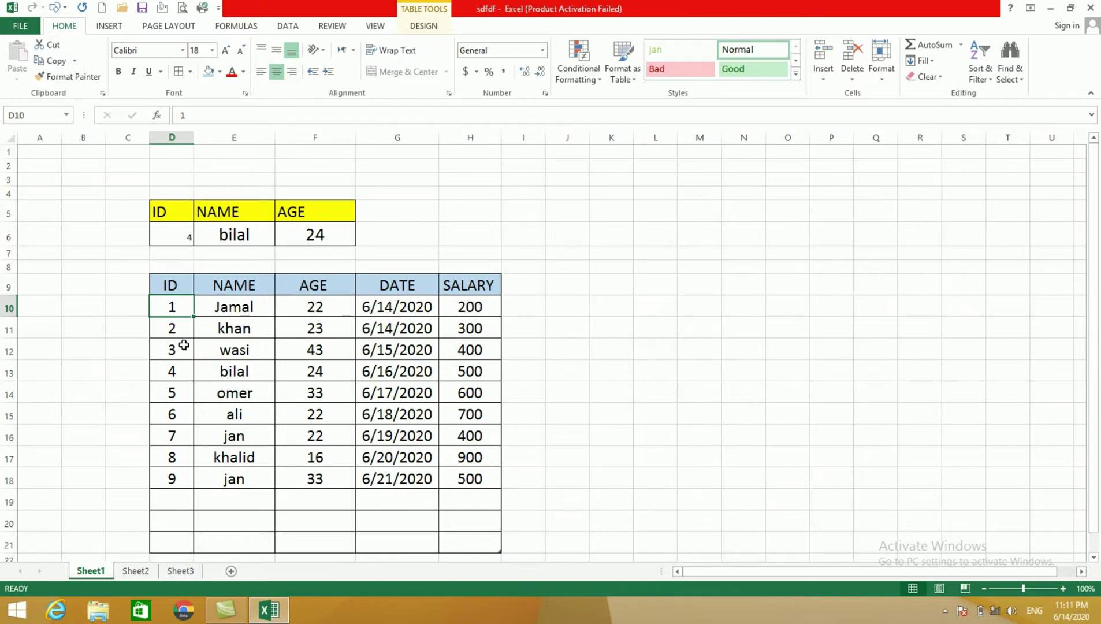
left_click_drag(174, 329, 456, 416)
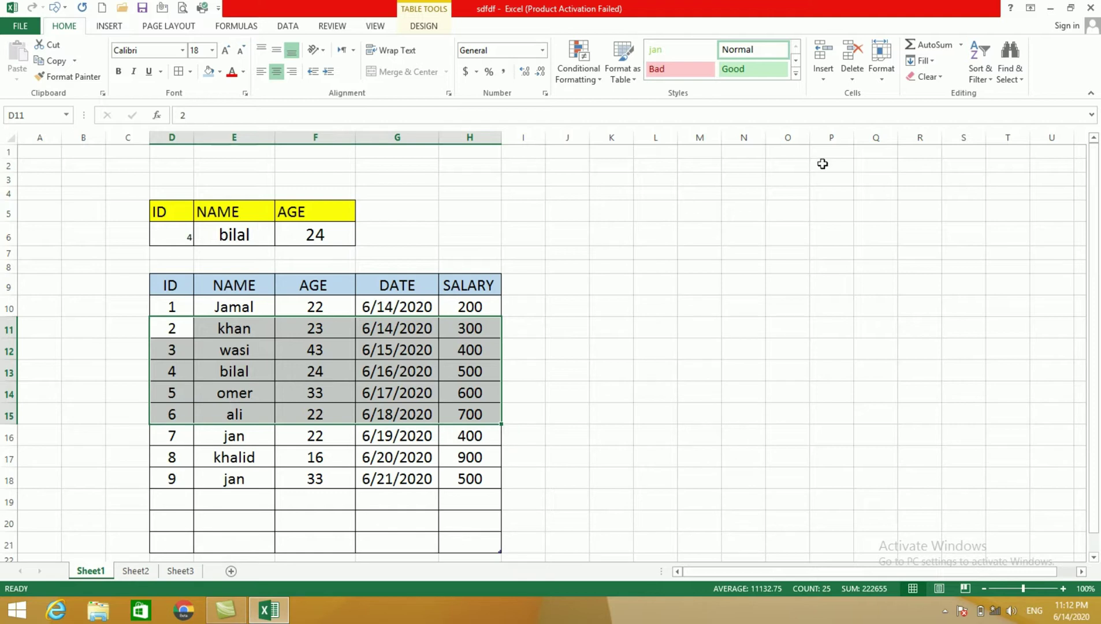
left_click(826, 79)
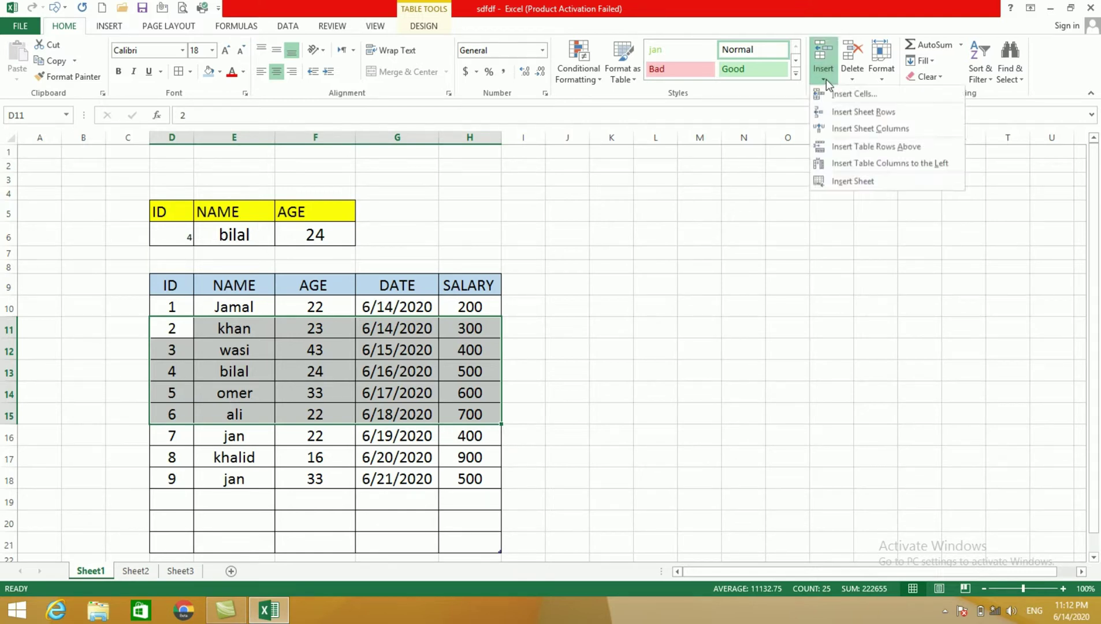
left_click(863, 113)
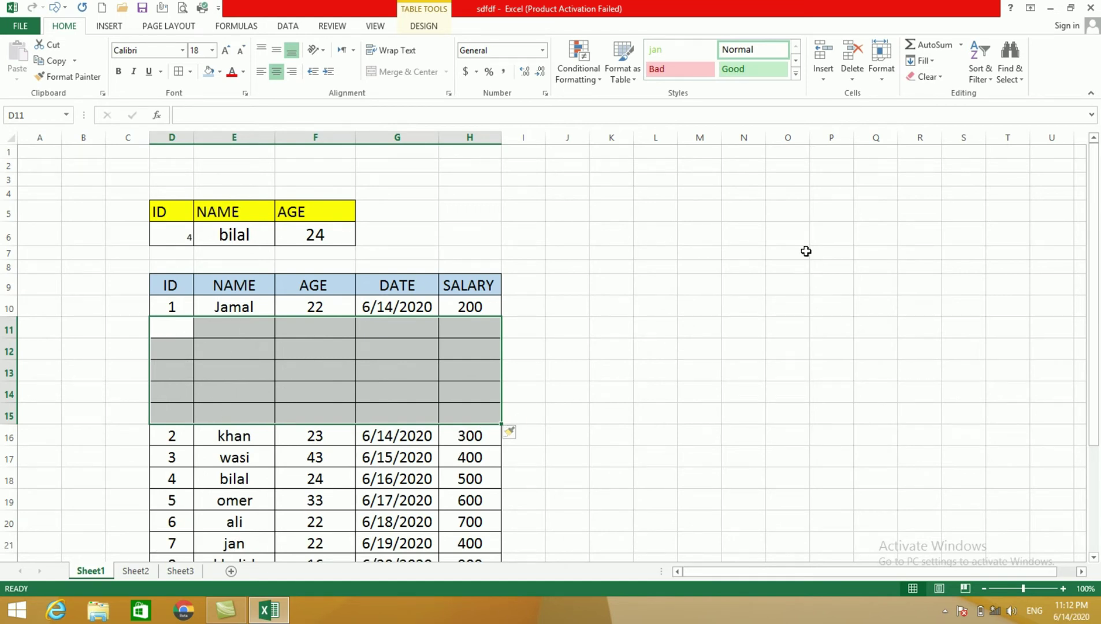
left_click(849, 74)
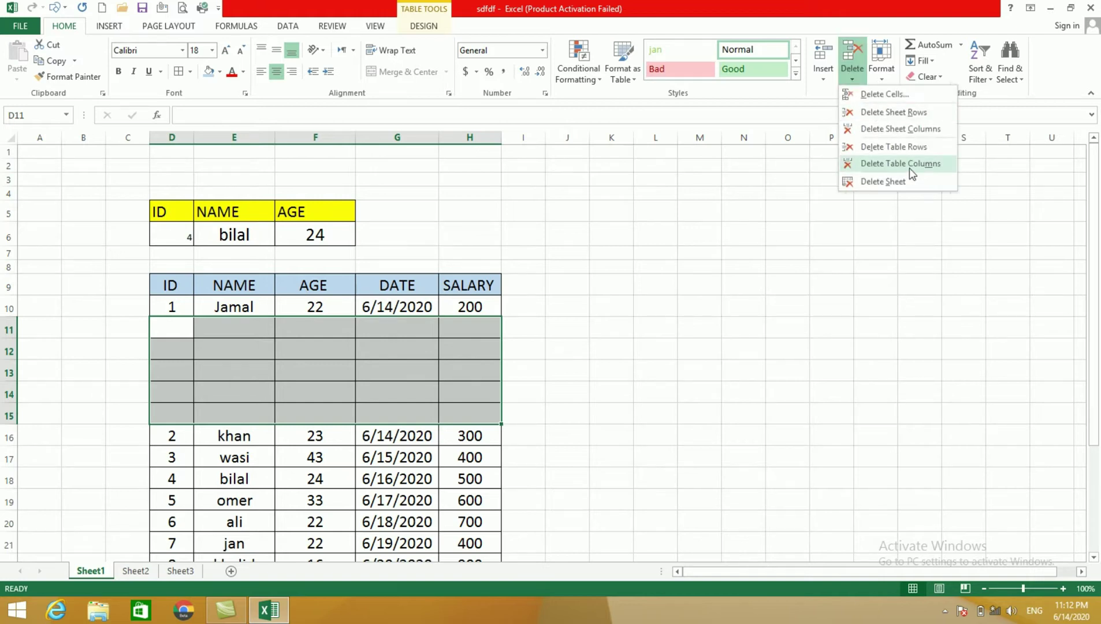
left_click(895, 115)
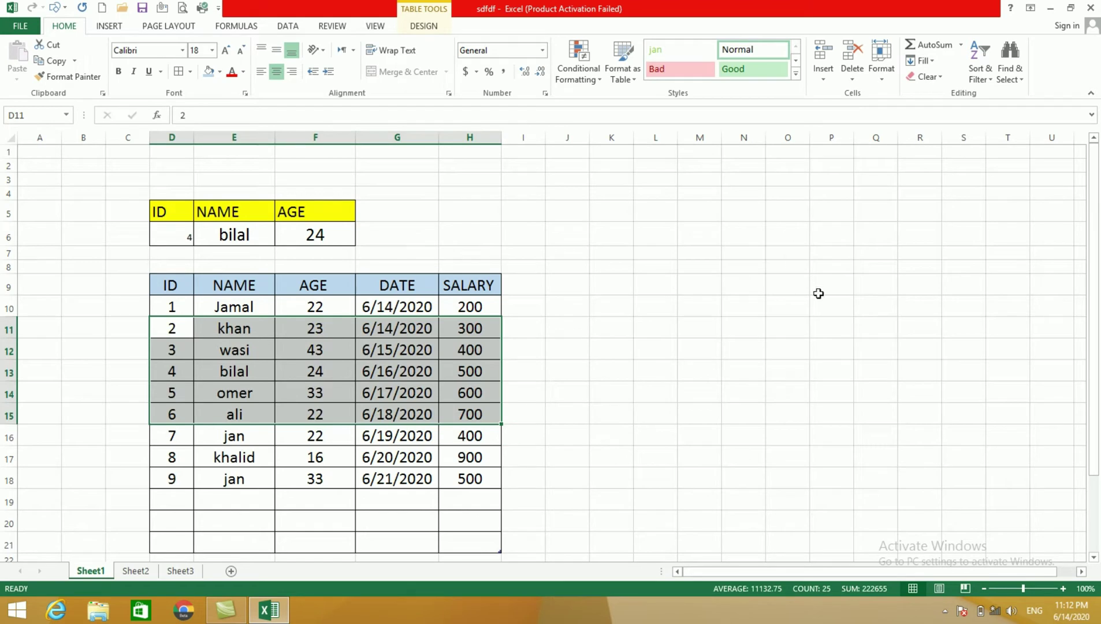
Select columns E–F and a few cells, resize the formula bar, and undo then redo the last row change.
left_click(824, 80)
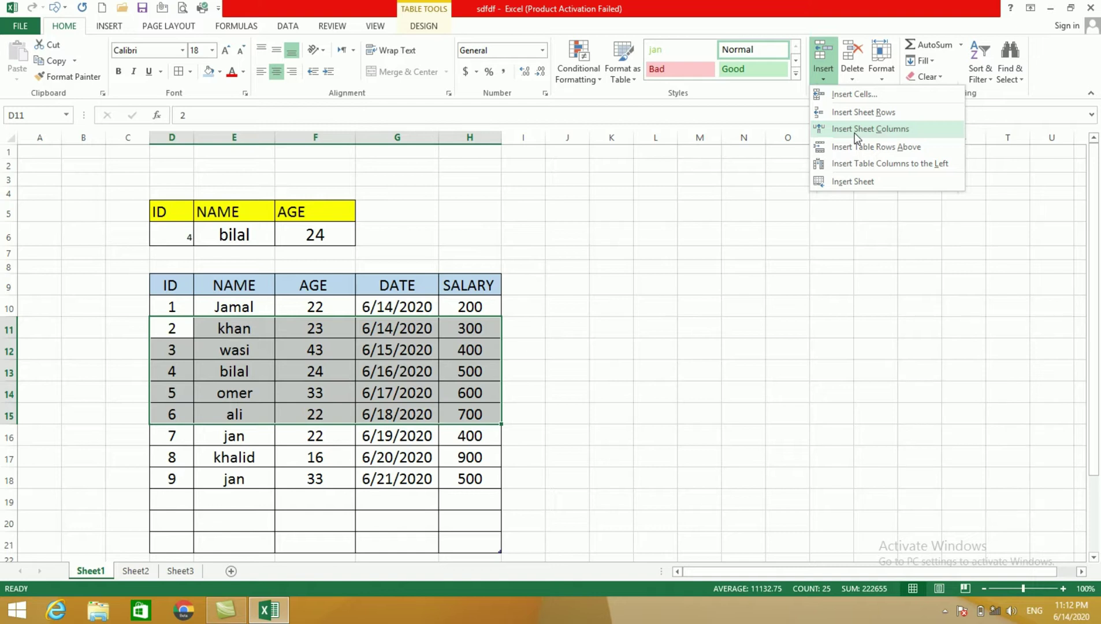
left_click(577, 358)
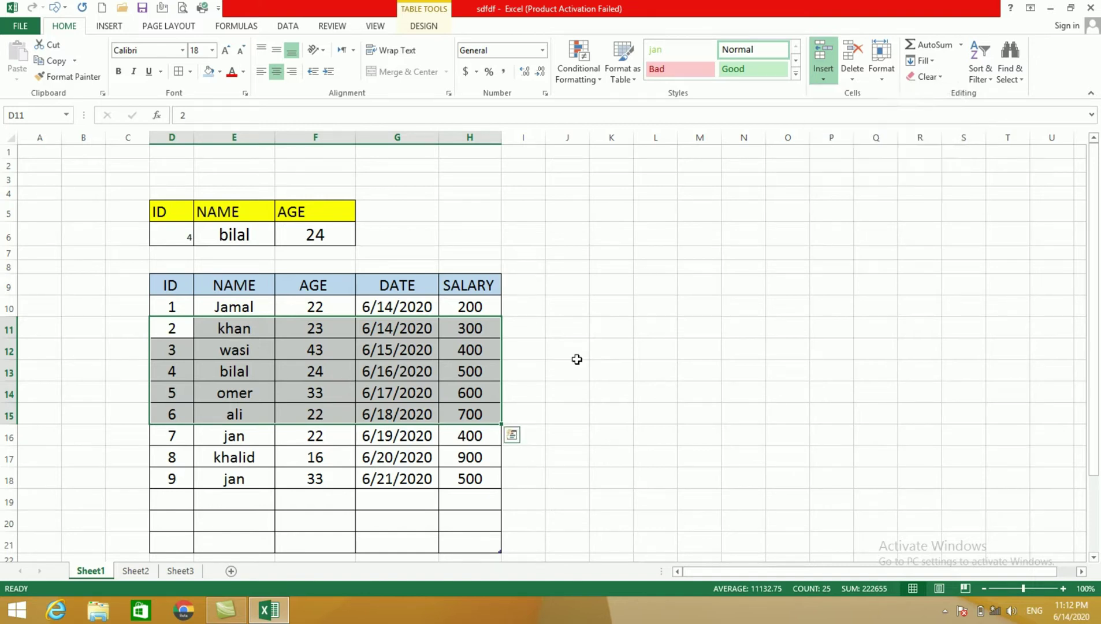
left_click_drag(220, 136, 343, 369)
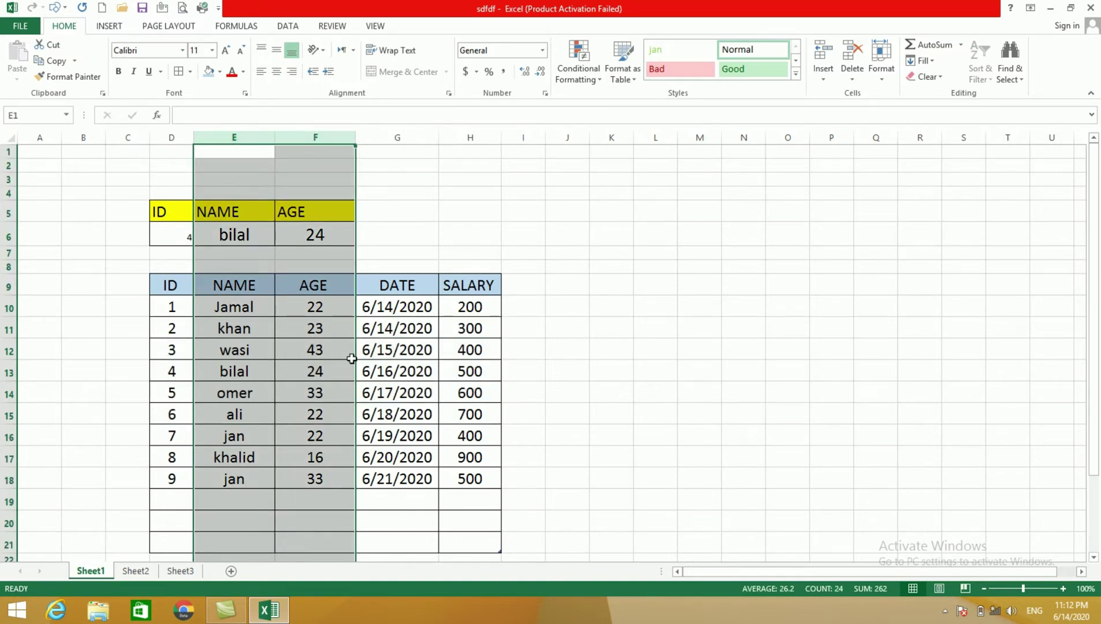
left_click(448, 409)
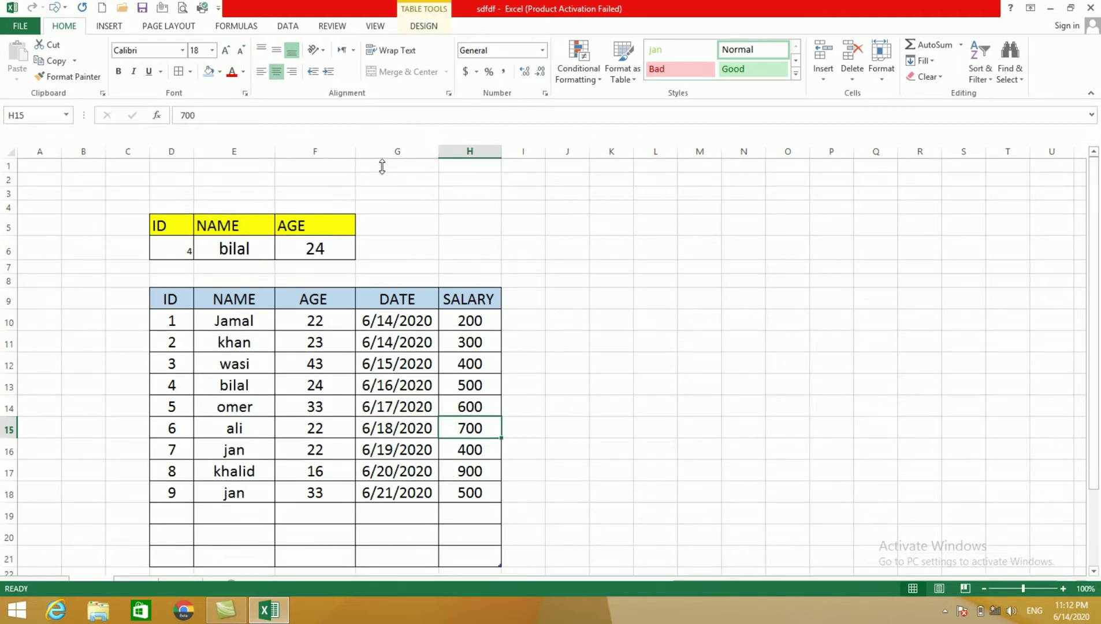
left_click_drag(372, 123, 383, 167)
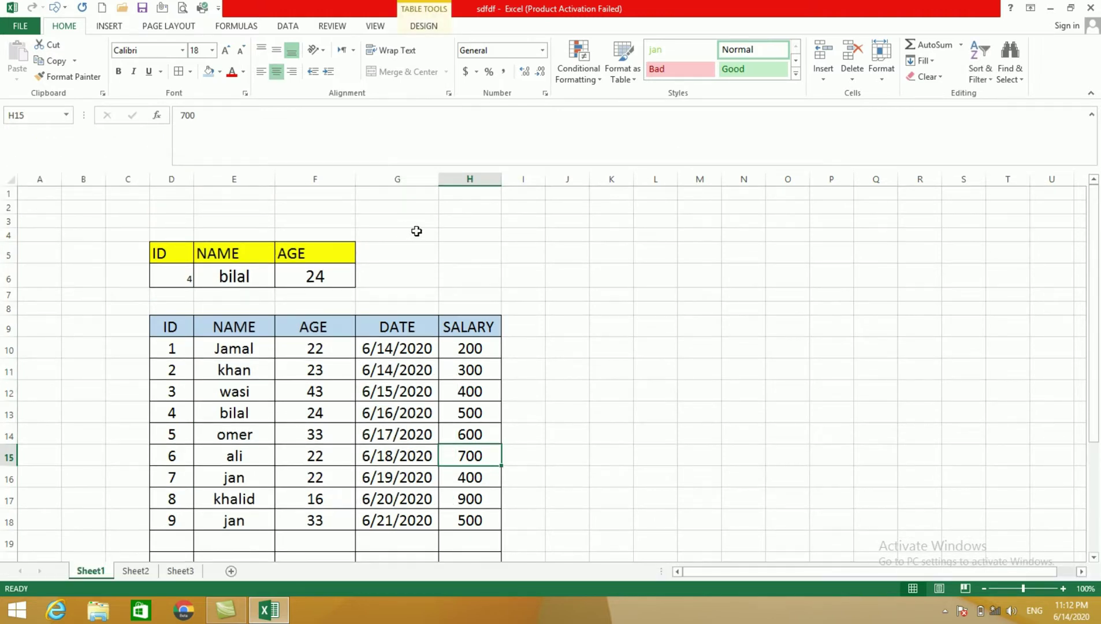
key("ctrl+z")
key("ctrl+y")
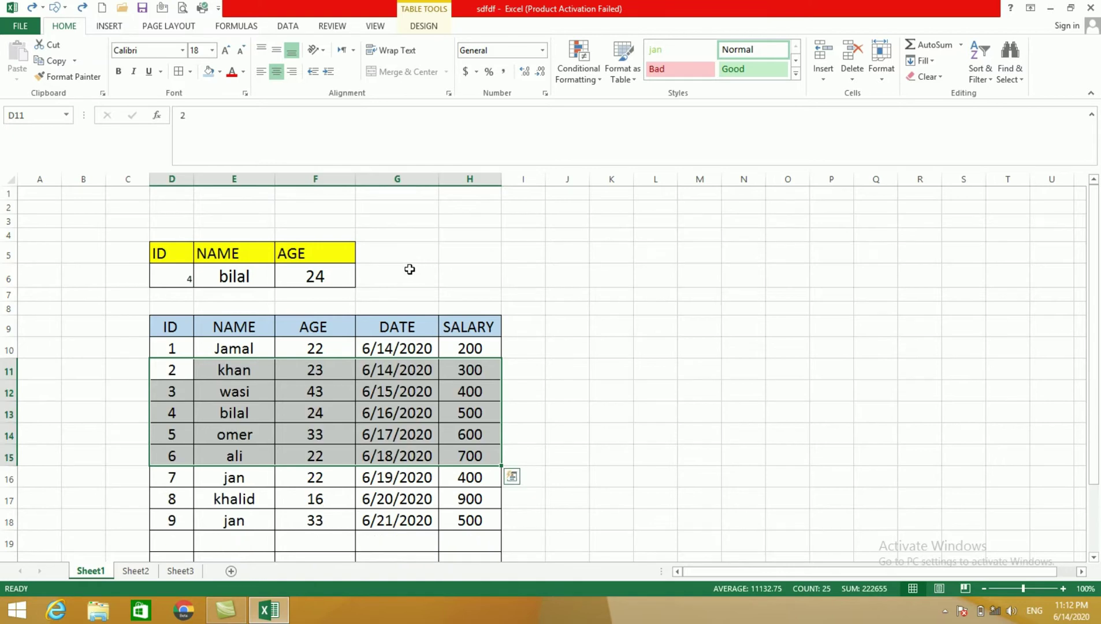
left_click(609, 309)
left_click(378, 386)
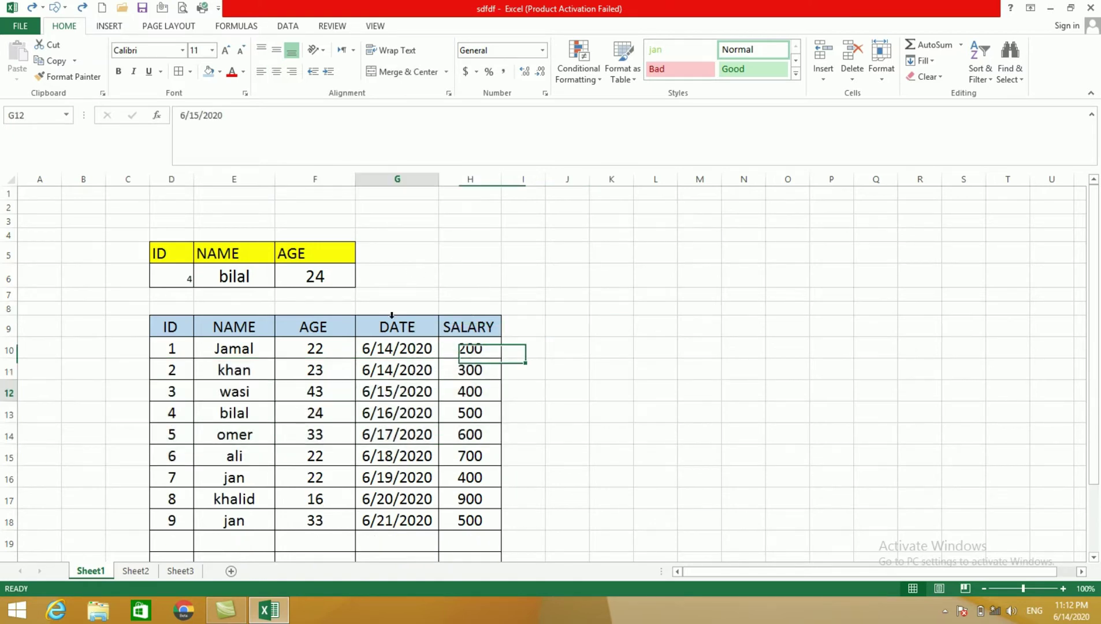
left_click_drag(415, 166, 415, 122)
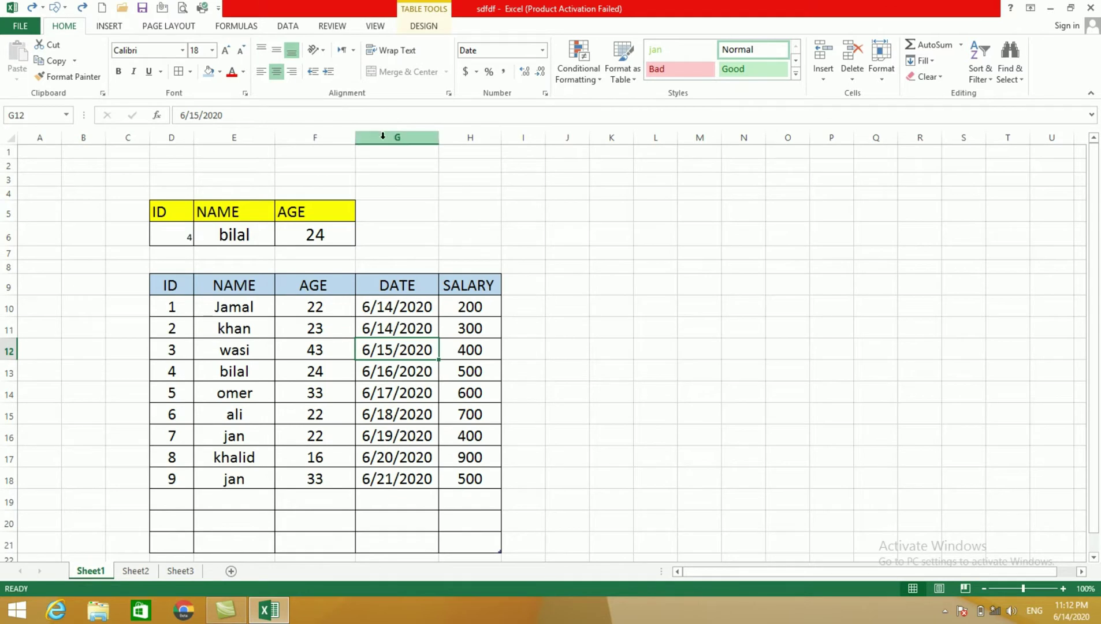
Insert two blank columns before DATE and delete them, using the ribbon and then Ctrl+Shift+Plus / Ctrl+Minus.
left_click_drag(382, 136, 456, 328)
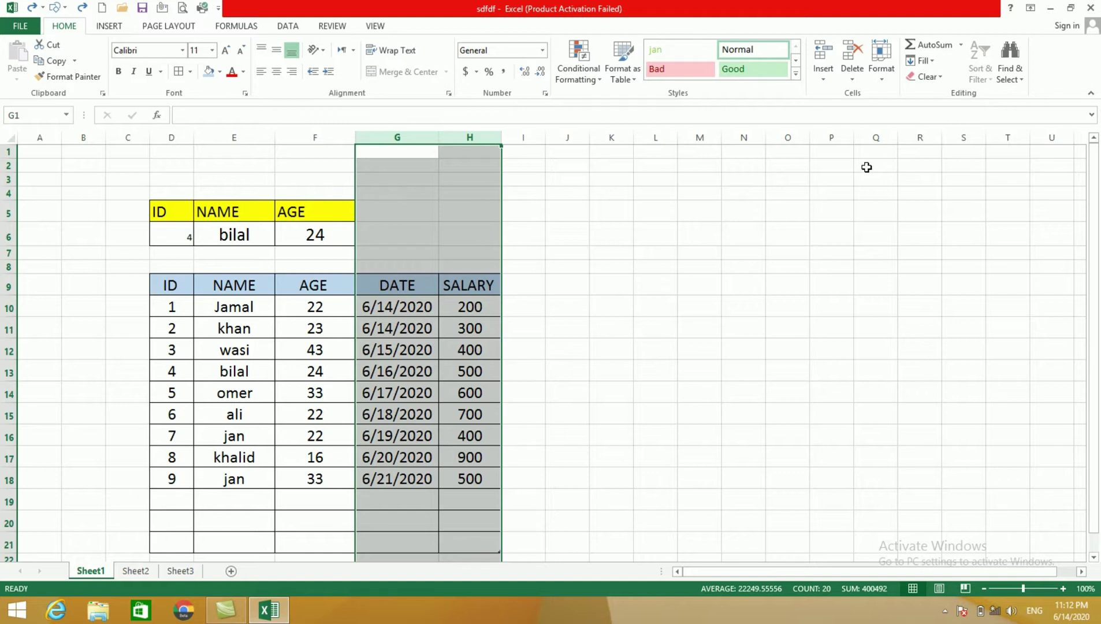
left_click(823, 74)
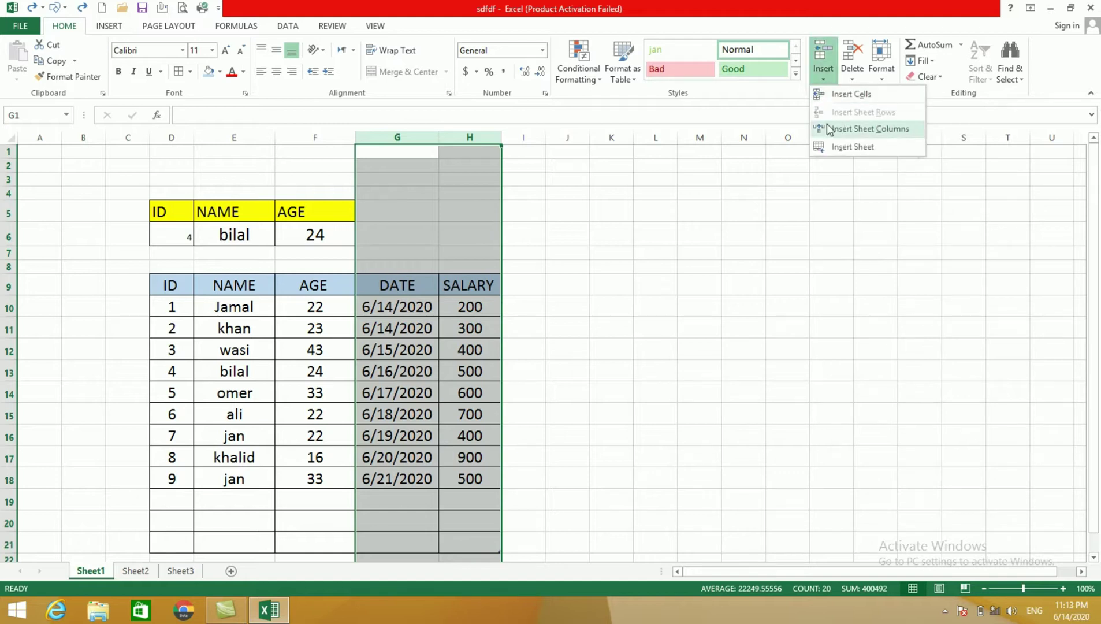
left_click(877, 131)
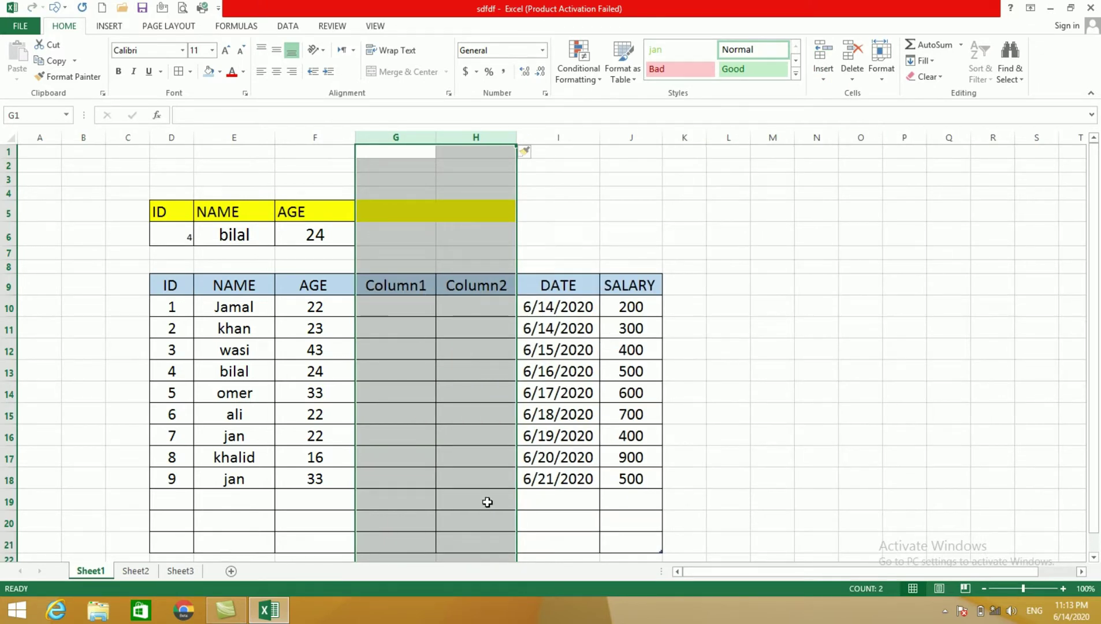
left_click(851, 79)
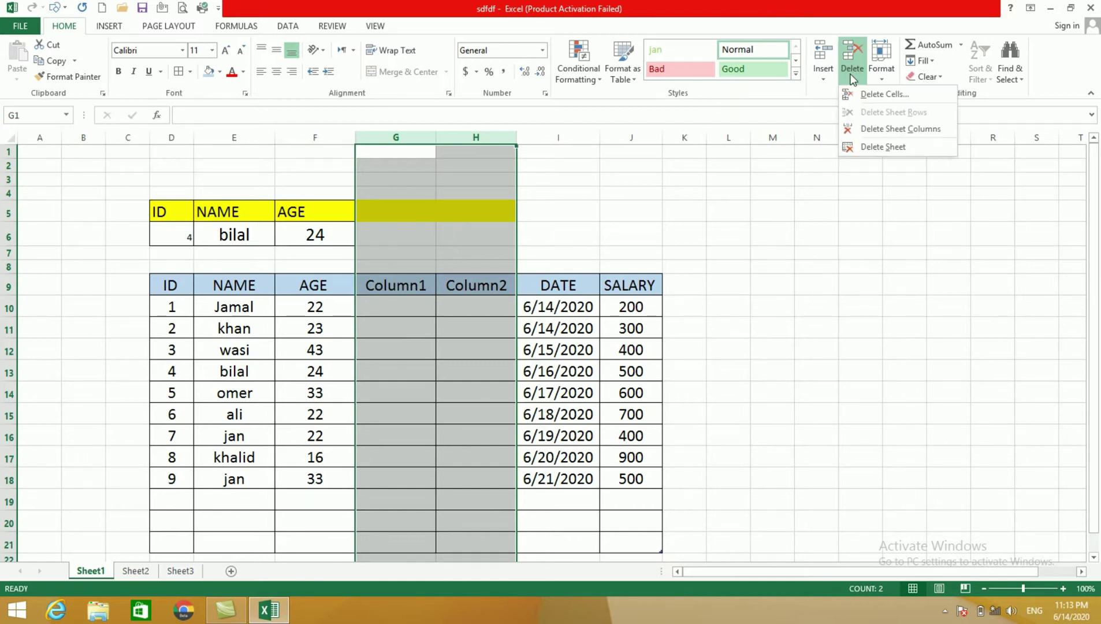
left_click(894, 132)
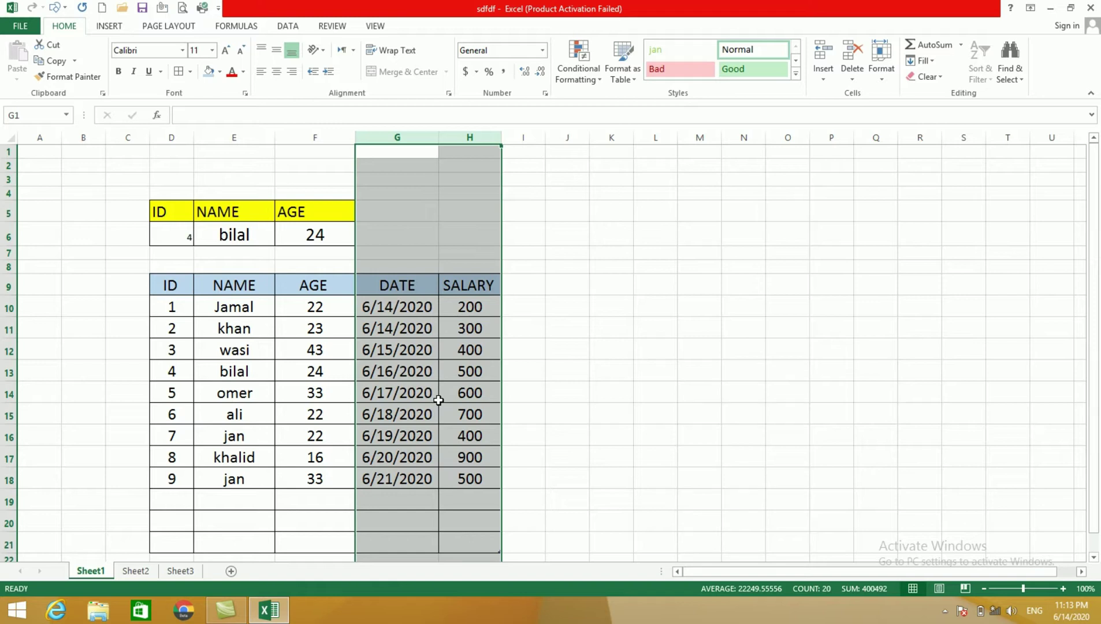
key("ctrl+shift+plus")
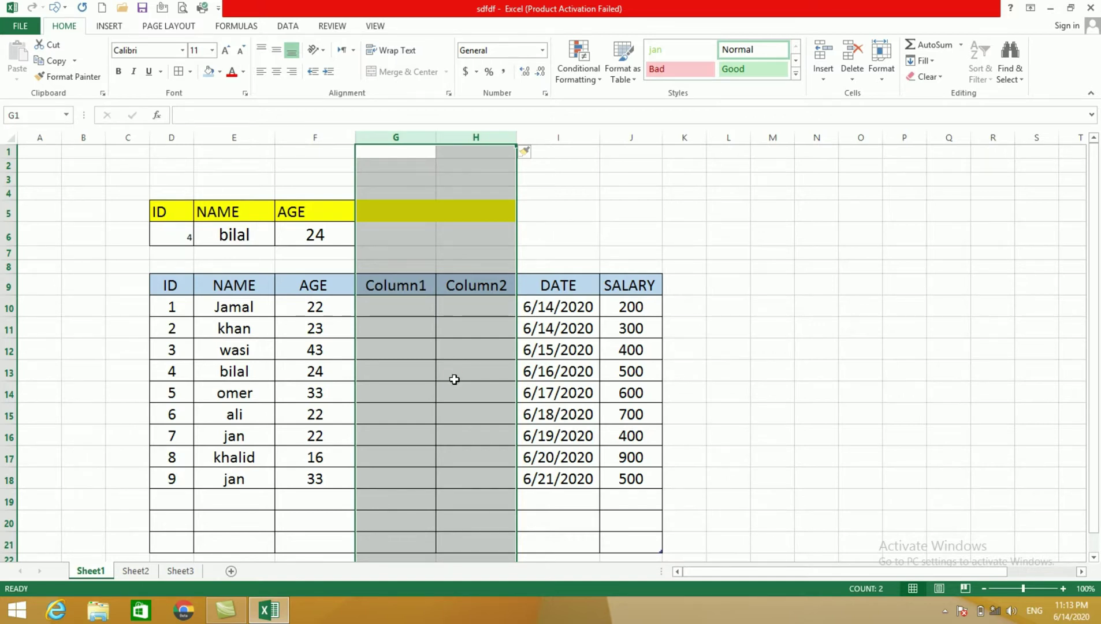
key("ctrl+minus")
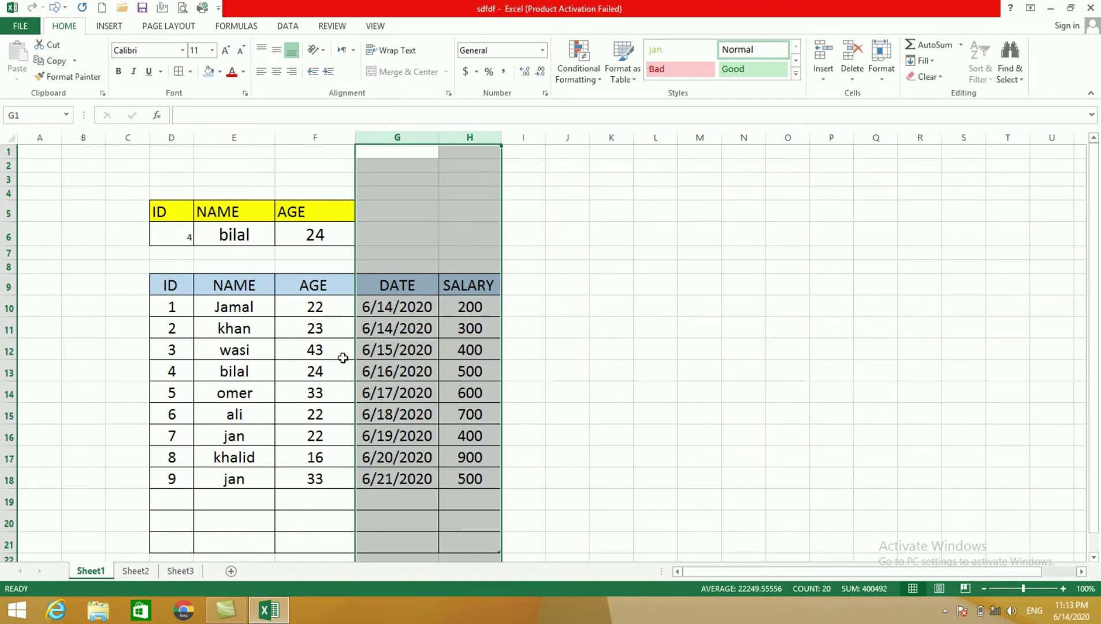
Insert six blank rows at rows 9–14 and remove them, then show the Home > Insert list.
left_click(317, 369)
left_click_drag(5, 286, 198, 391)
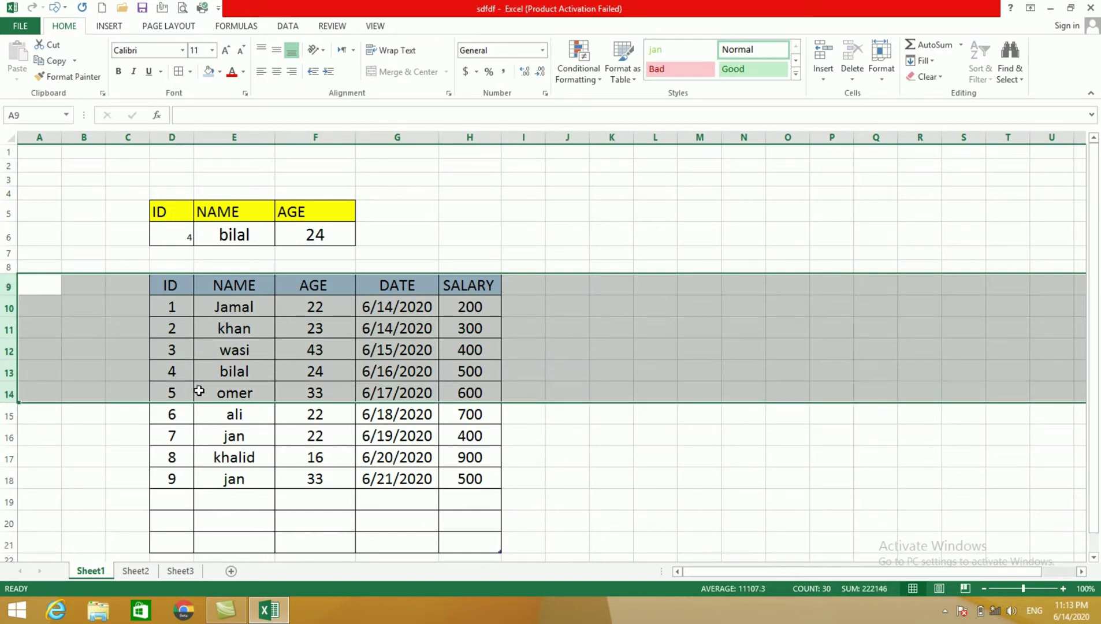
key("ctrl+shift+plus")
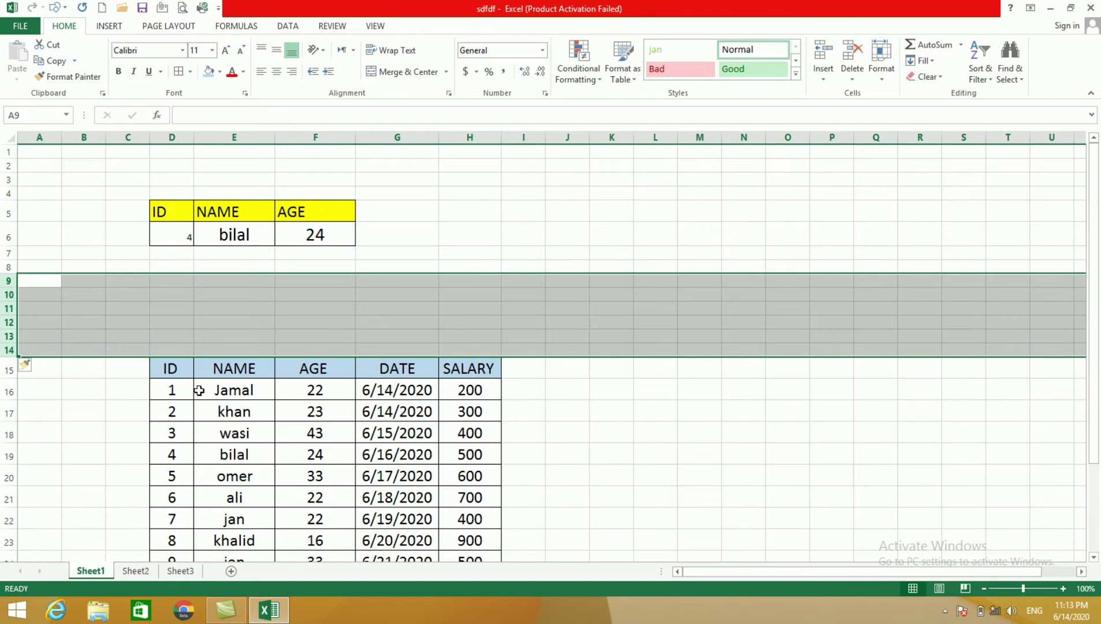
key("ctrl+minus")
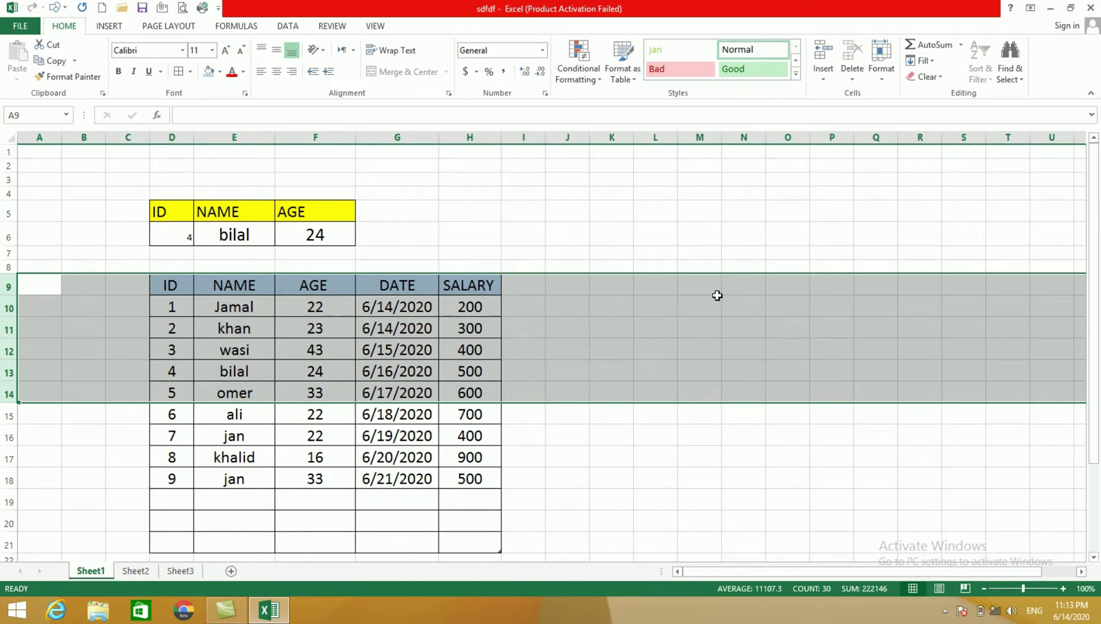
left_click(611, 370)
left_click(831, 78)
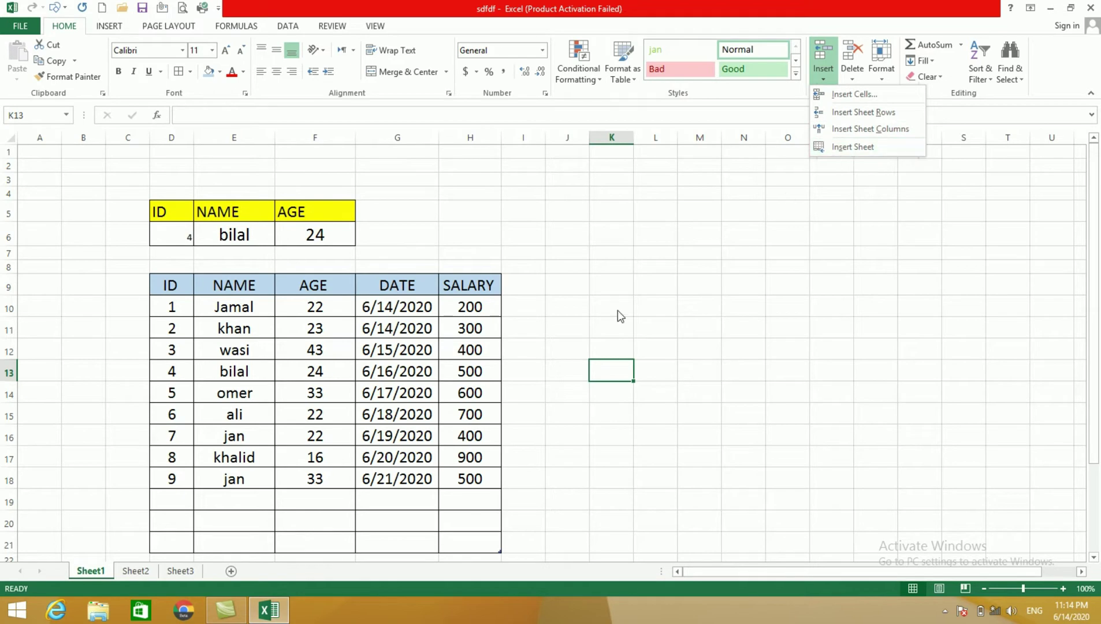
left_click(849, 146)
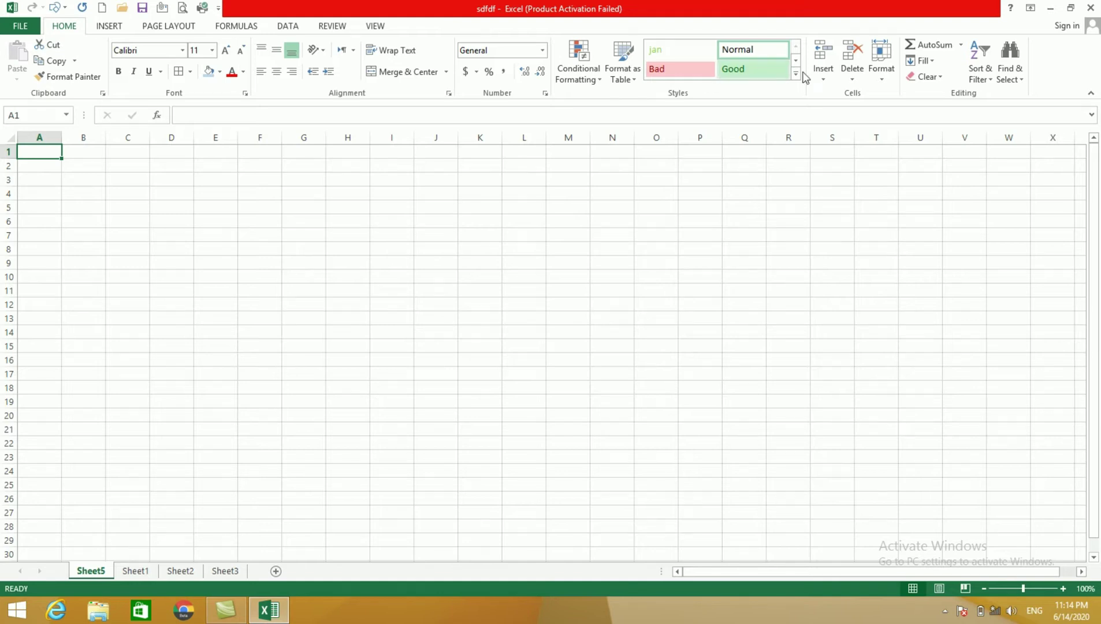
left_click(852, 84)
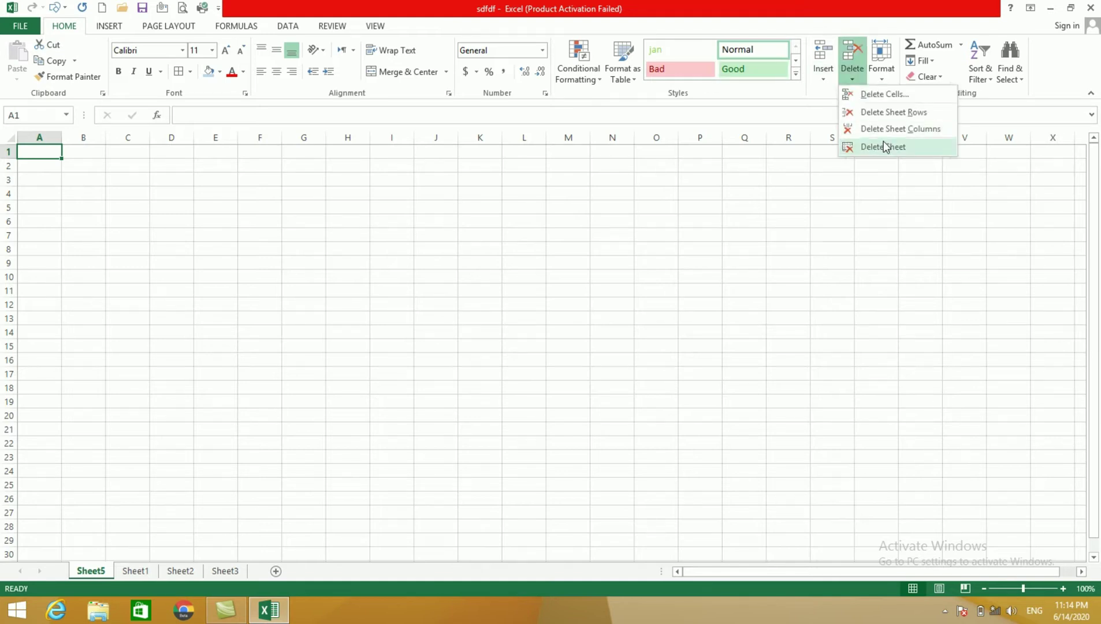
left_click(884, 147)
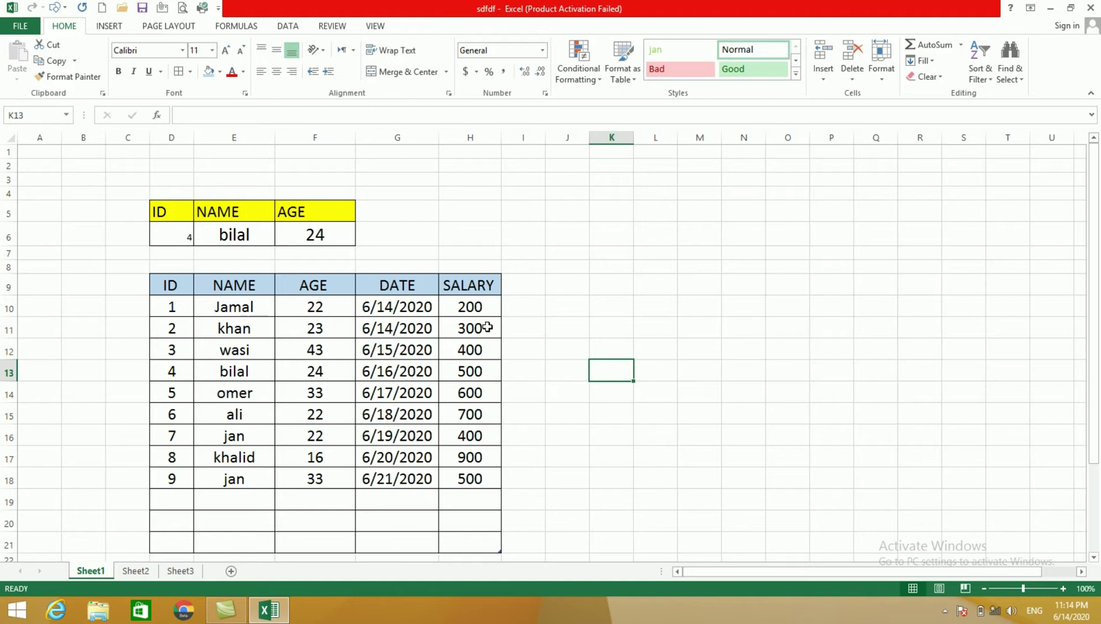
left_click(830, 79)
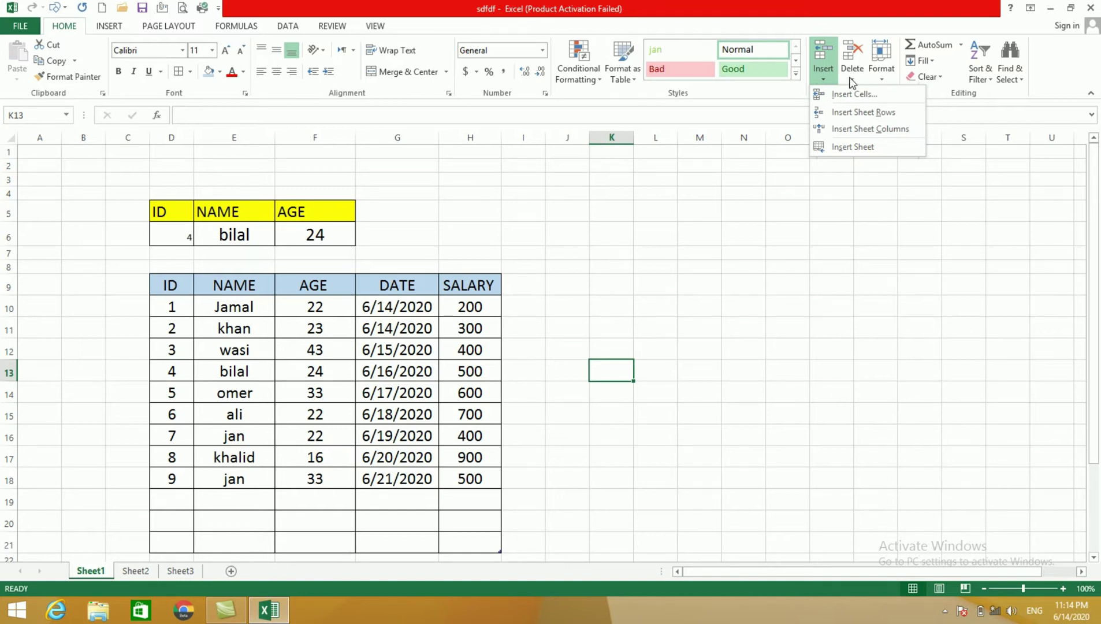
left_click(851, 80)
left_click(880, 80)
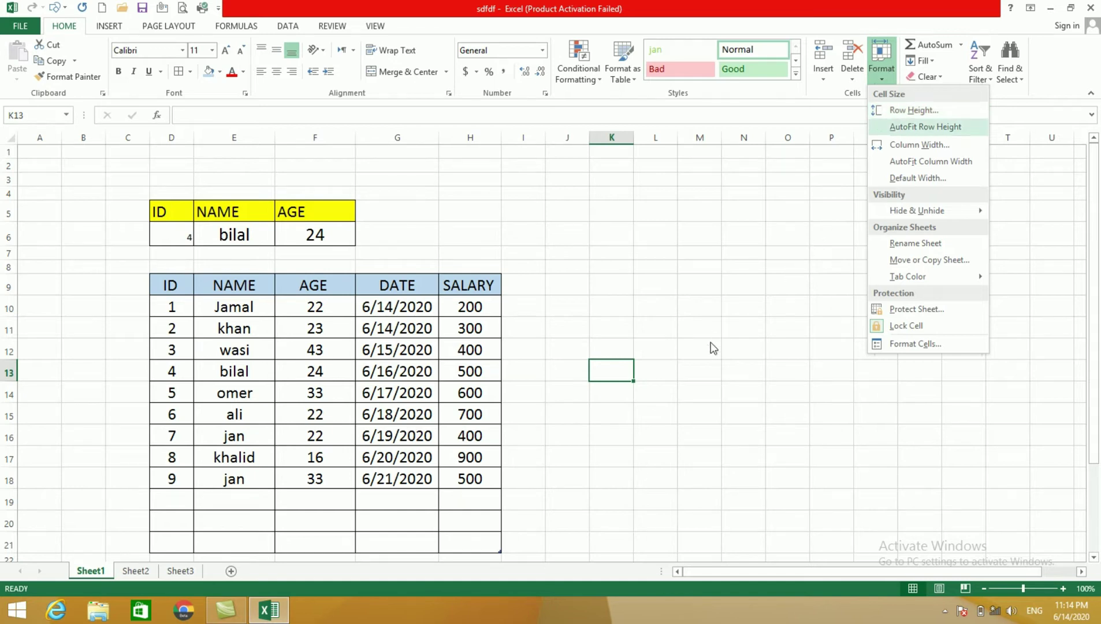
left_click(691, 350)
left_click(696, 349)
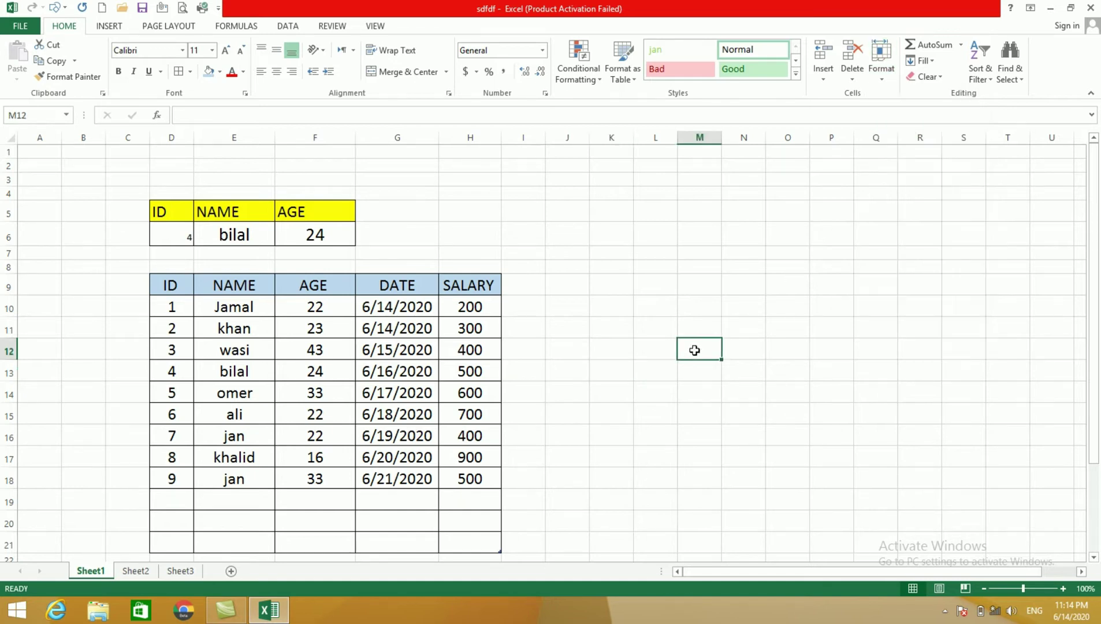
left_click(656, 354)
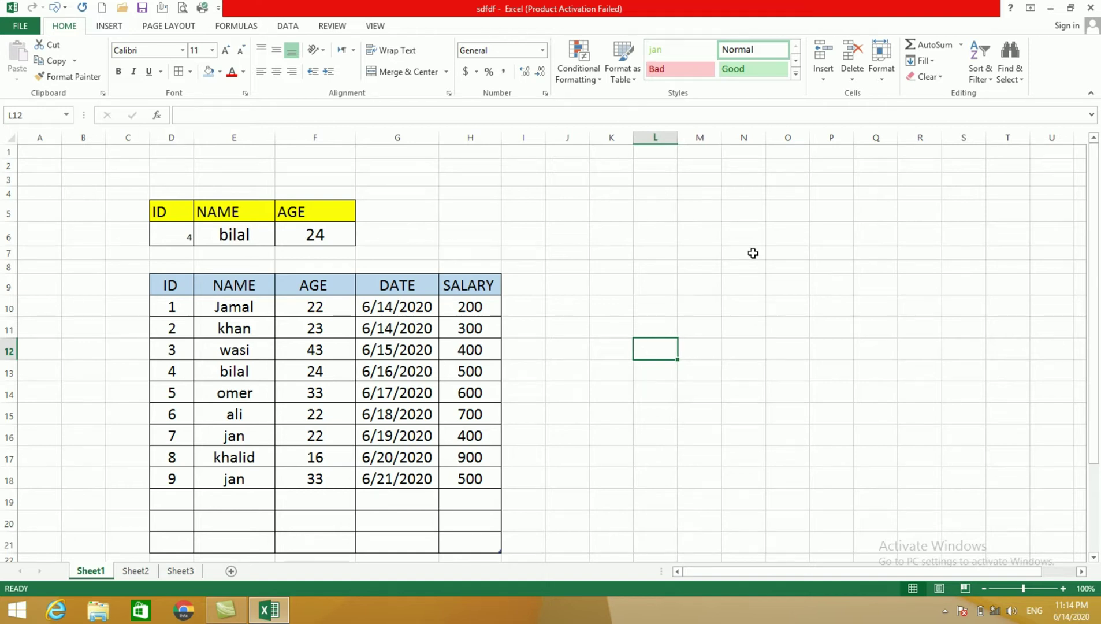
left_click(872, 79)
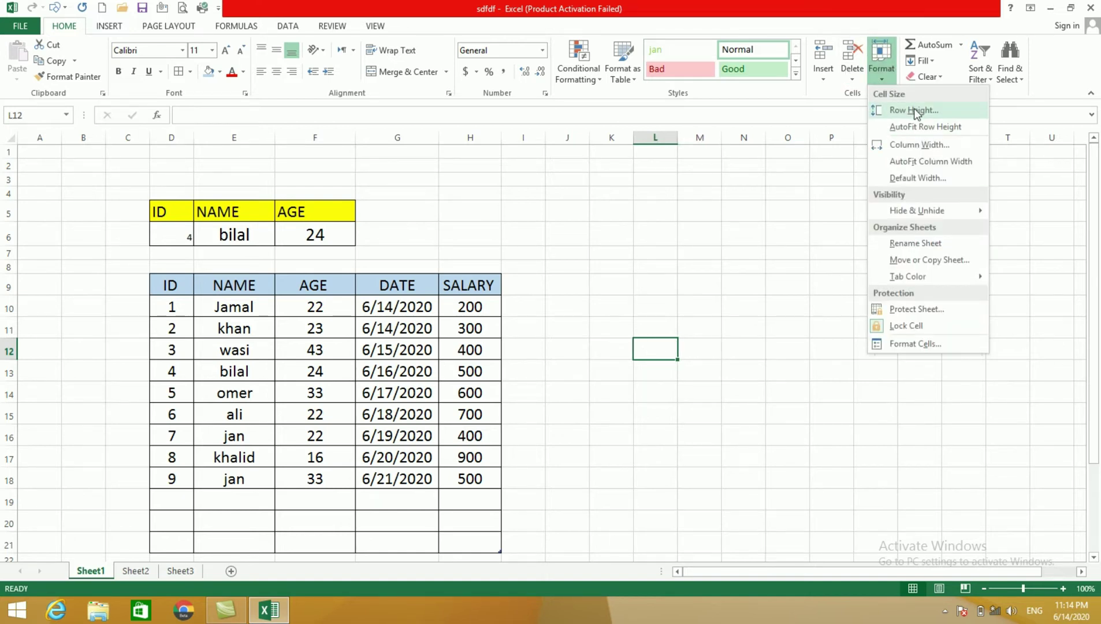
left_click(910, 111)
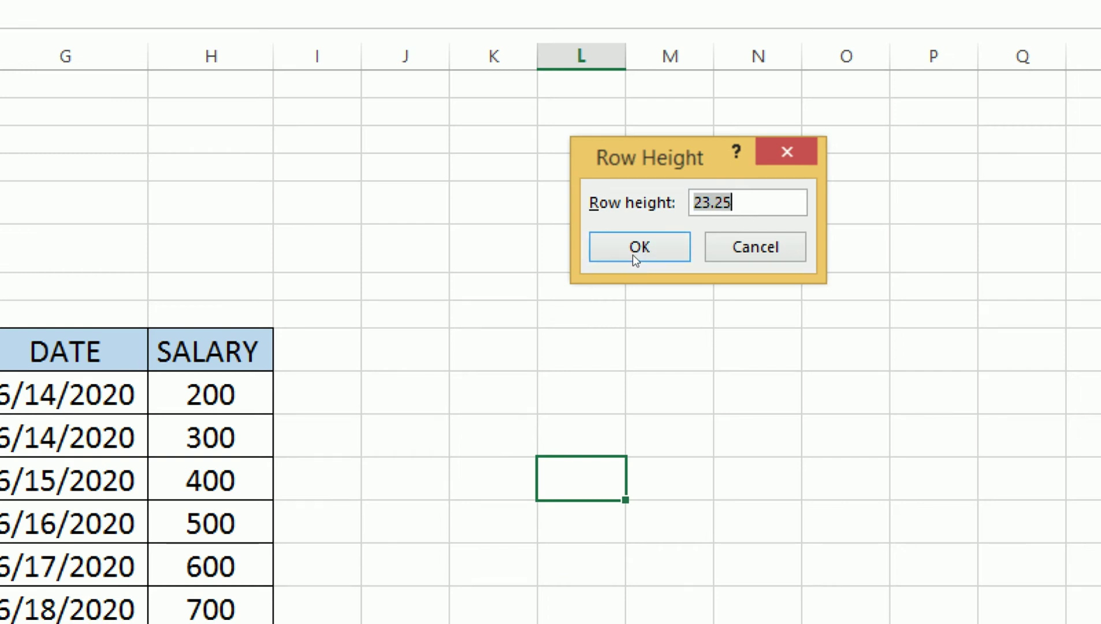
type("30")
left_click(678, 234)
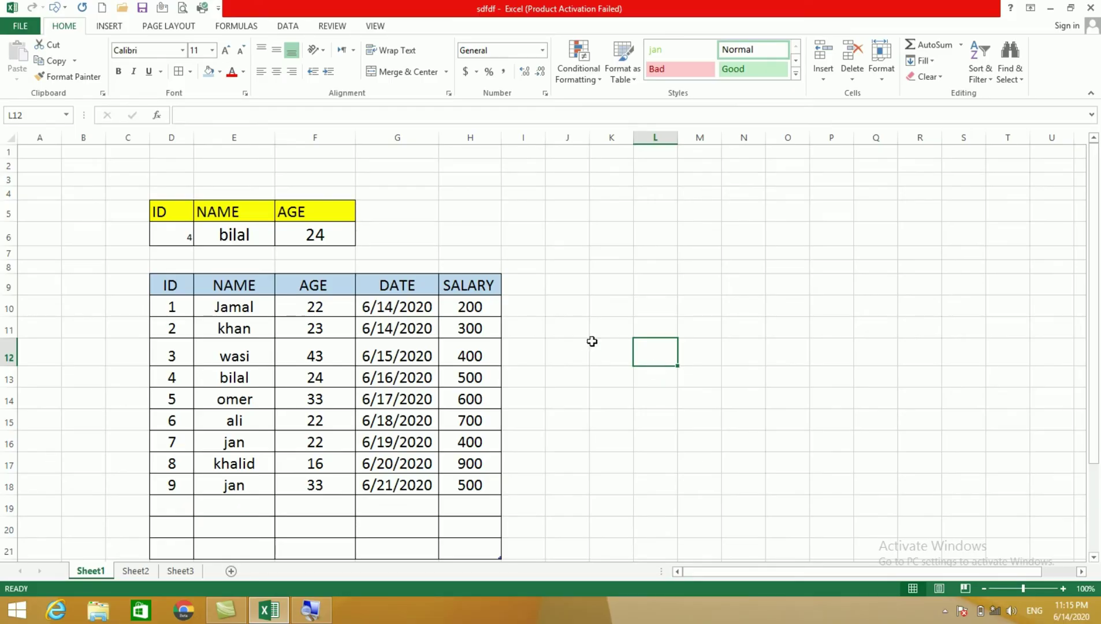
left_click(637, 479)
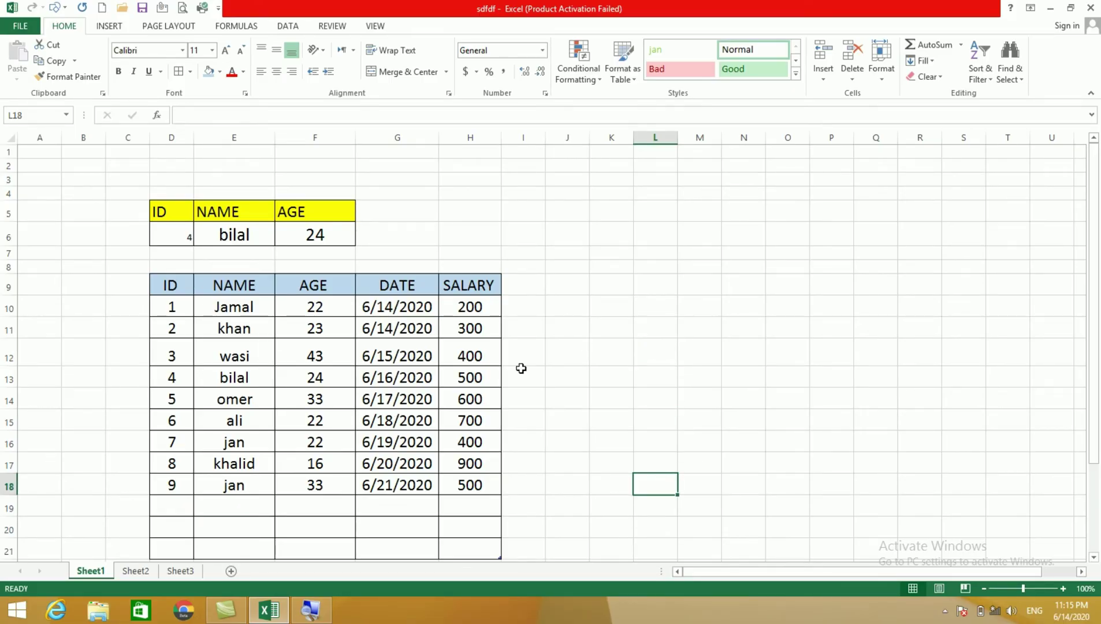
left_click(660, 360)
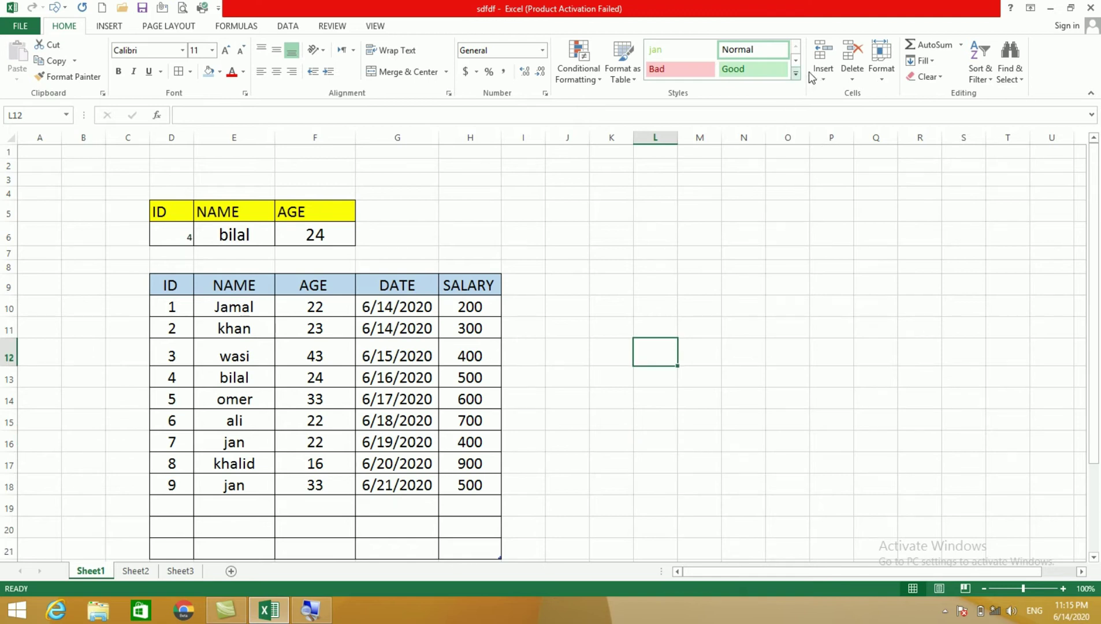
left_click(880, 74)
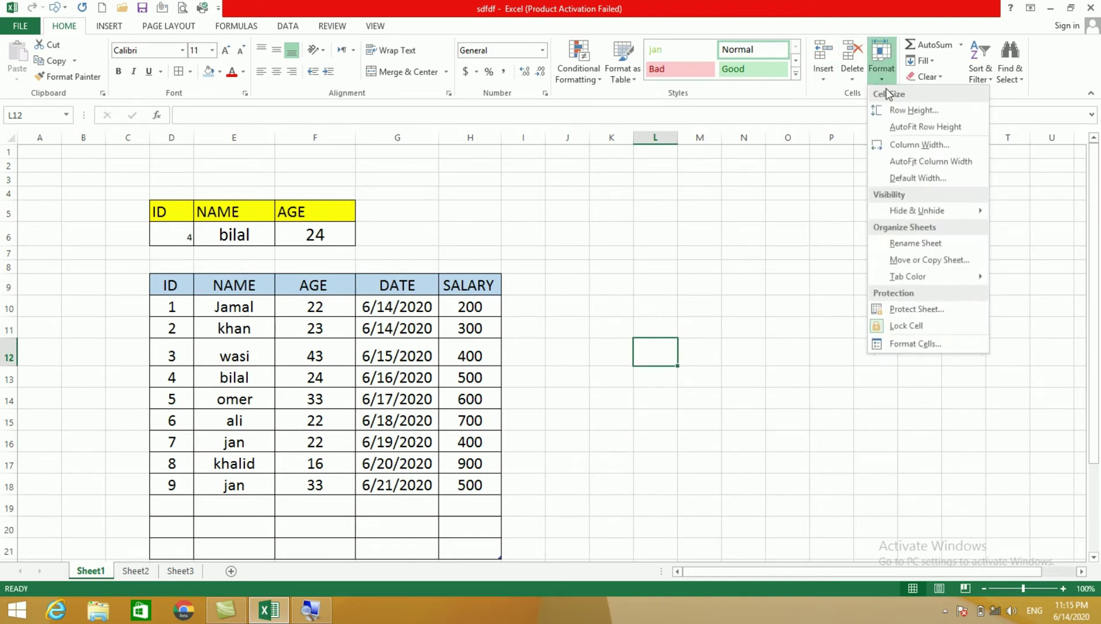
left_click(914, 127)
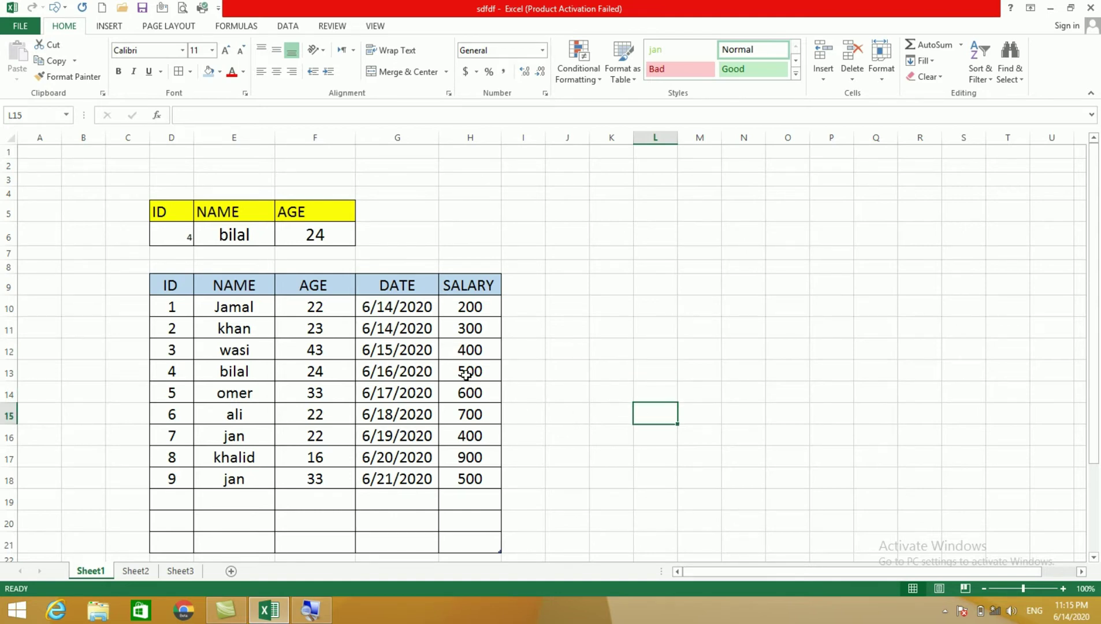
left_click(466, 375)
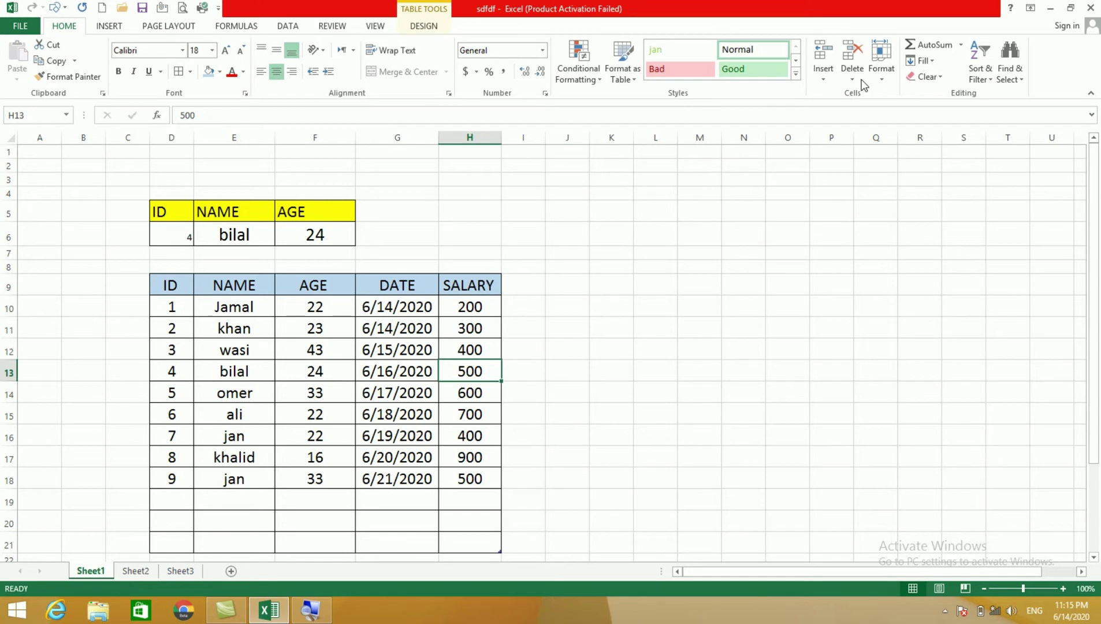
left_click(881, 61)
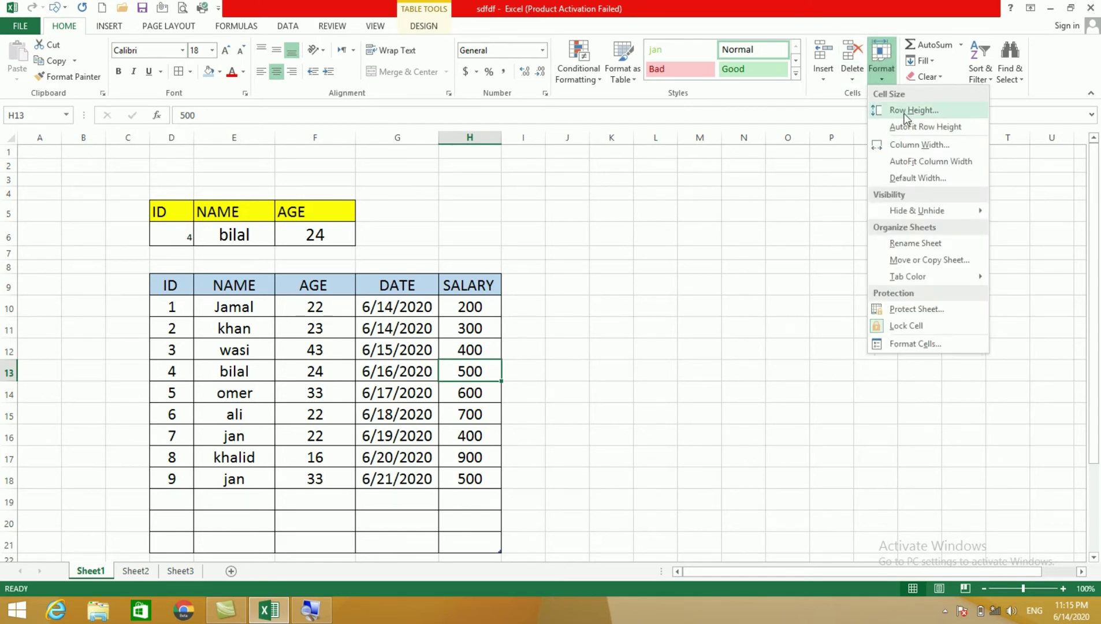
left_click(907, 110)
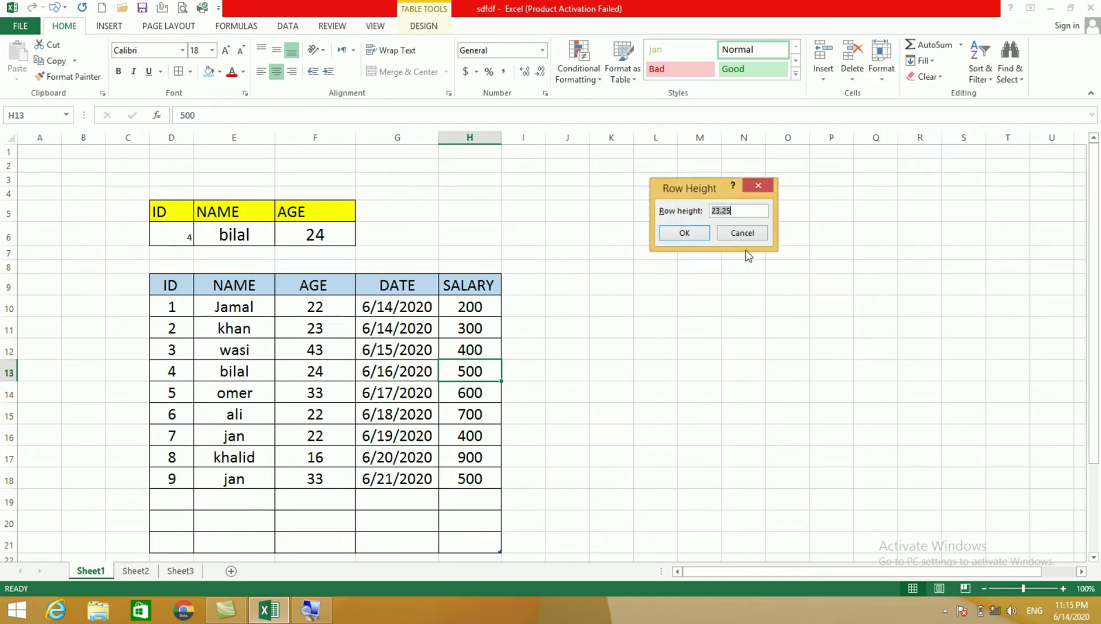
type("50")
left_click(694, 233)
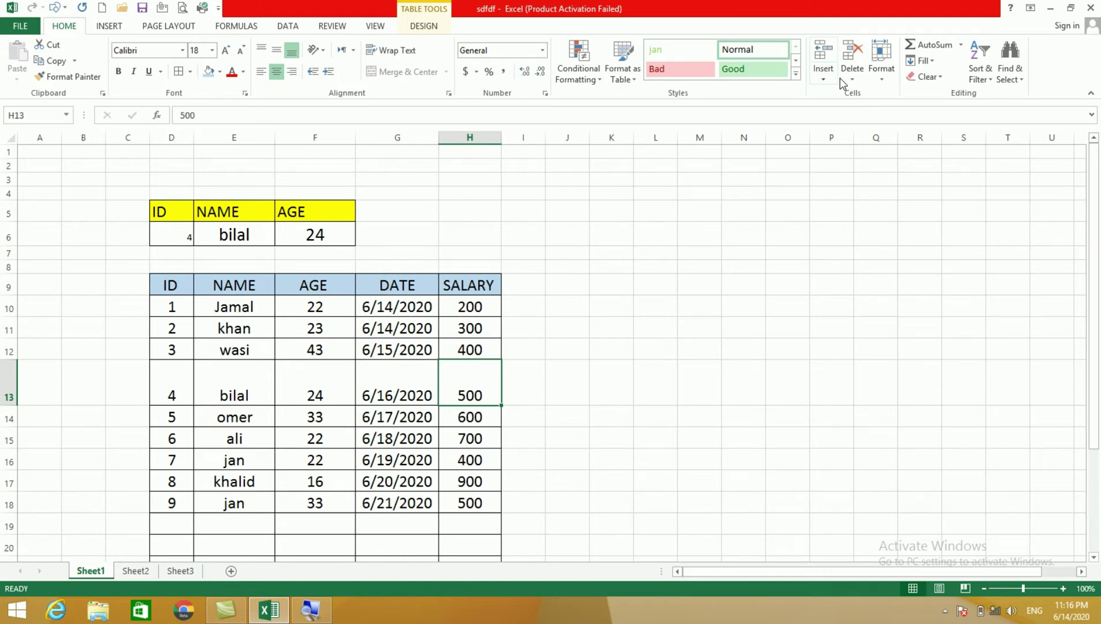
left_click(880, 72)
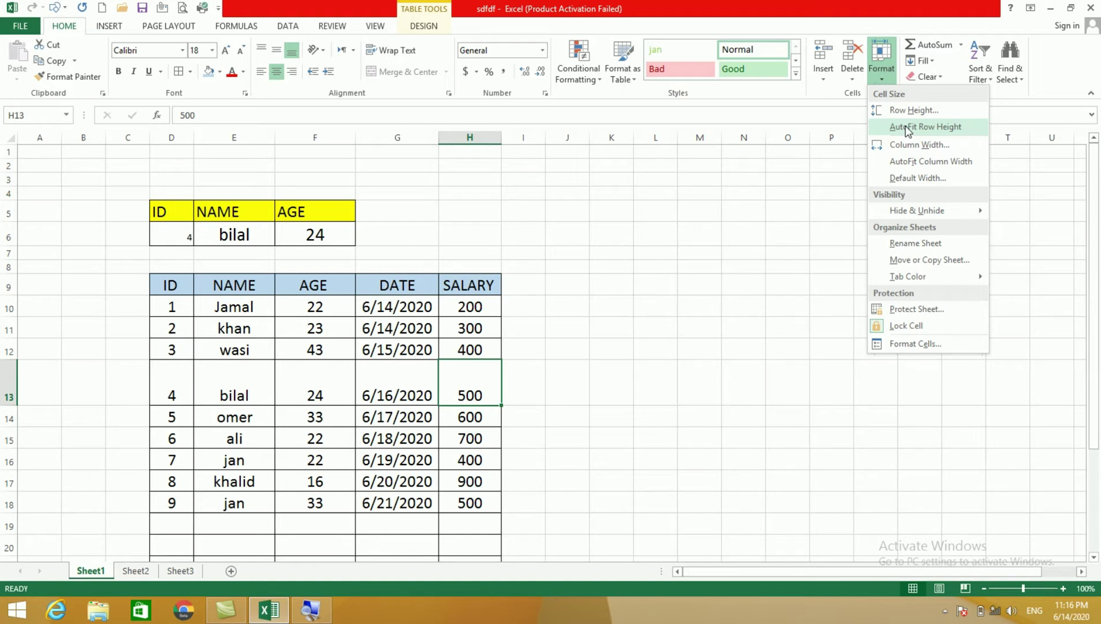
left_click(904, 126)
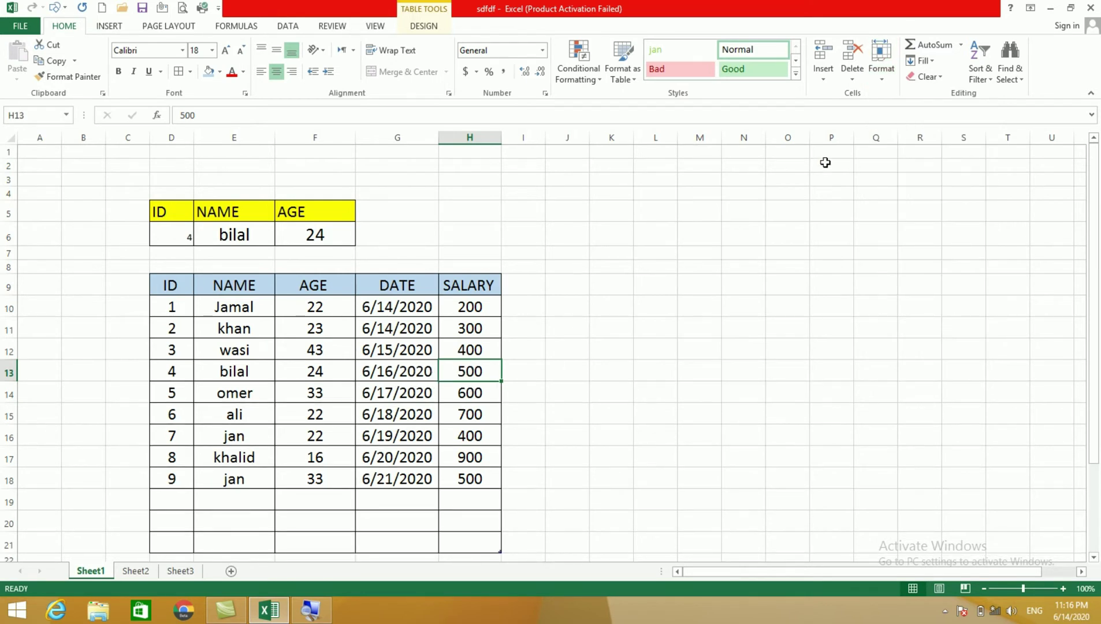
left_click(882, 73)
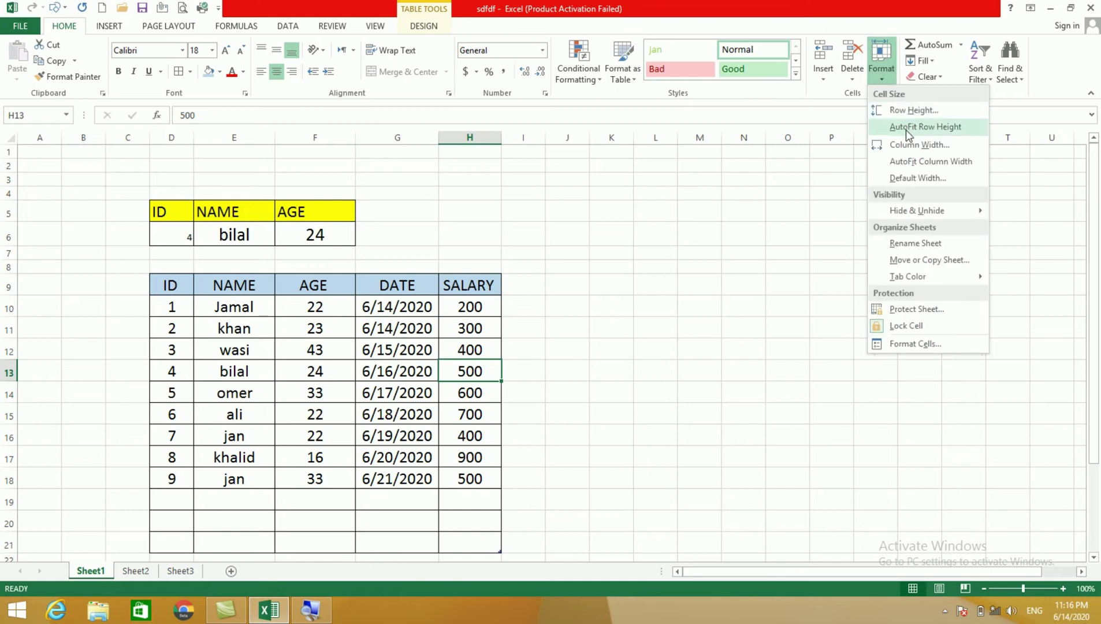
left_click(568, 450)
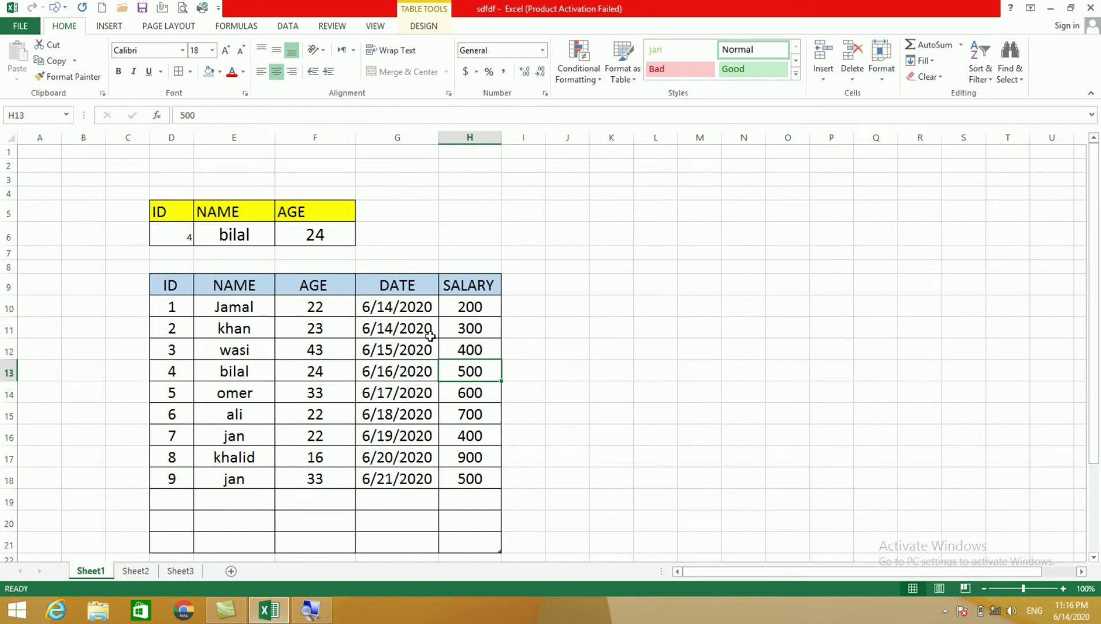
Set the width of DATE column G to 40.
mouse_move(397, 285)
left_mouse_down()
mouse_move(423, 526)
mouse_move(419, 446)
left_mouse_up()
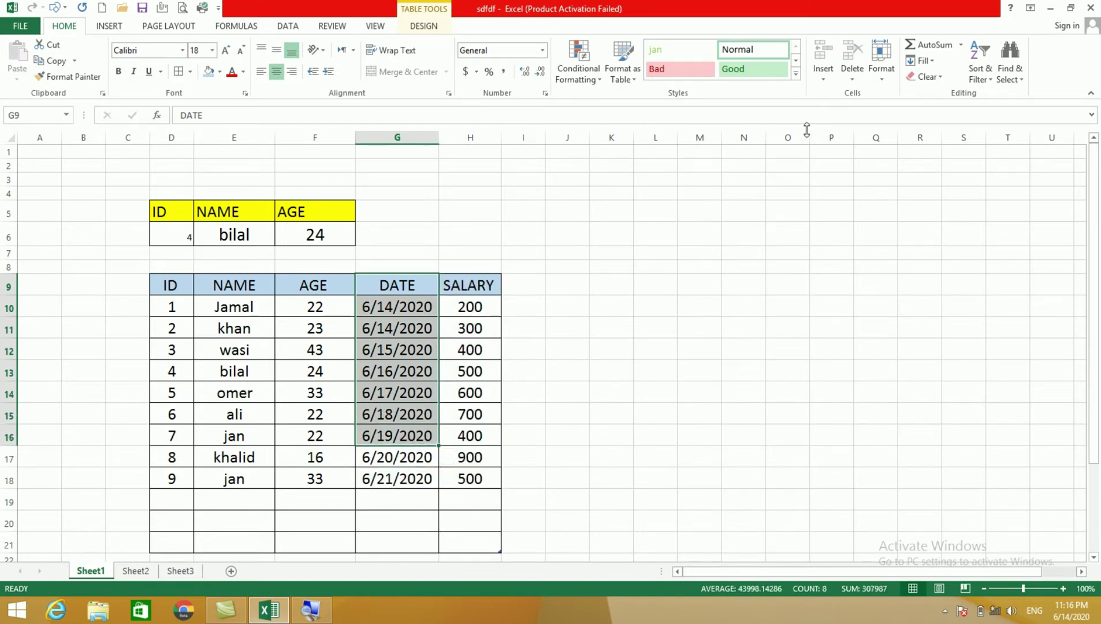
left_click(881, 73)
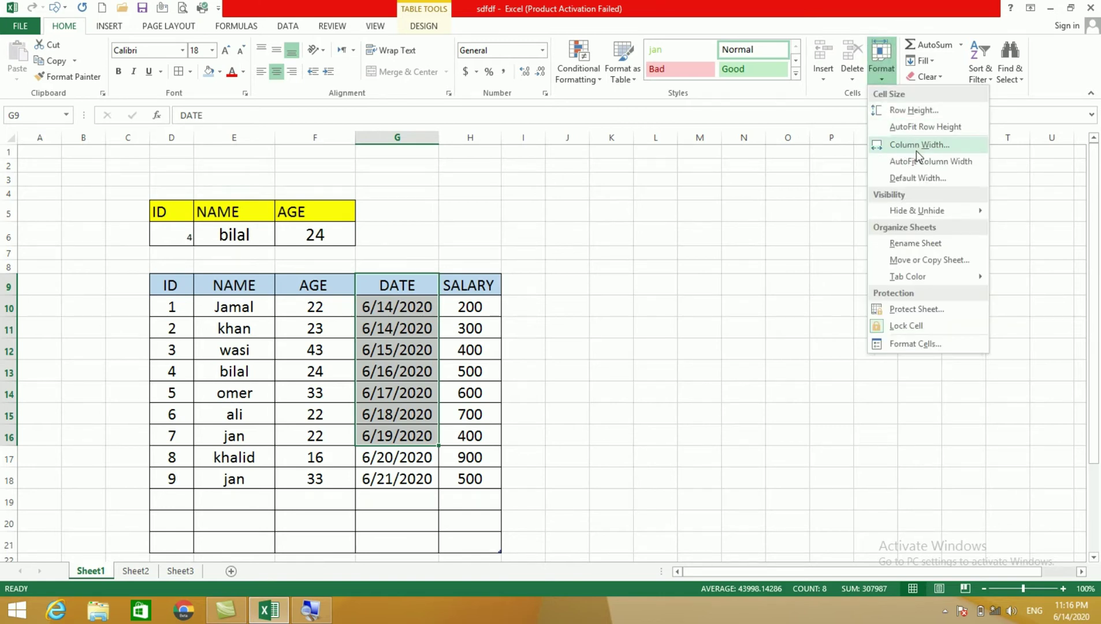
left_click(916, 149)
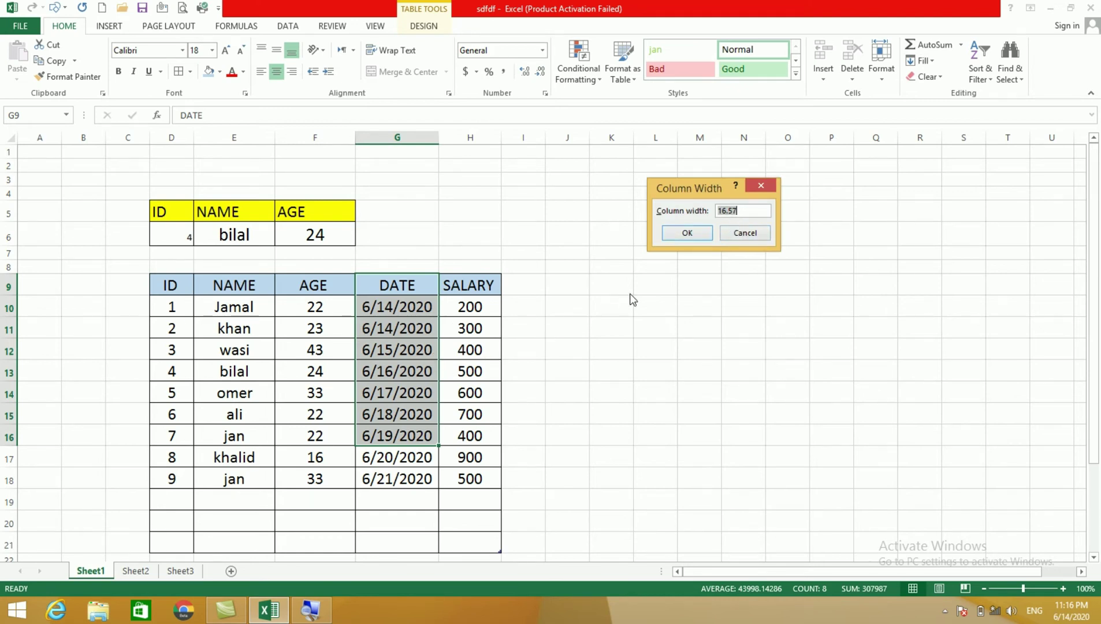
type("40")
left_click(687, 233)
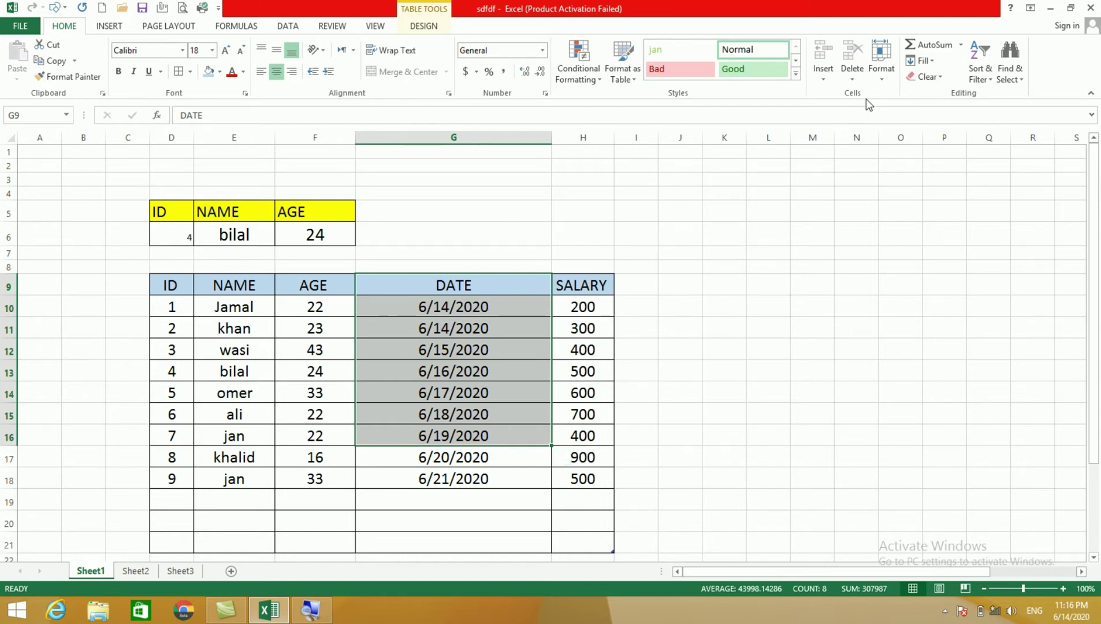
AutoFit column G so it fits its dates.
left_click(881, 74)
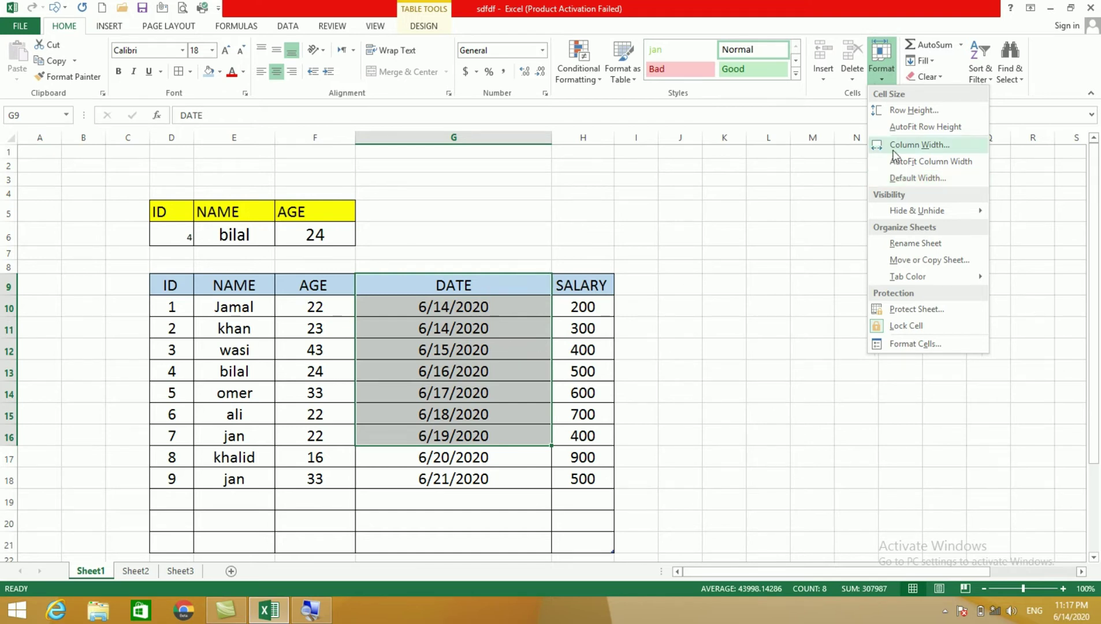
left_click(916, 164)
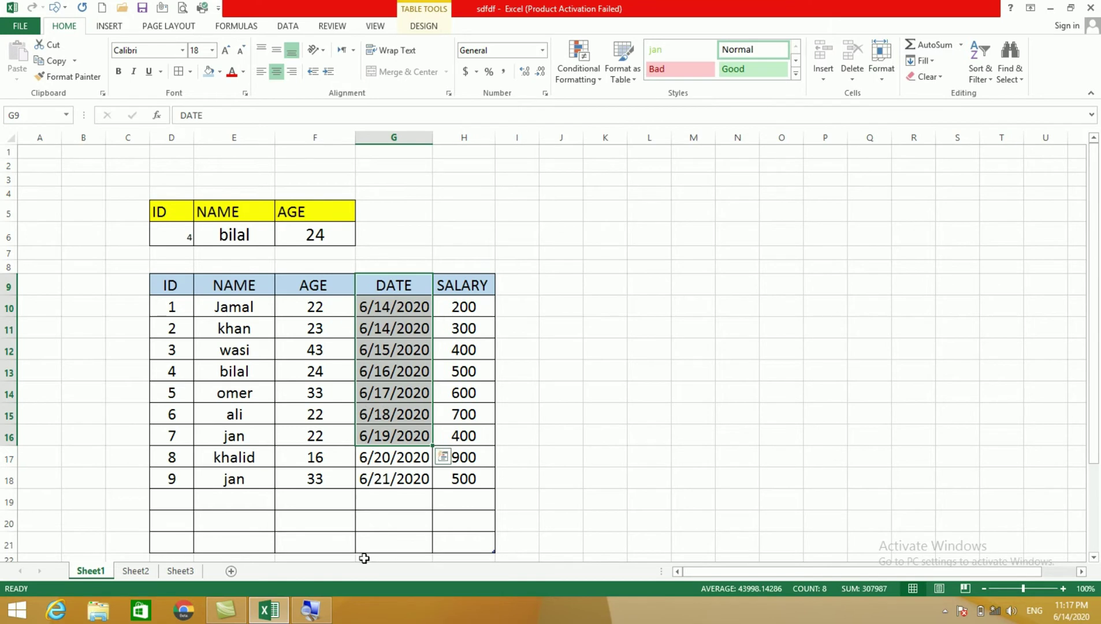
left_click(892, 77)
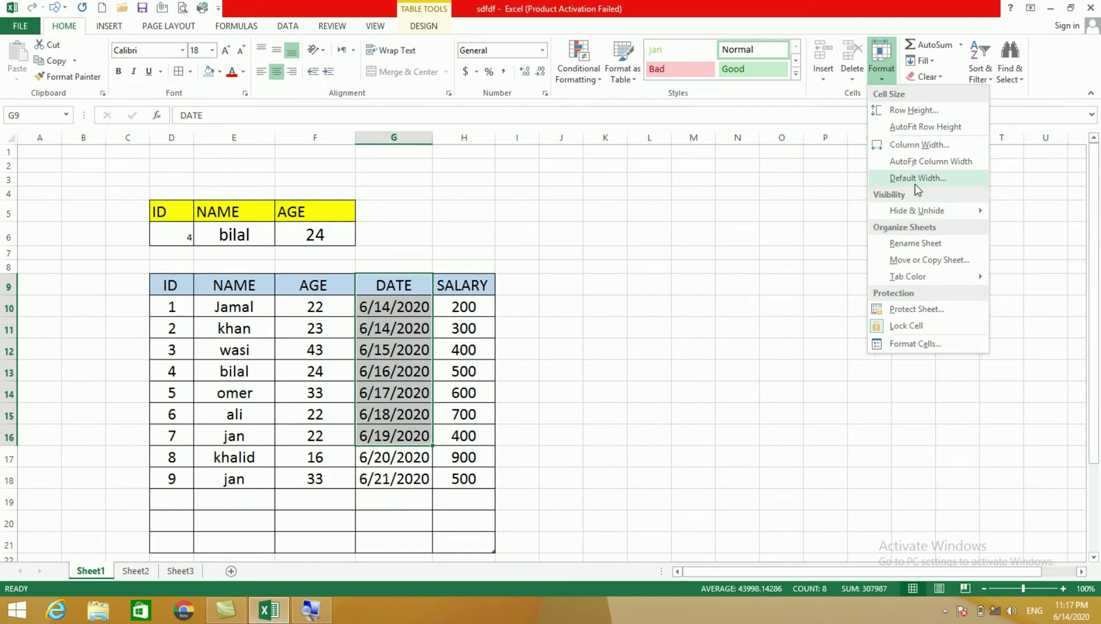
left_click(585, 349)
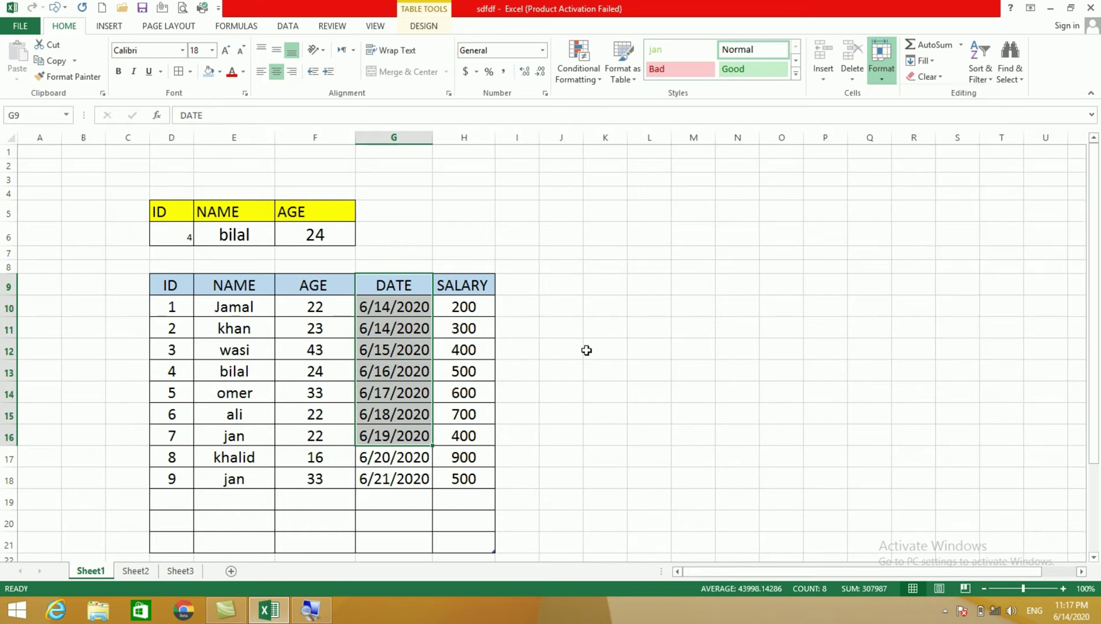
Go through Sheet2 to Sheet3 and set Sheet3's Default Width to 20.
left_click(136, 570)
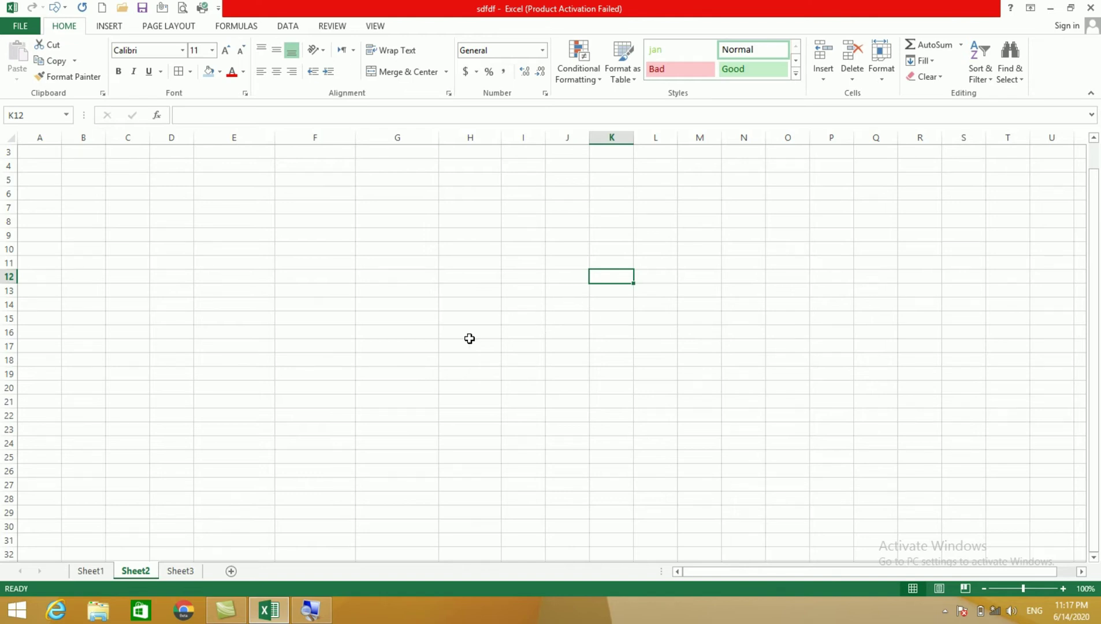
left_click(665, 346)
left_click(182, 570)
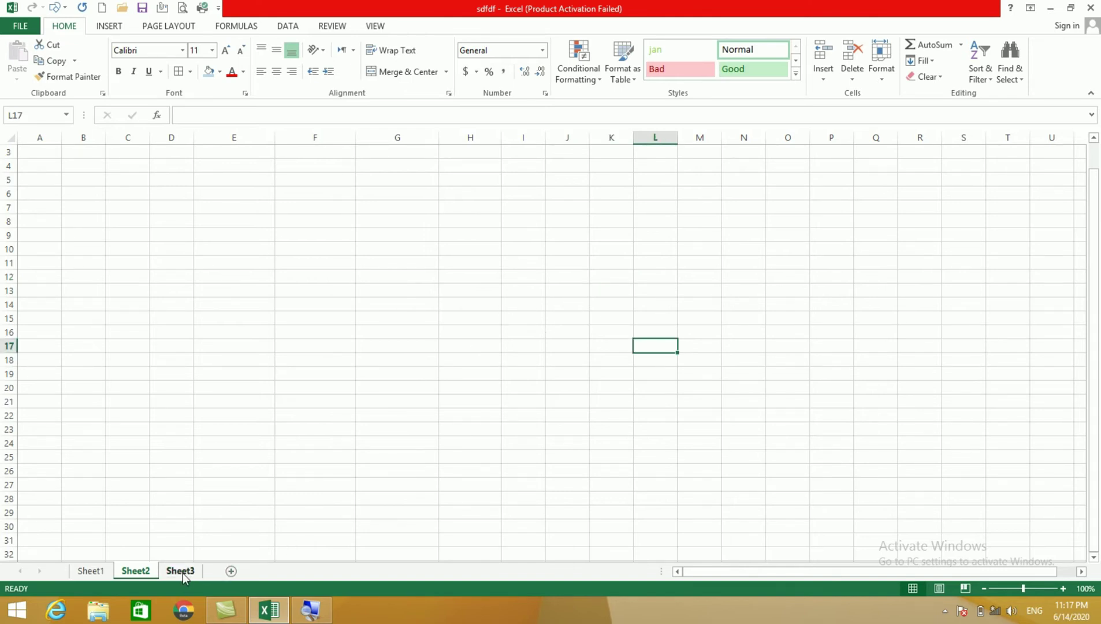
left_click(345, 319)
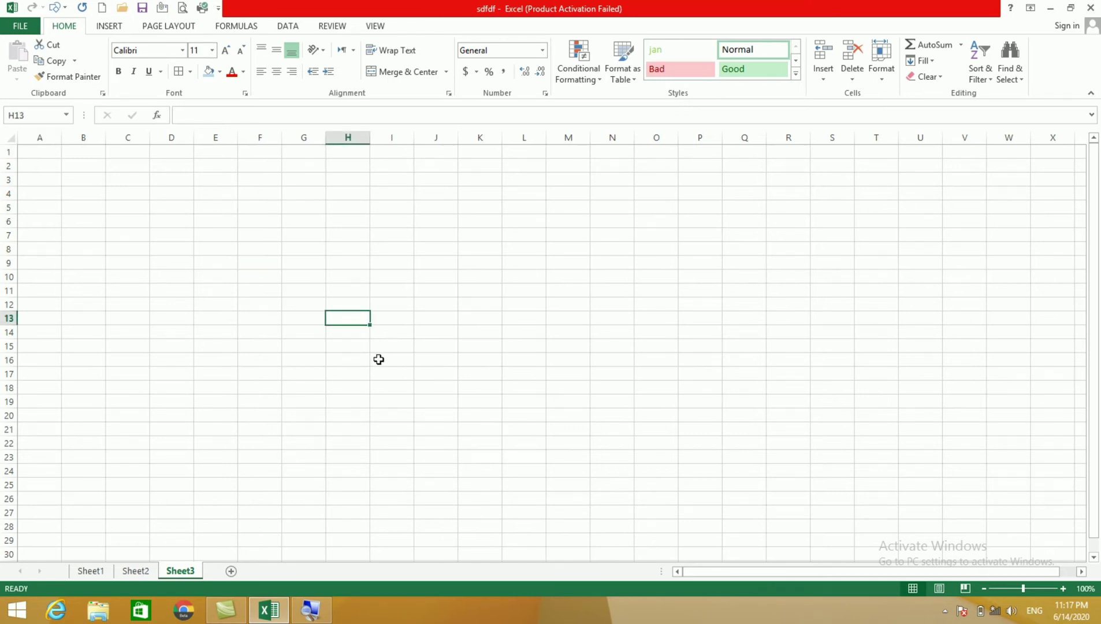
left_click(881, 64)
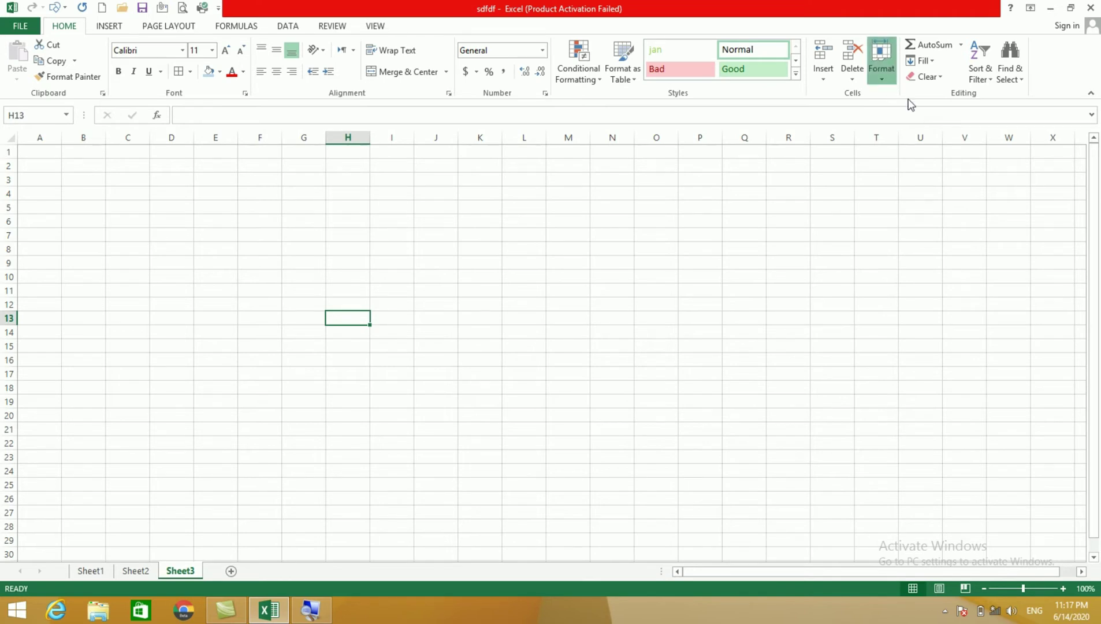
left_click(919, 179)
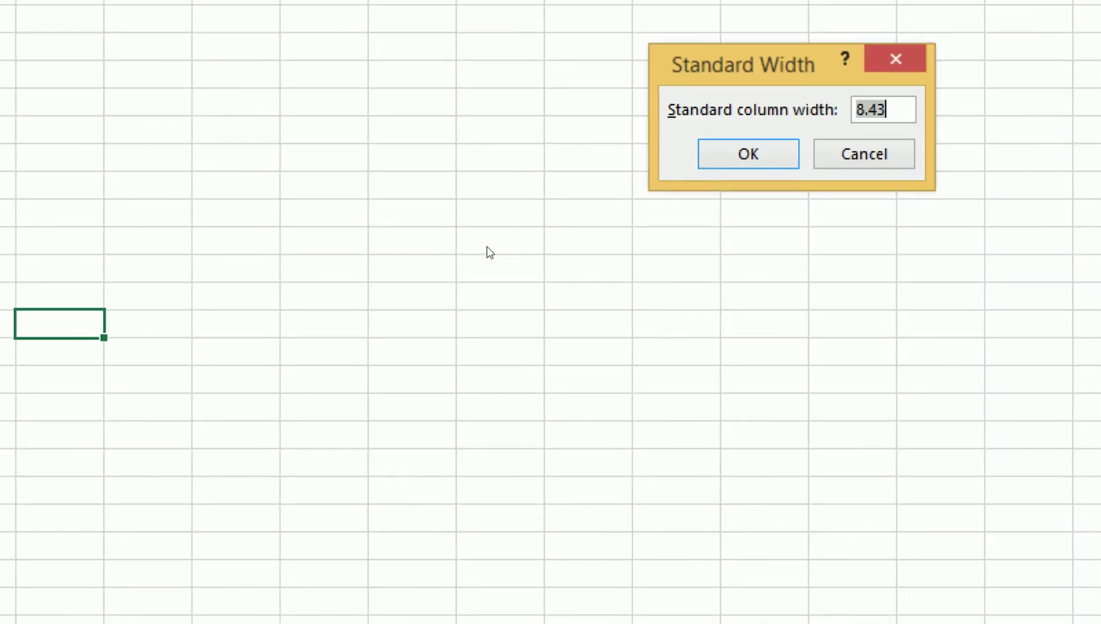
type("20")
key("Return")
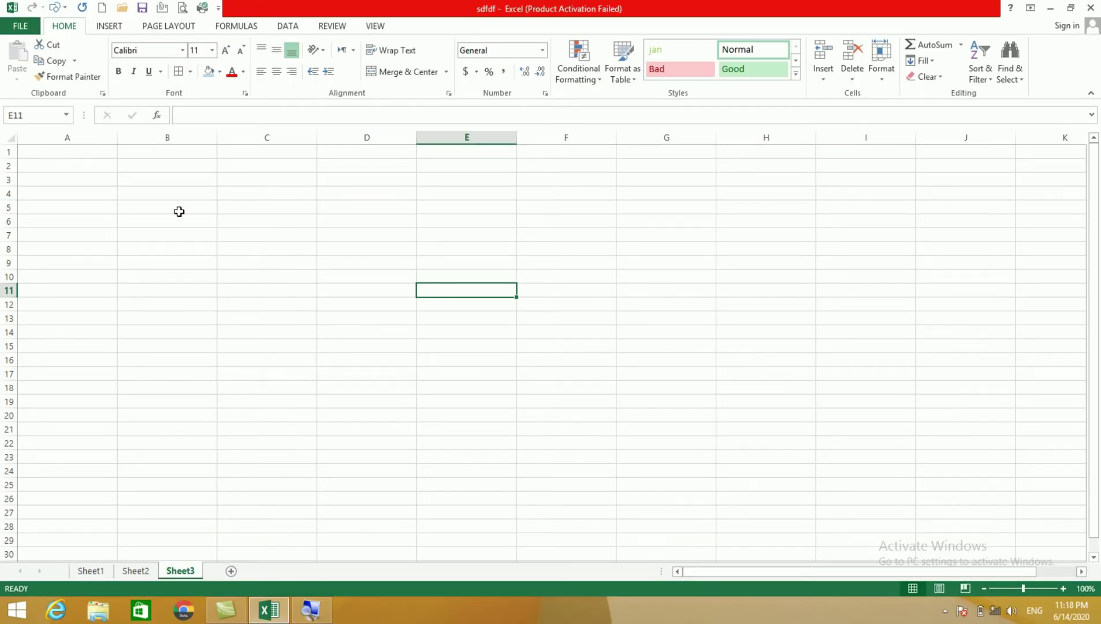
Reset Sheet3's Default Width from 20 back to 8.43.
key("Left")
key("Left")
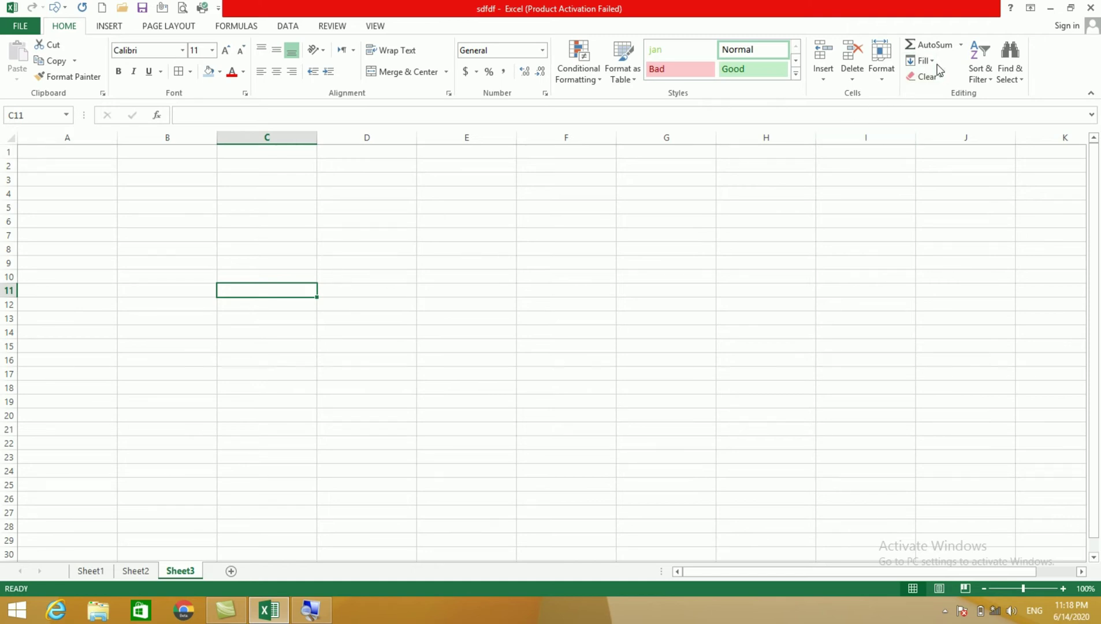
left_click(890, 80)
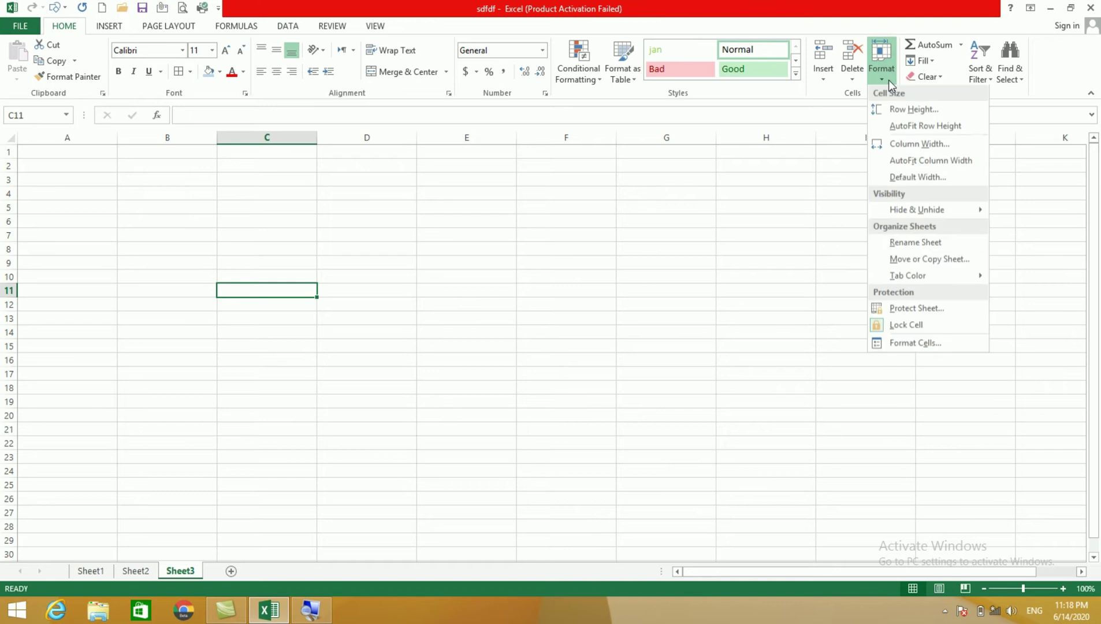
left_click(915, 179)
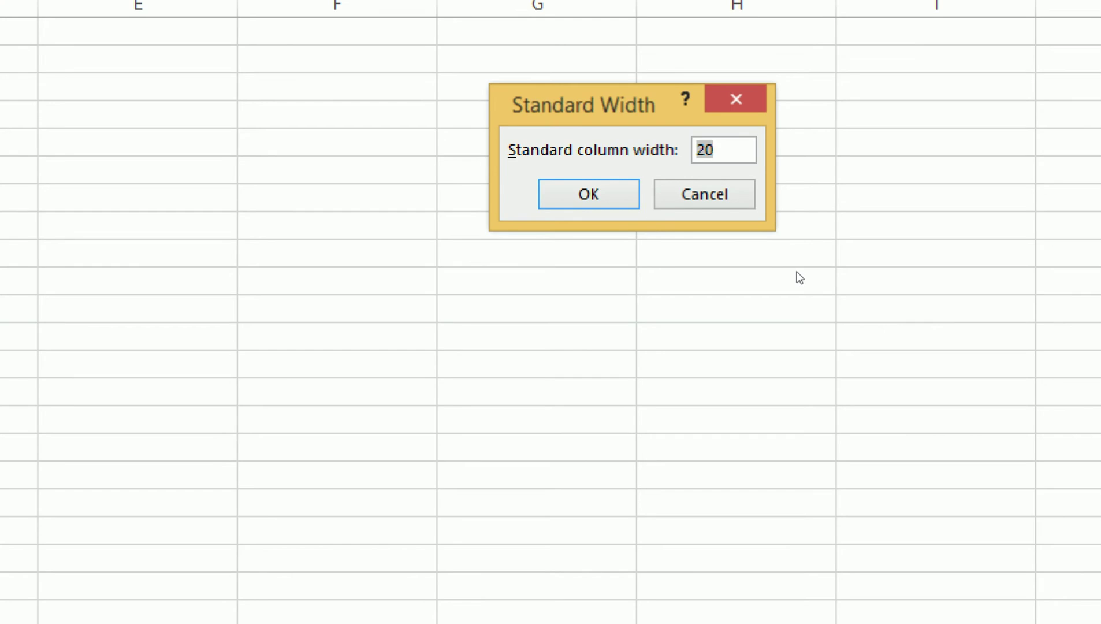
type("8.")
type("43")
key("Return")
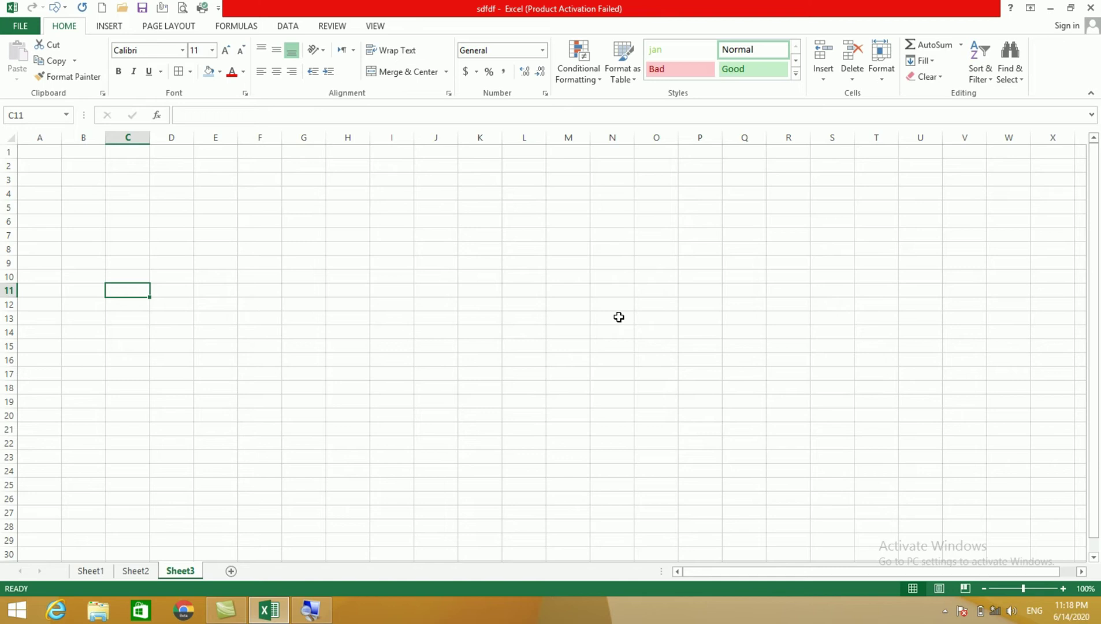
left_click(883, 82)
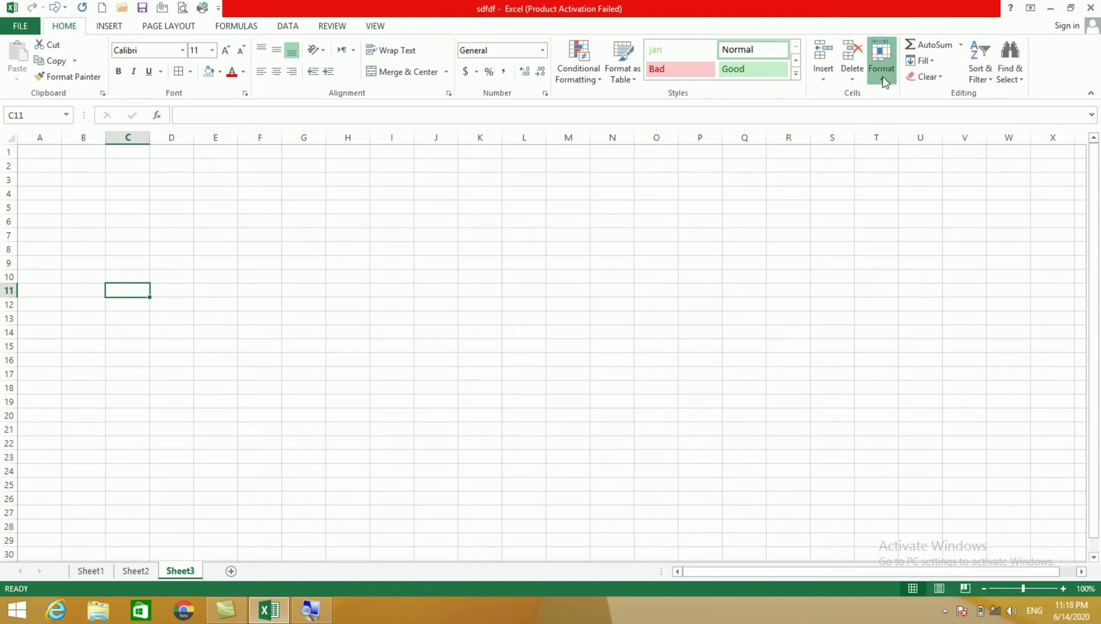
mouse_move(916, 211)
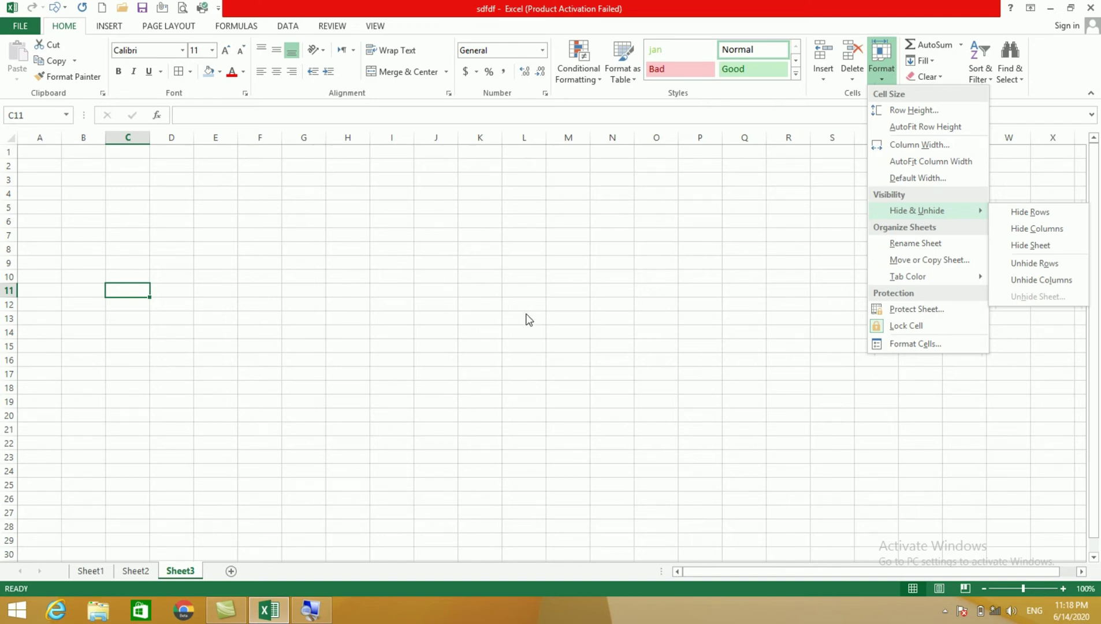
left_click(92, 573)
left_click(91, 570)
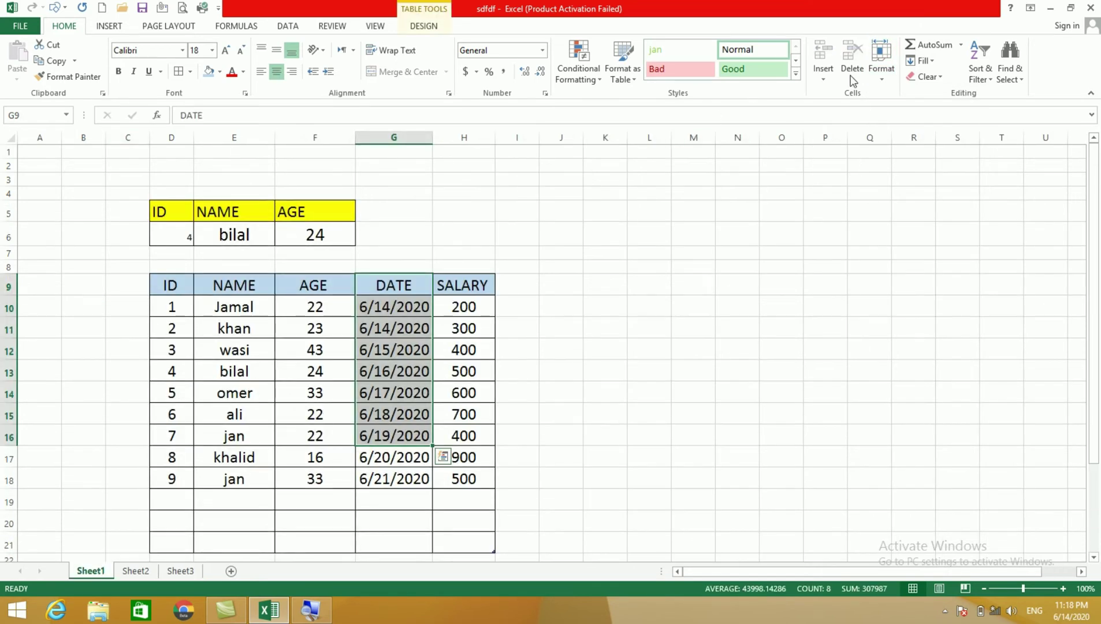
left_click(875, 82)
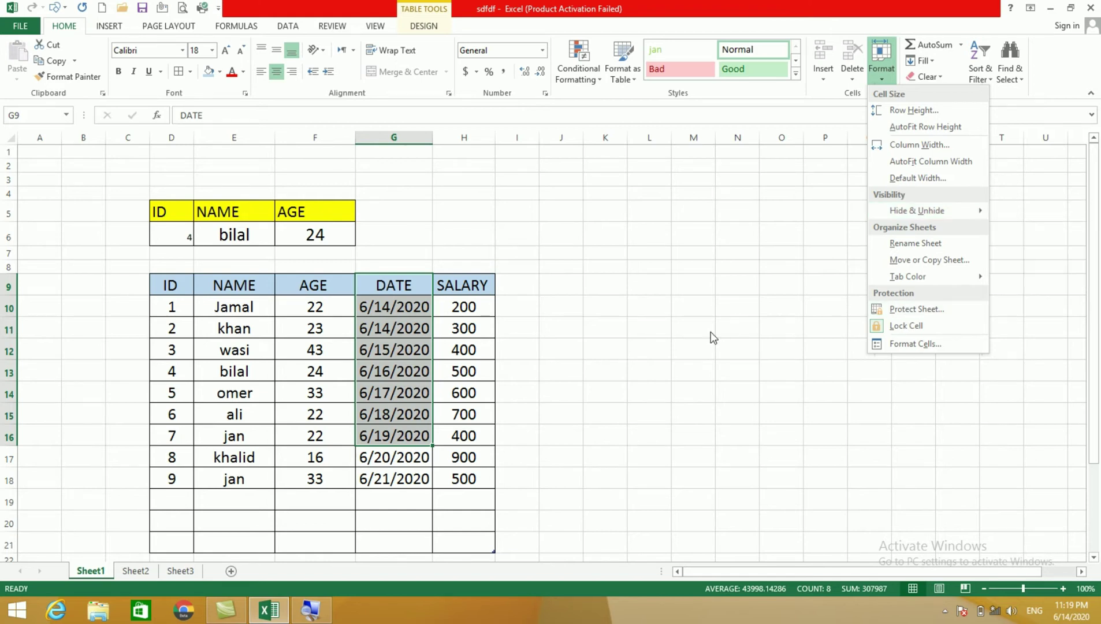
left_click(695, 332)
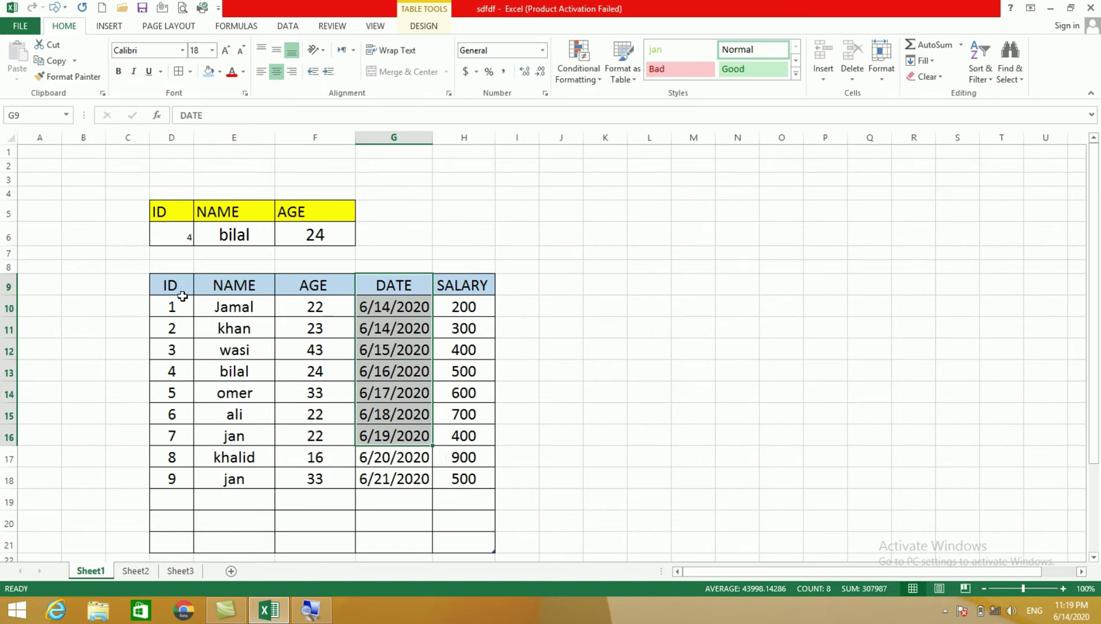
Hide and unhide the wasi and bilal rows (12–13) through Format, then hide them with Ctrl+9.
mouse_move(167, 349)
left_mouse_down()
mouse_move(266, 367)
mouse_move(455, 368)
left_mouse_up()
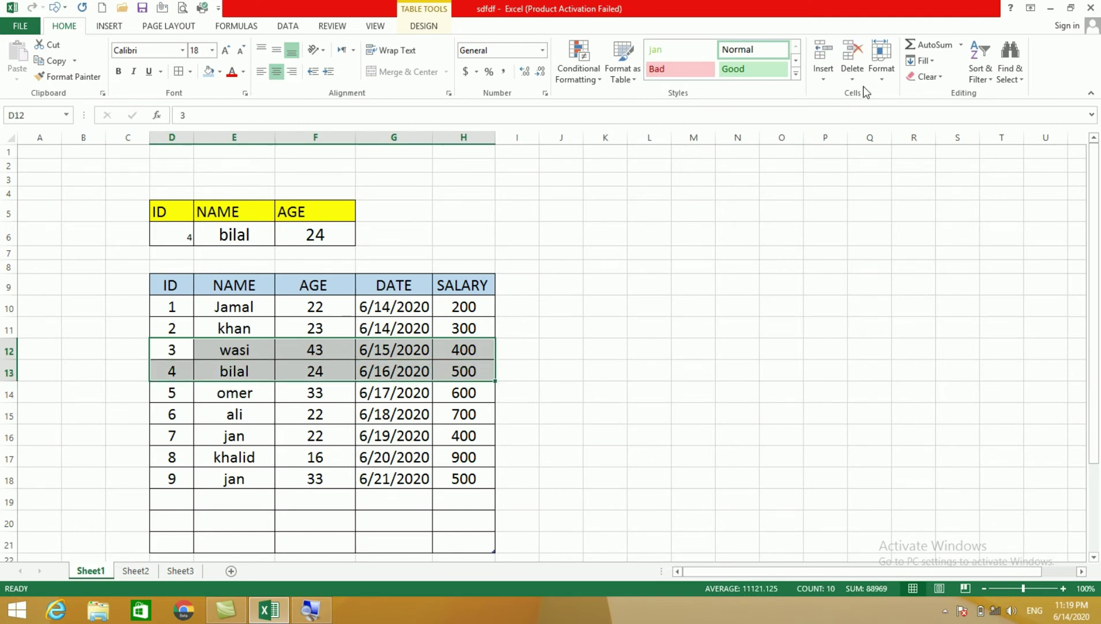
left_click(881, 60)
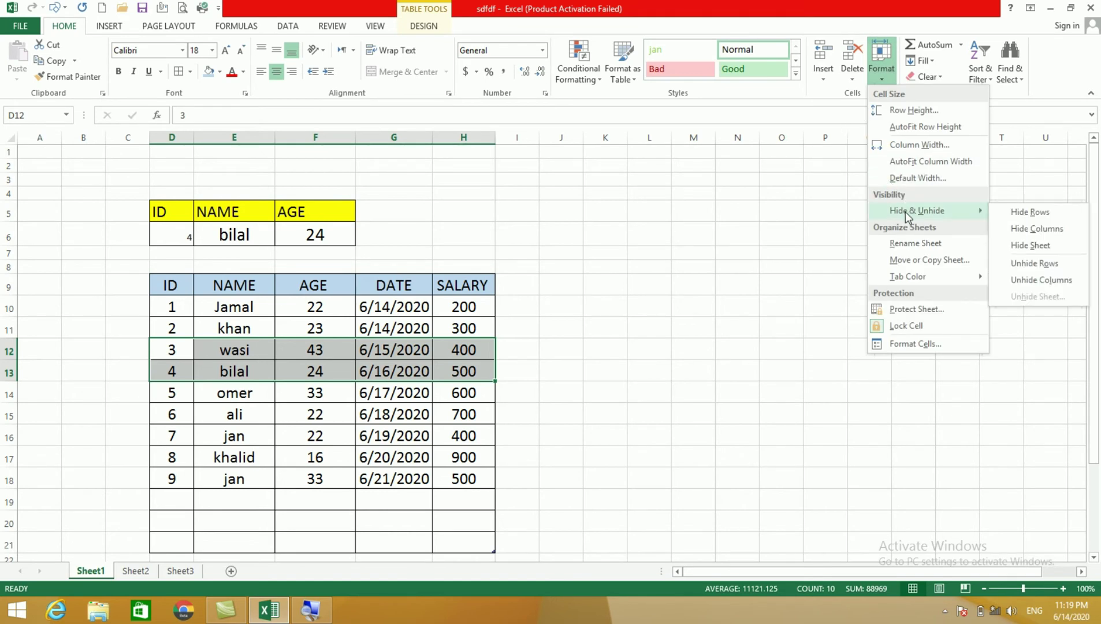
left_click(1012, 218)
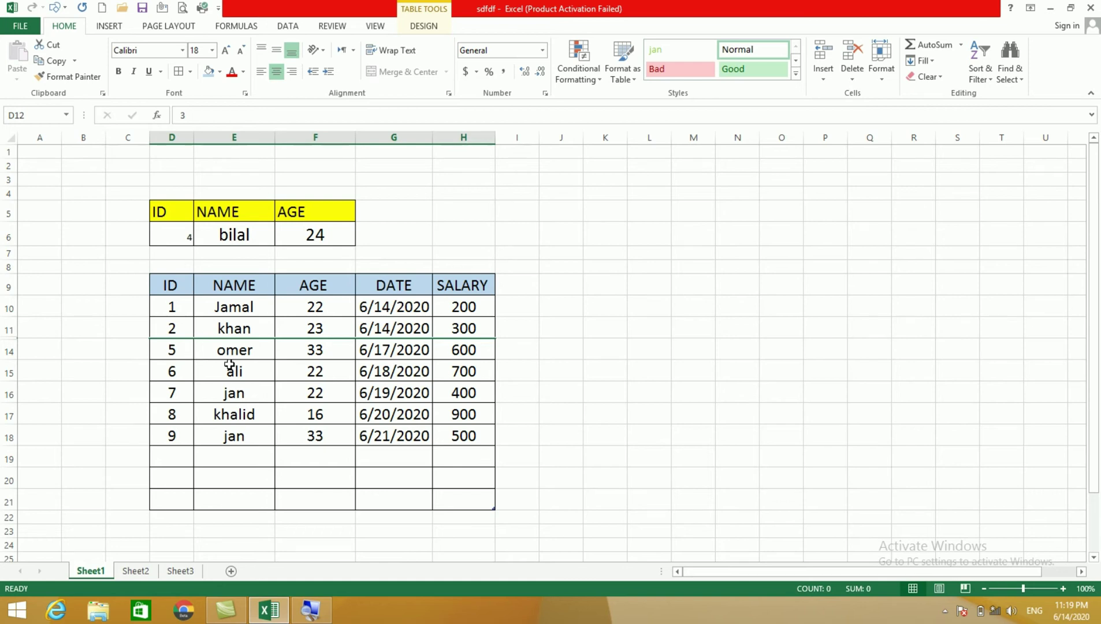
left_click(889, 78)
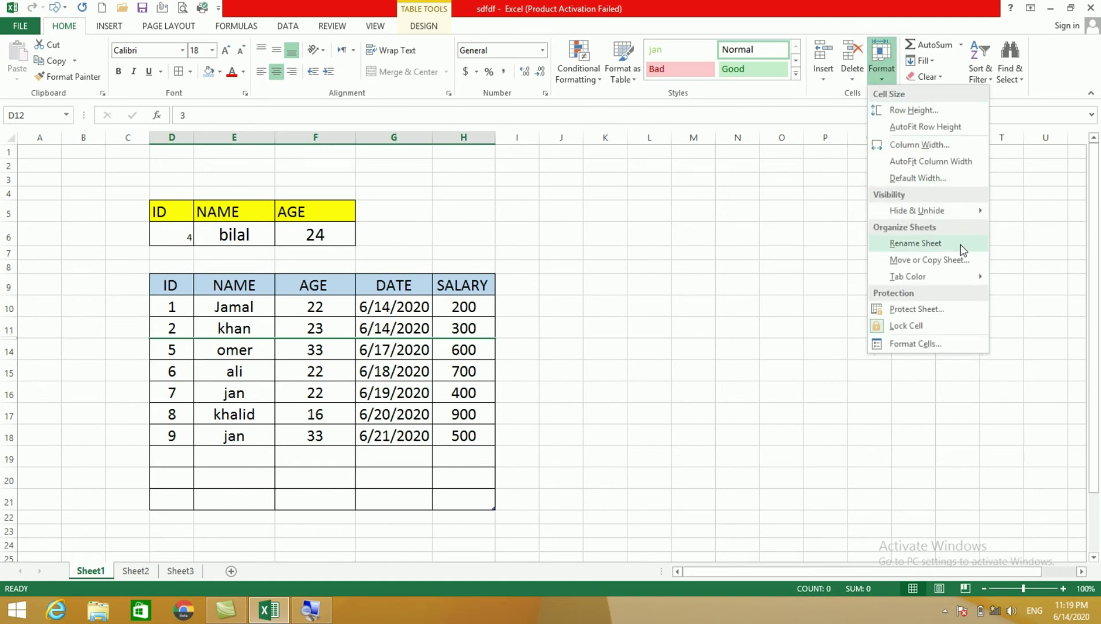
mouse_move(916, 211)
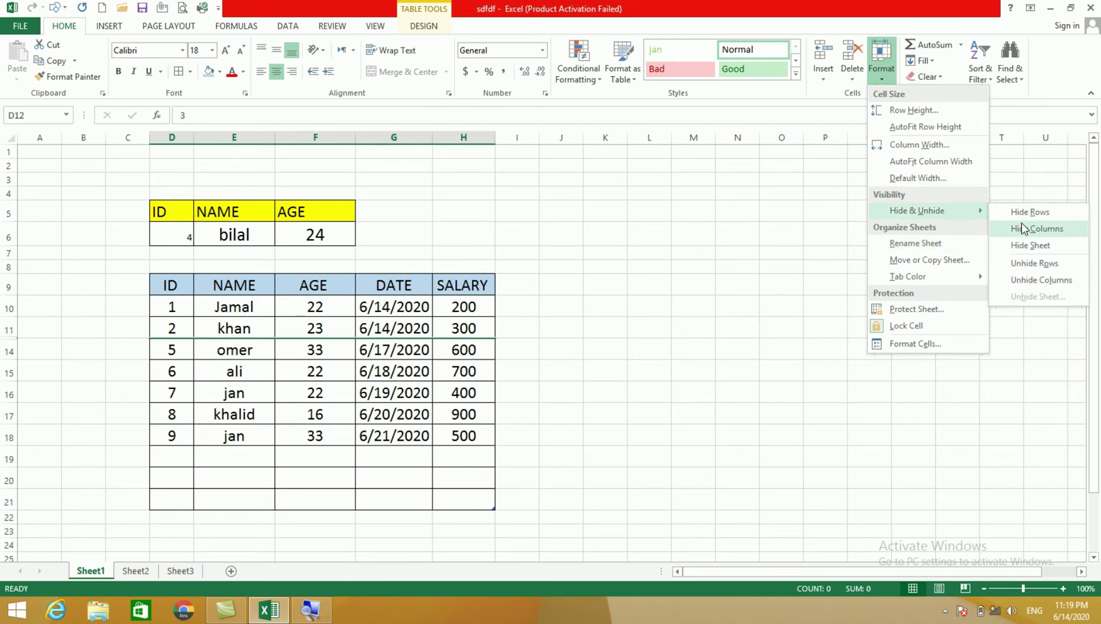
left_click(1042, 269)
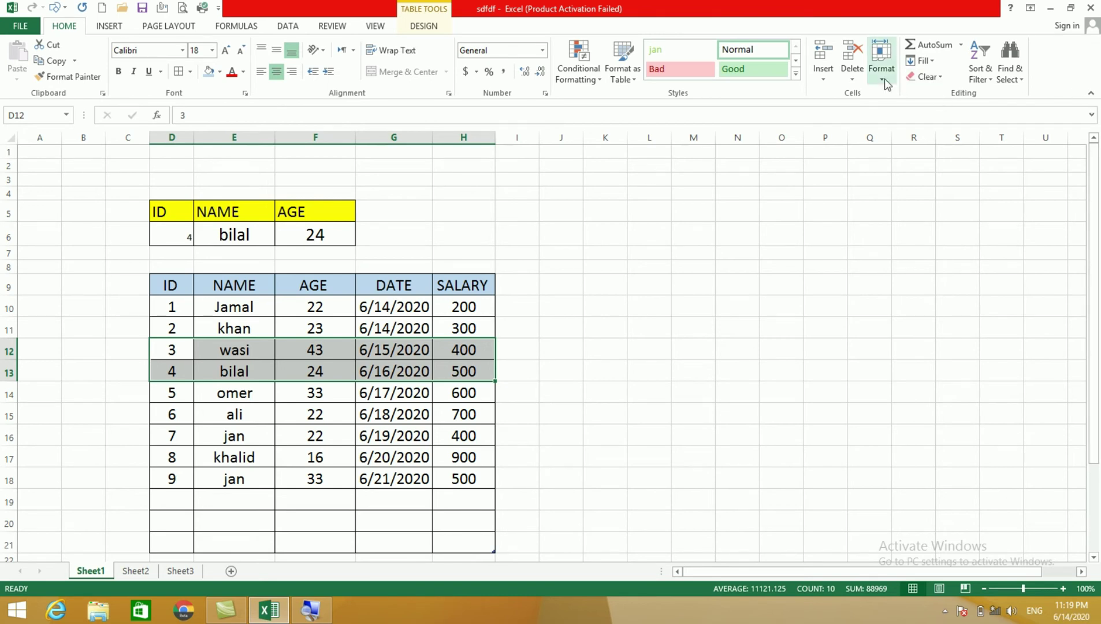
key("ctrl+9")
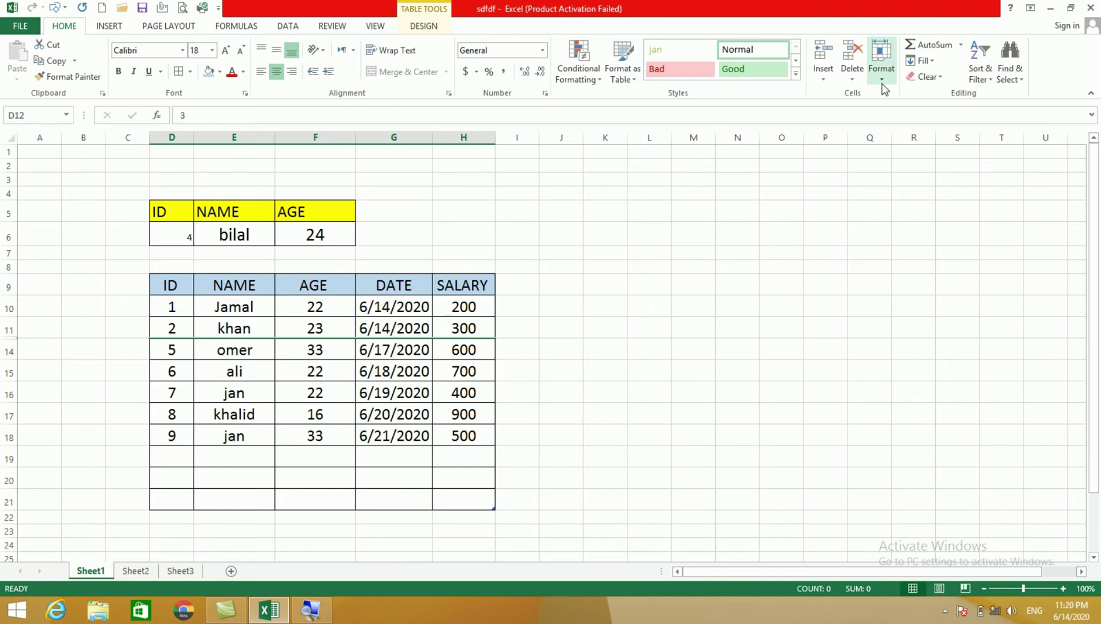
Toggle rows 12–13 with Ctrl+Shift+9, Ctrl+9, then Ctrl+Shift+9, leaving them unhidden.
key("ctrl+shift+9")
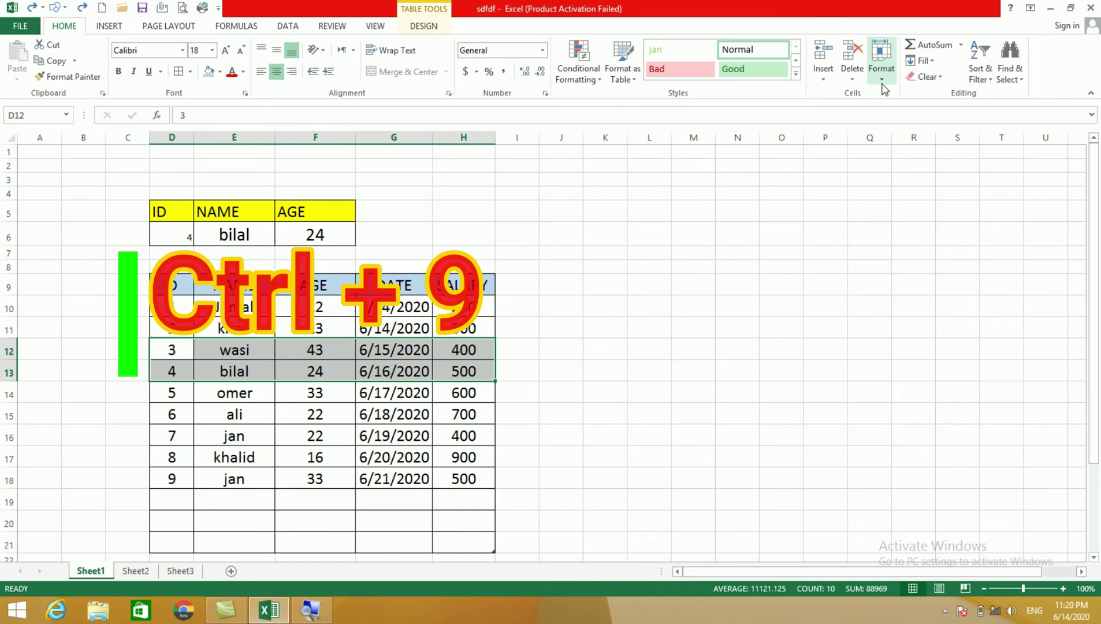
key("ctrl+9")
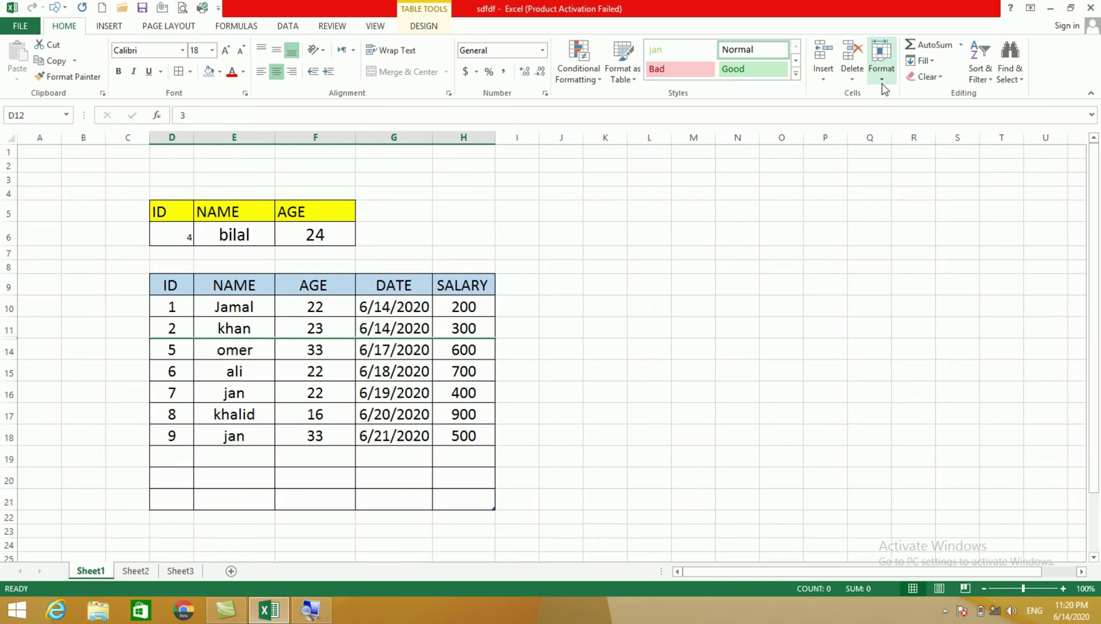
key("ctrl+shift+9")
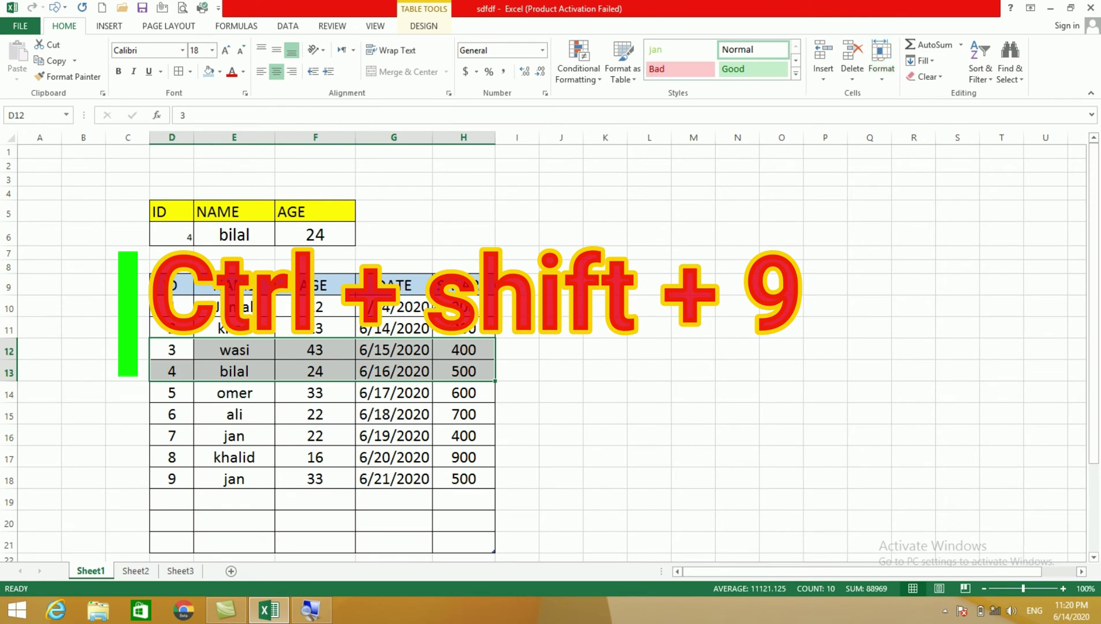
Hide columns G–H (DATE, SALARY) with Ctrl+0, unhide them with Ctrl+Shift+0, and show the Format options.
left_click(227, 451)
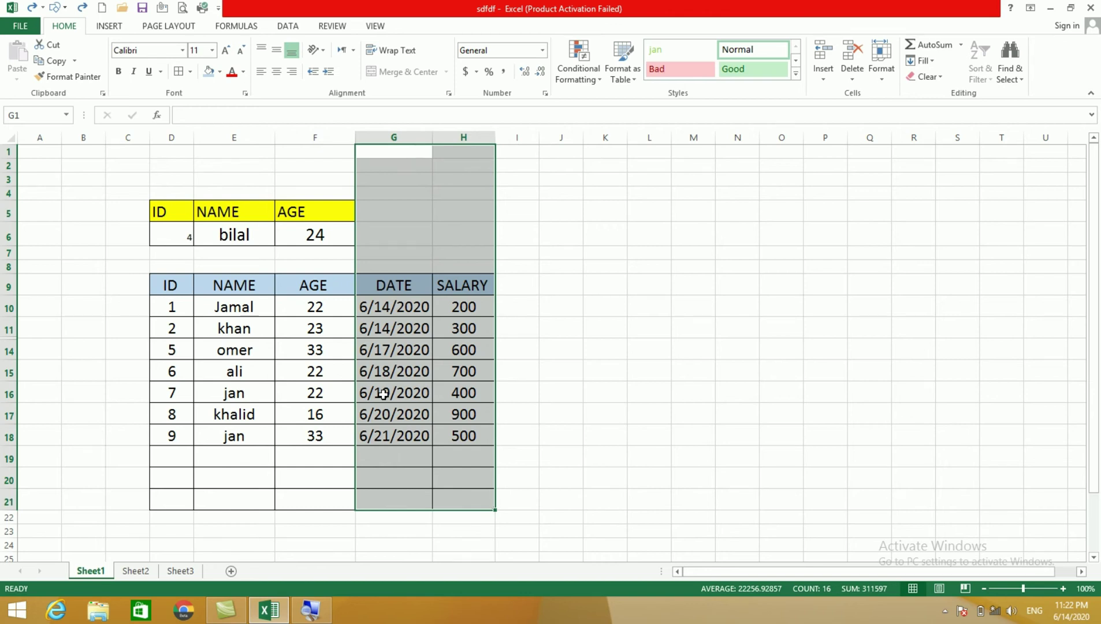
key("ctrl+0")
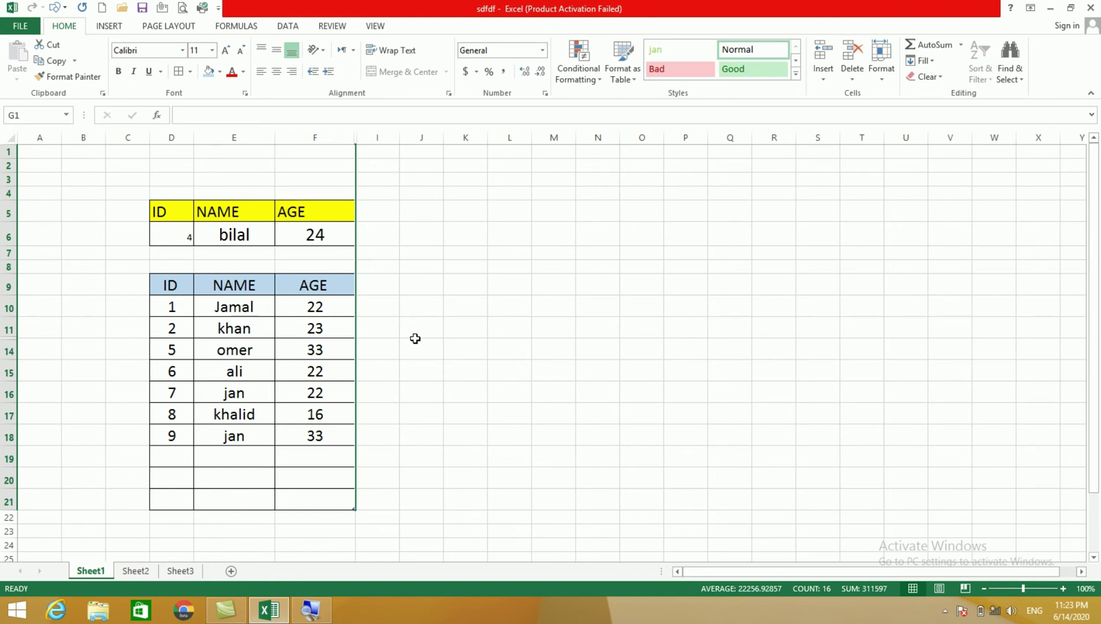
key("ctrl+shift+0")
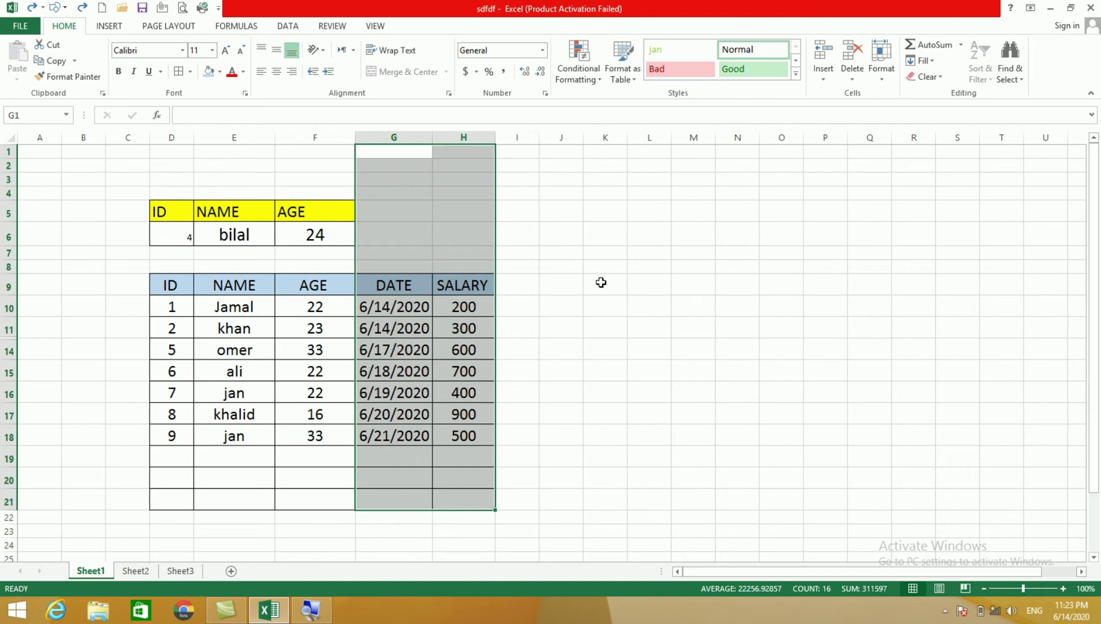
left_click(882, 73)
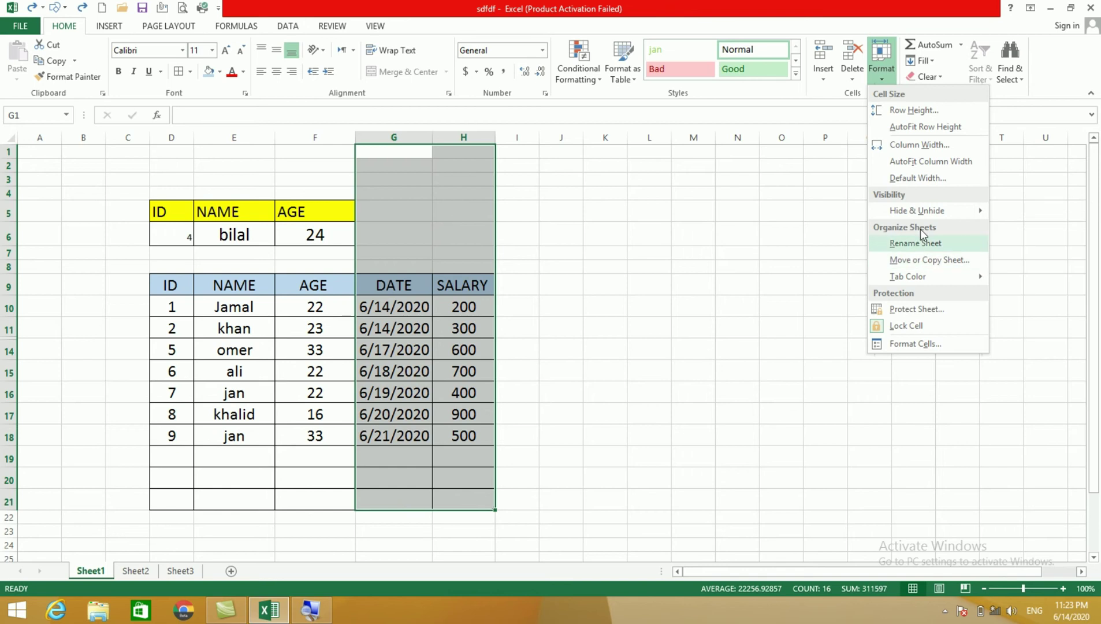
mouse_move(916, 210)
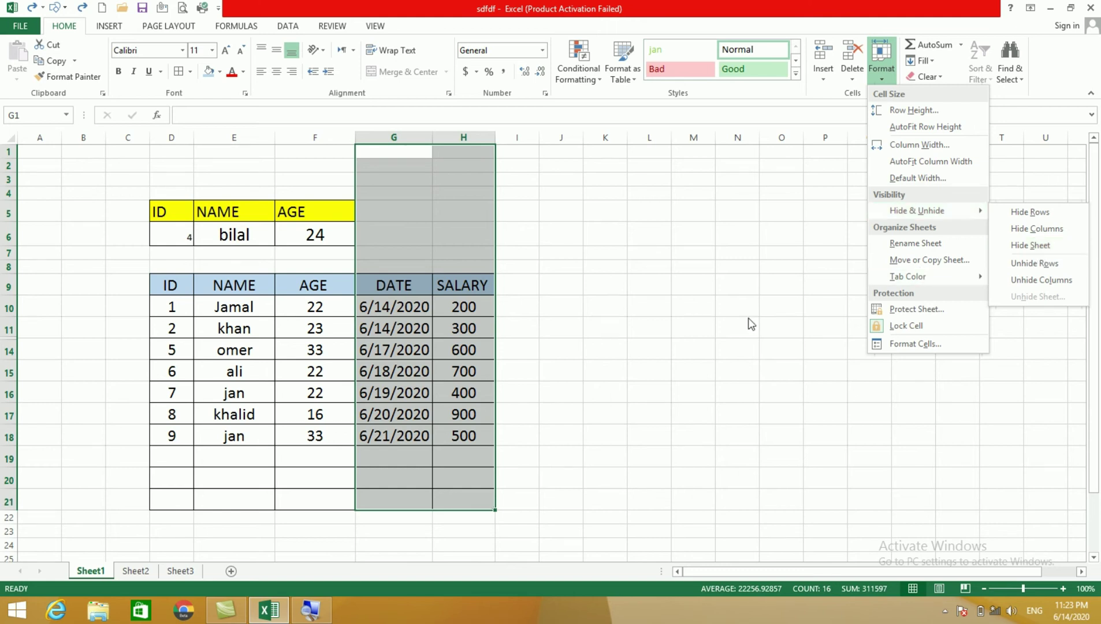
left_click(578, 376)
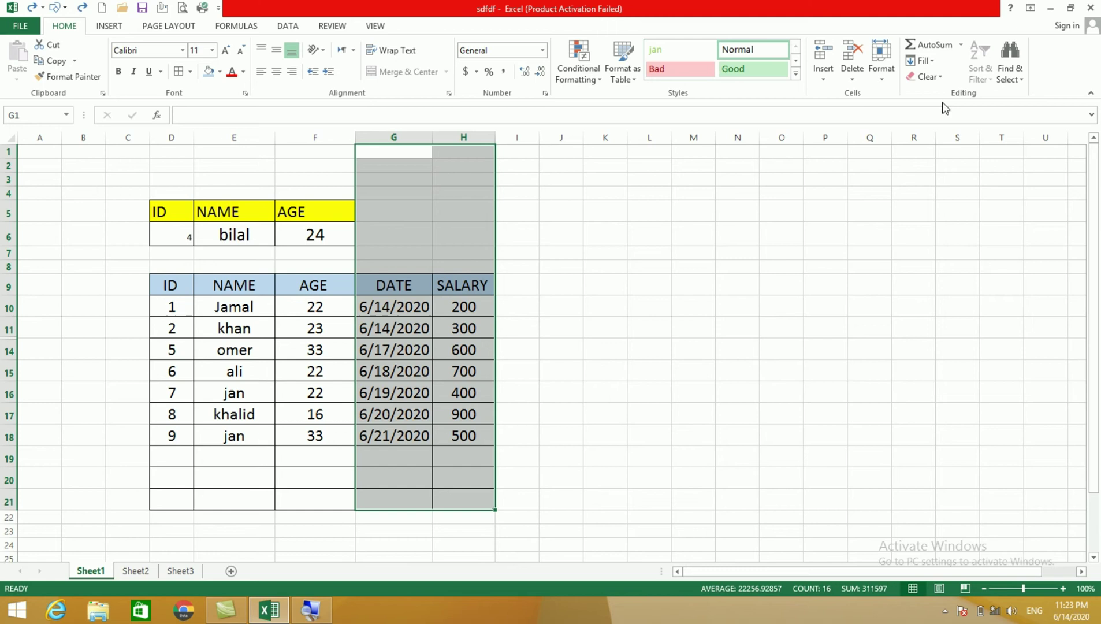
left_click(877, 80)
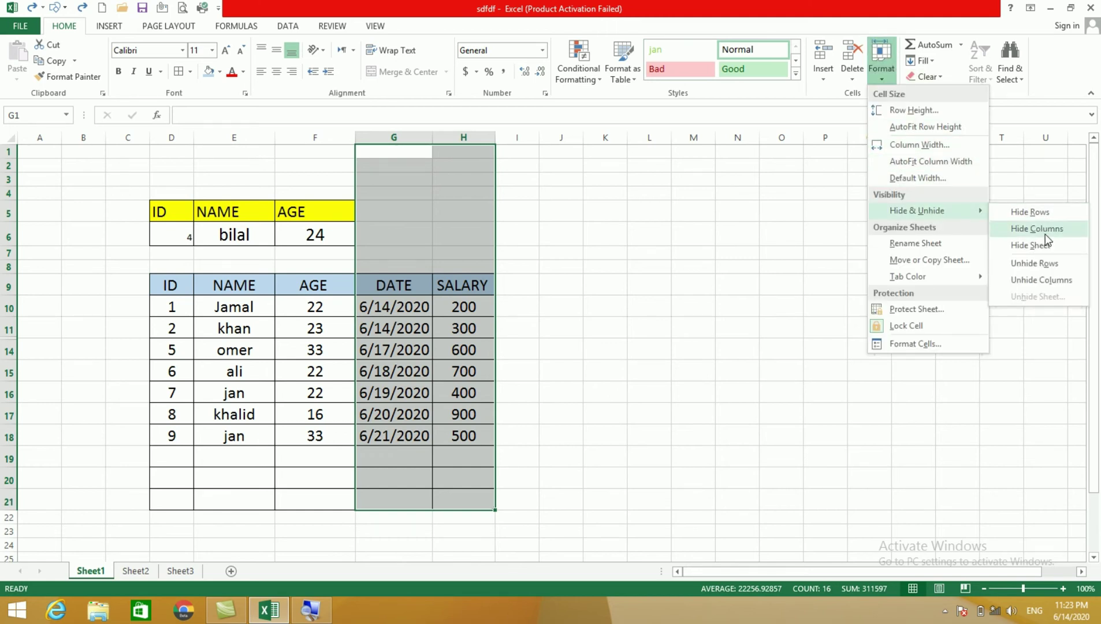
left_click(1034, 245)
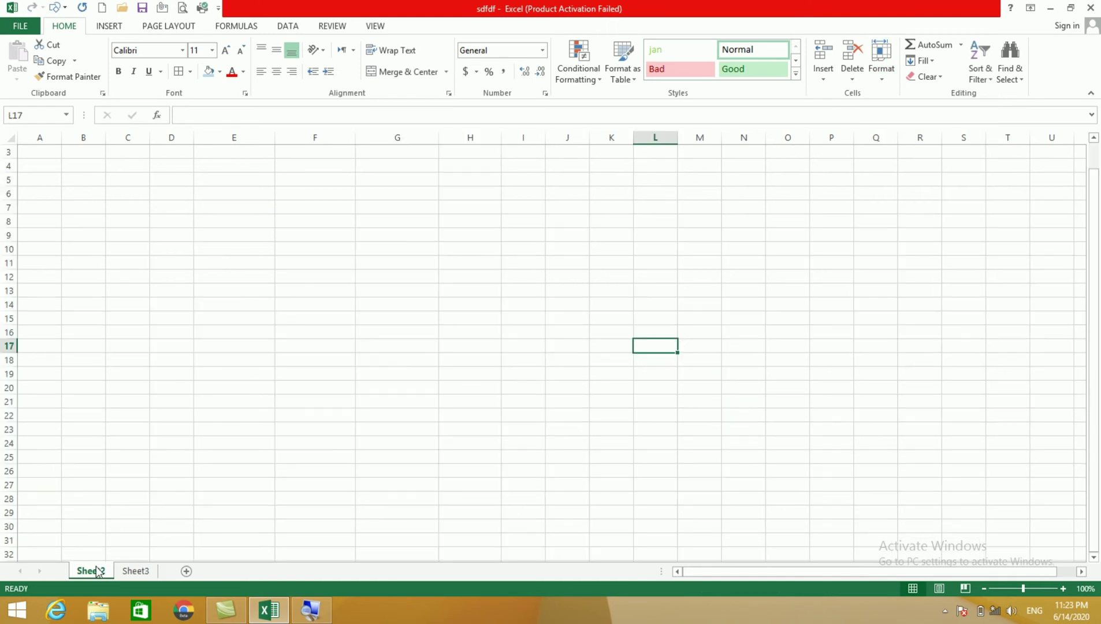
left_click(889, 76)
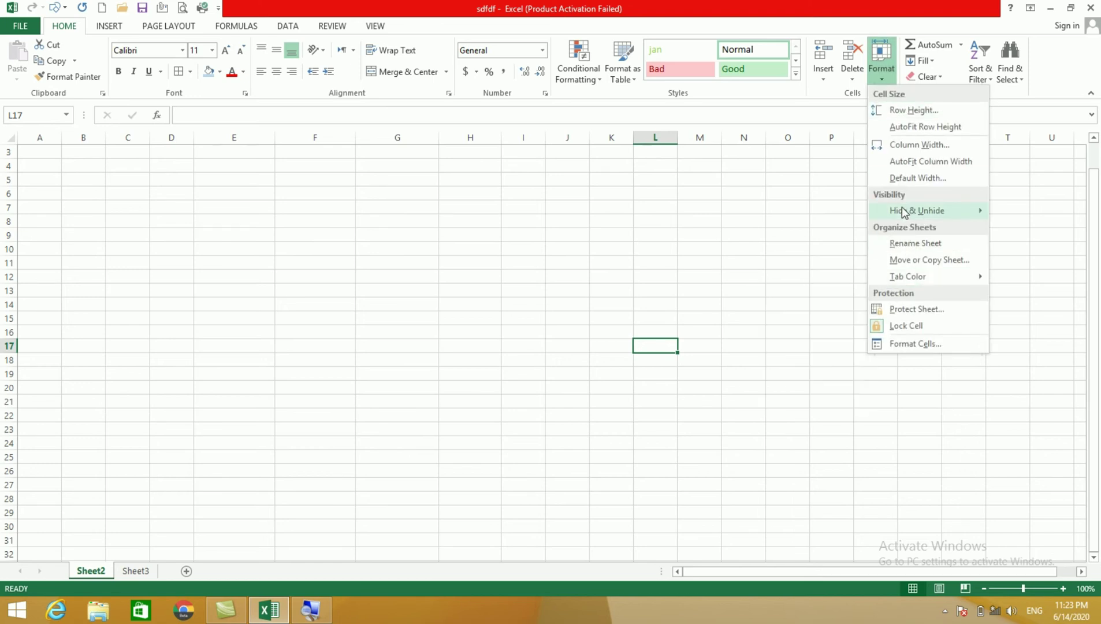
mouse_move(916, 211)
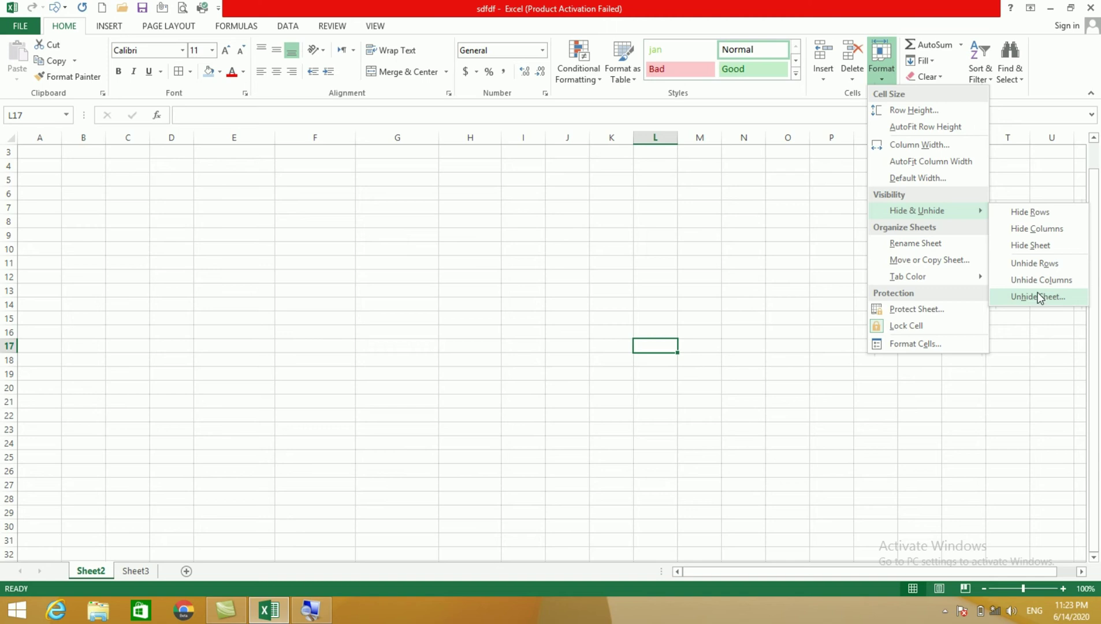
left_click(1039, 298)
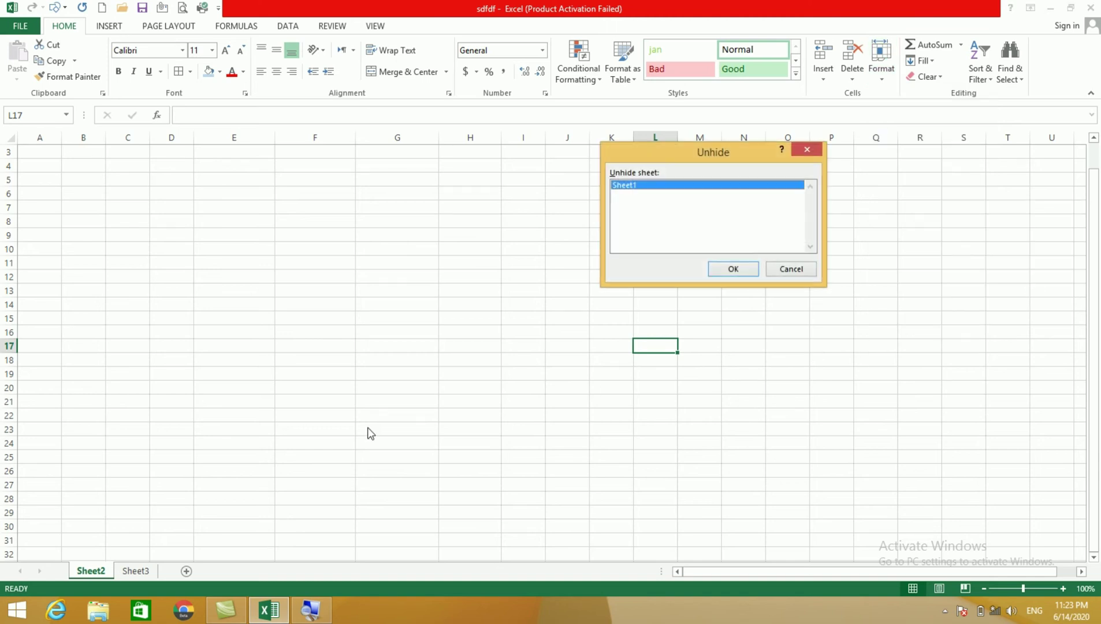
left_click(725, 269)
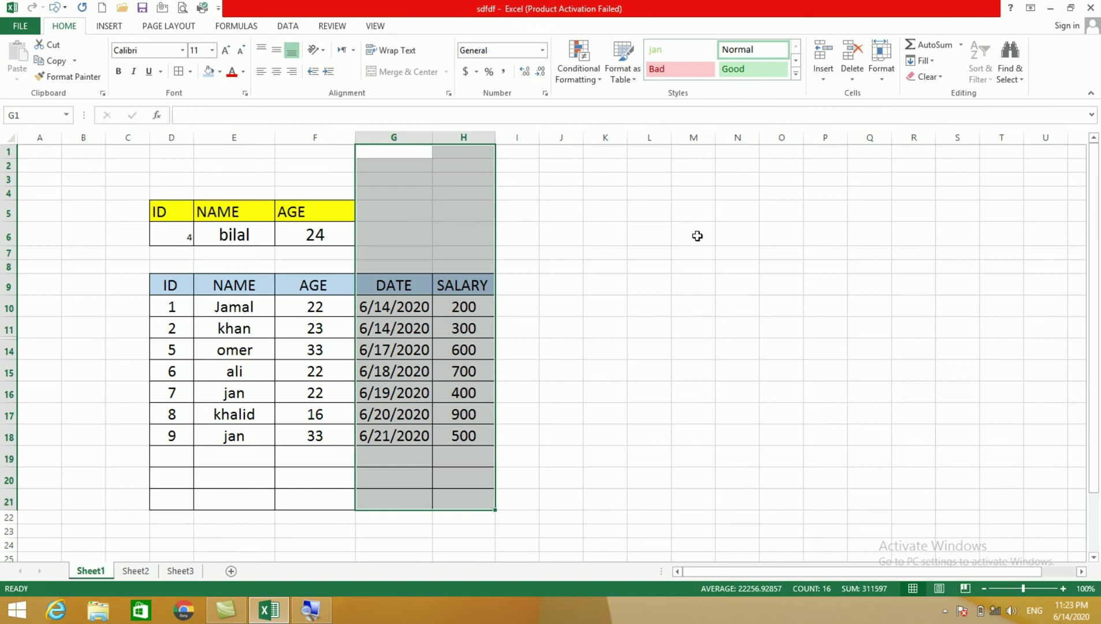
left_click(882, 68)
mouse_move(811, 332)
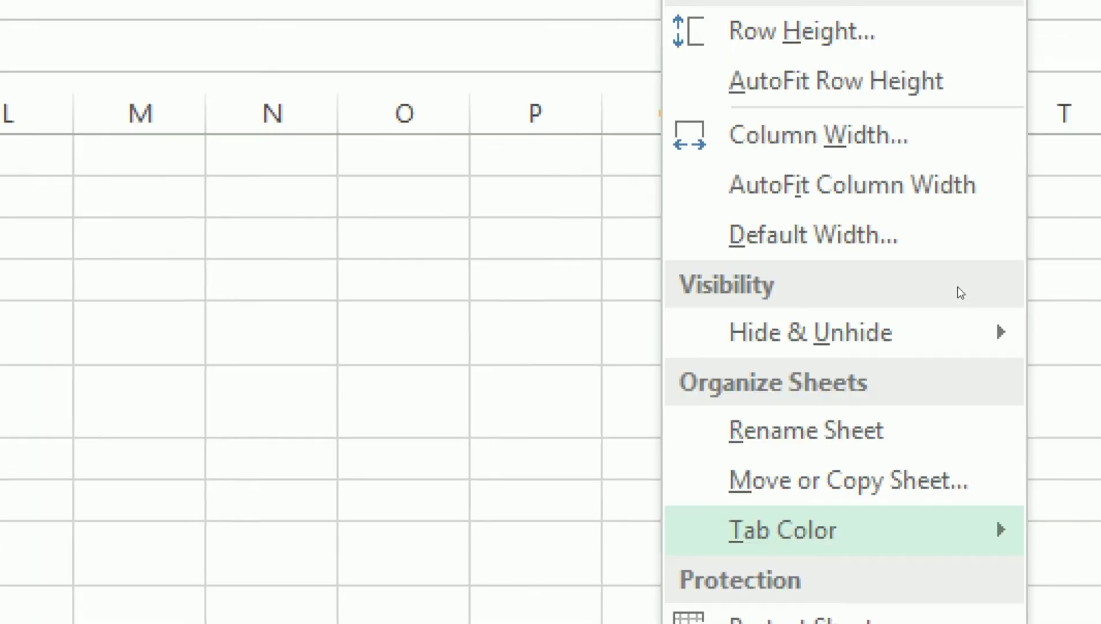
Rename the first sheet to 'student table 1', then switch to Sheet2.
key("r")
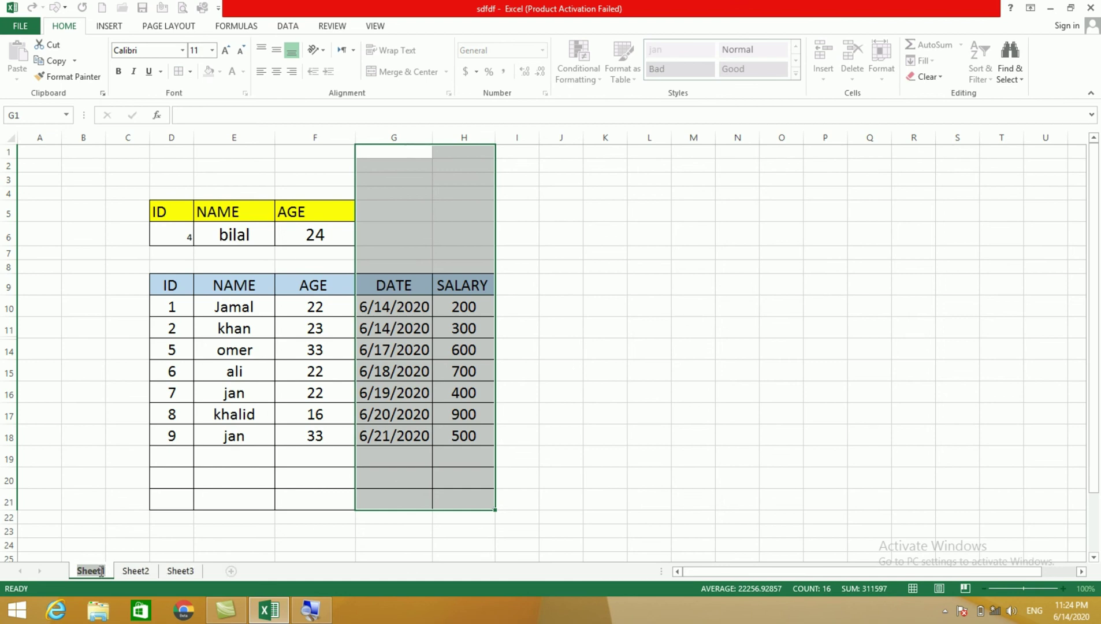
type("student table 1")
key("Return")
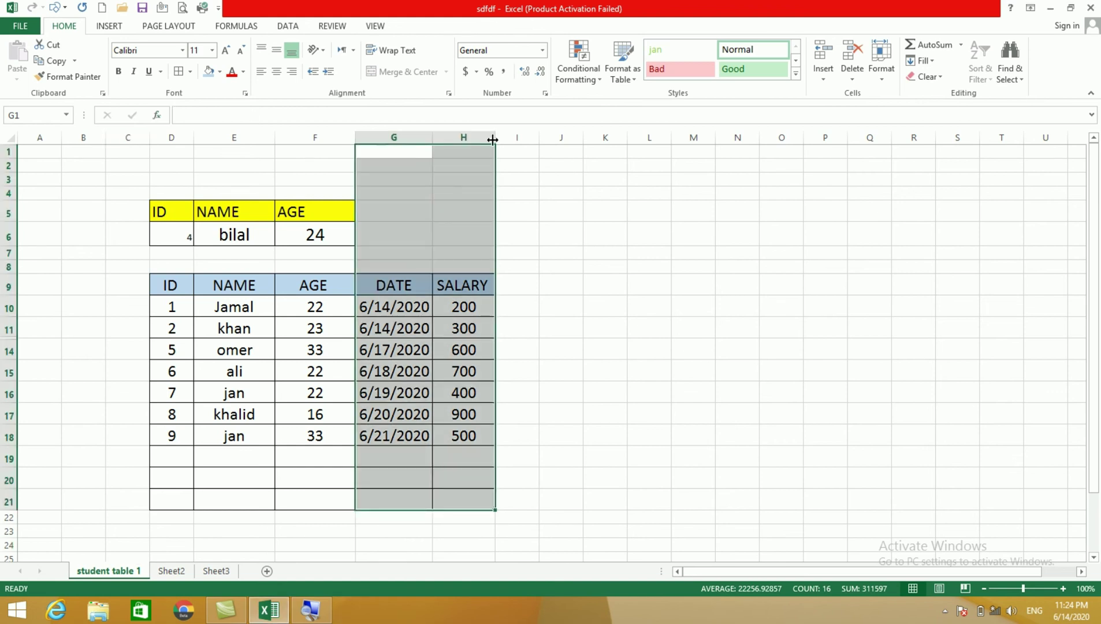
left_click(883, 77)
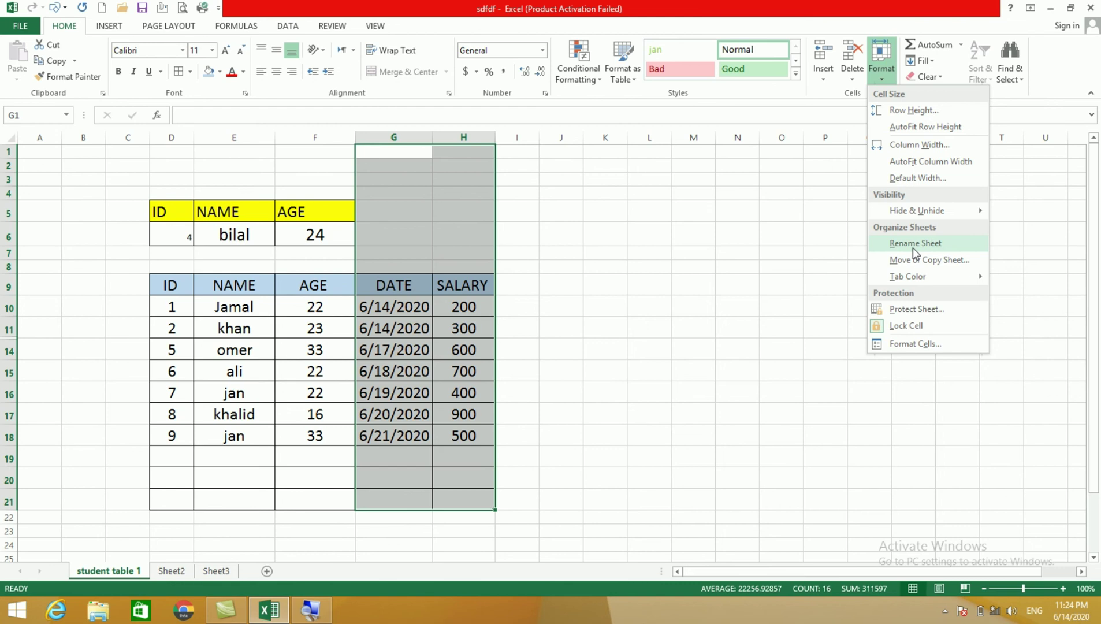
left_click(171, 570)
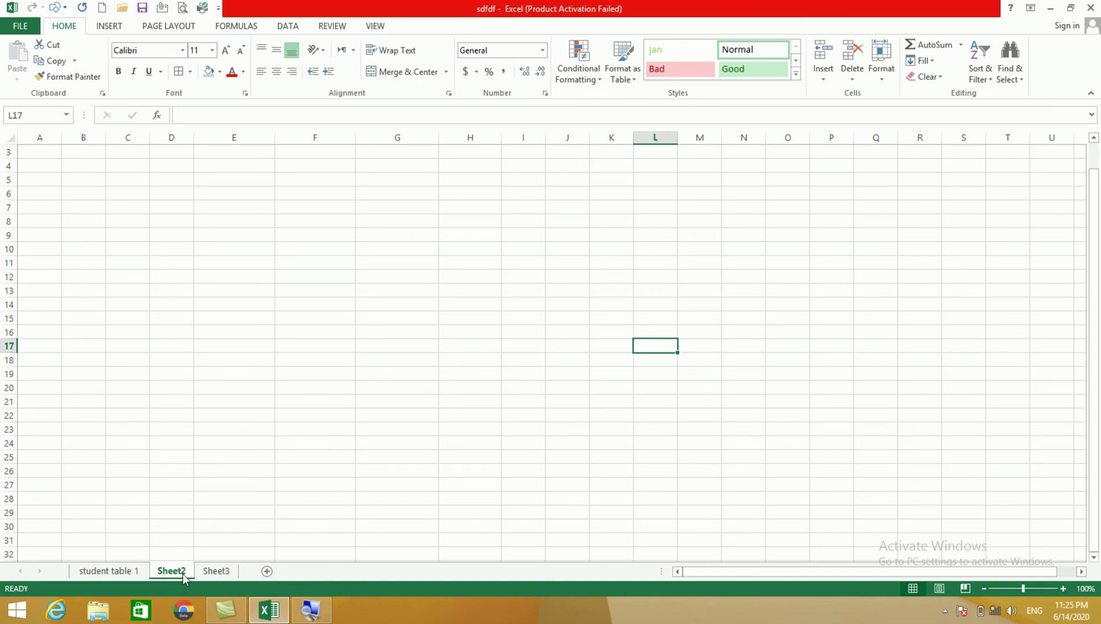
Rename Sheet2 to 'stdtable 2' from its tab menu, then return to 'student table 1'.
right_click(178, 575)
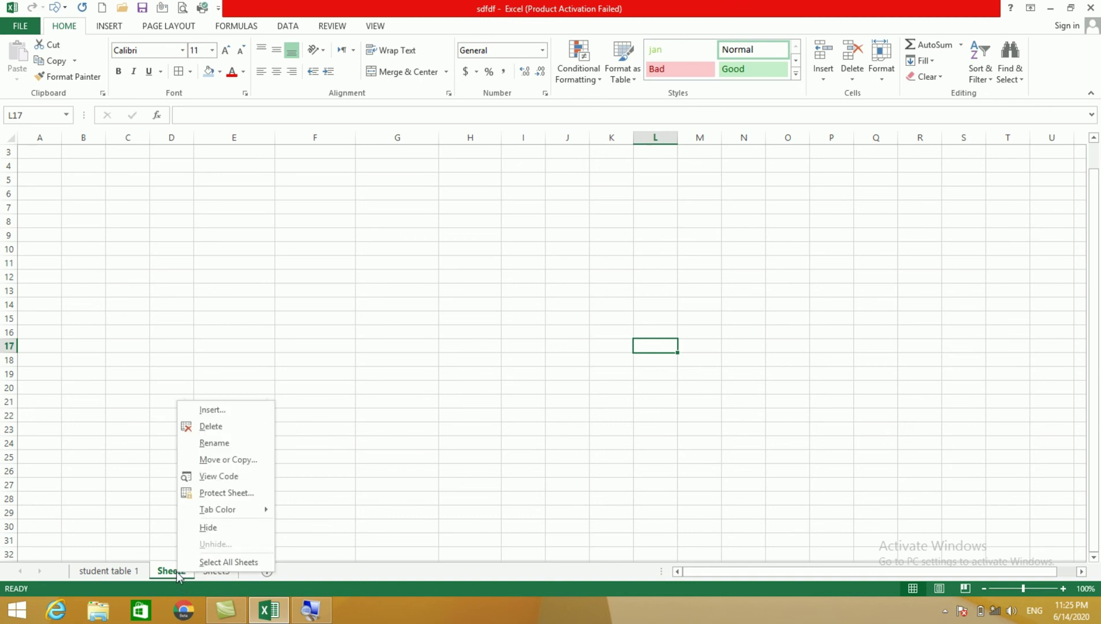
left_click(223, 485)
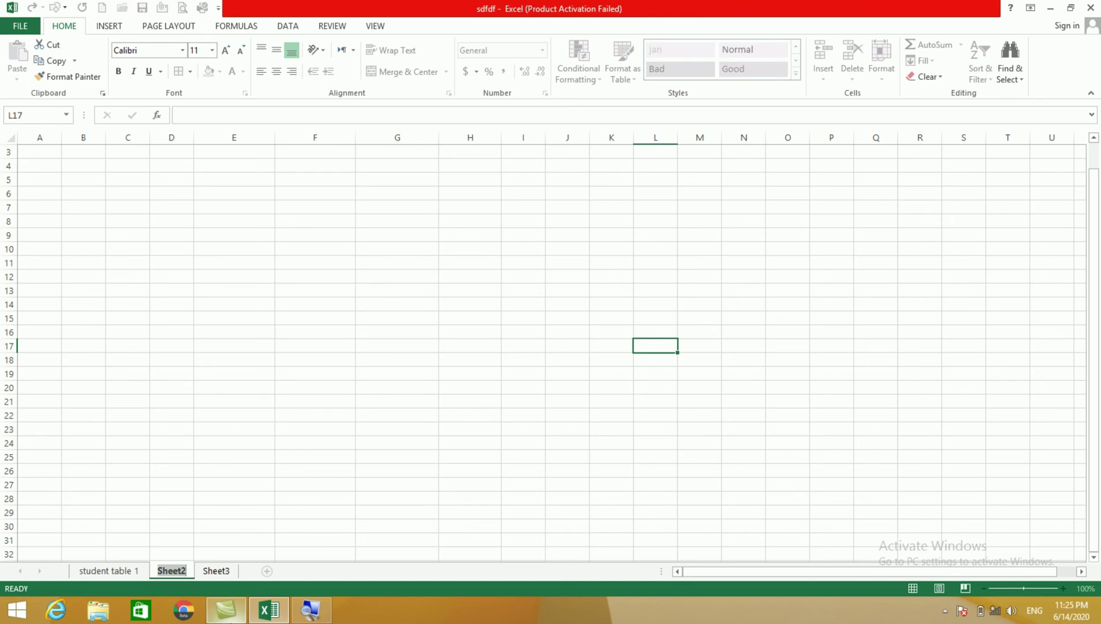
type("st")
key("BackSpace")
type("d")
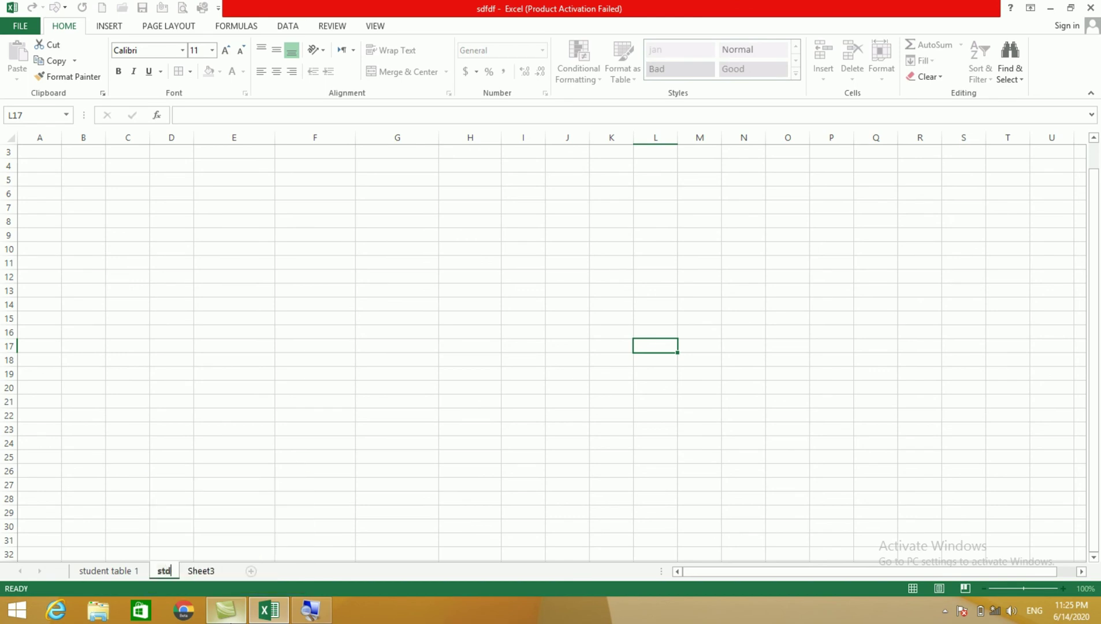
type("table")
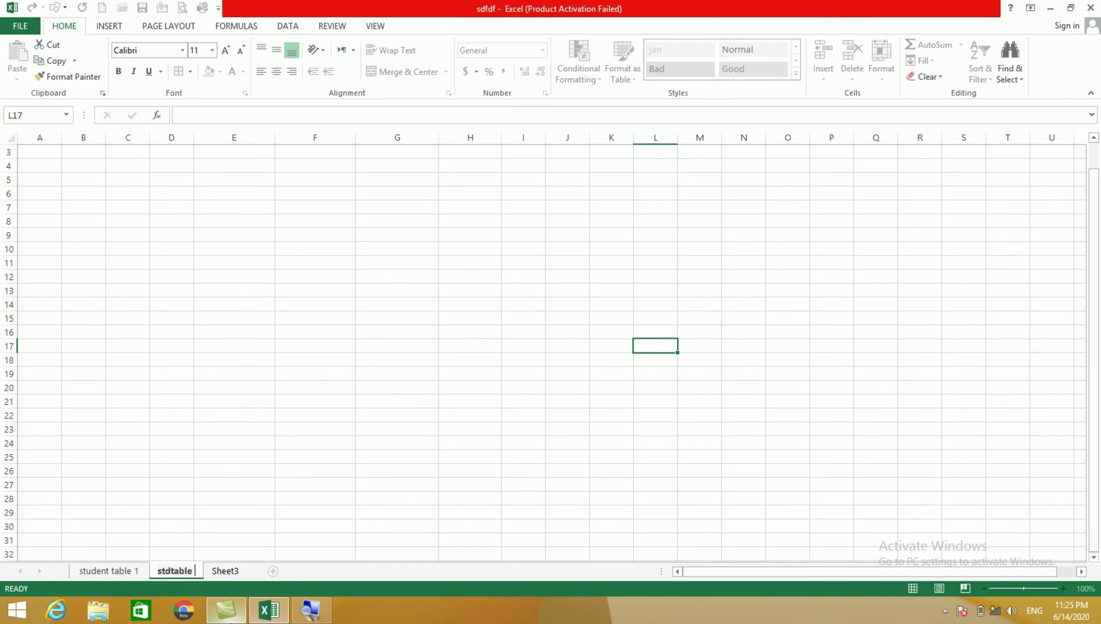
type(" 2")
key("Return")
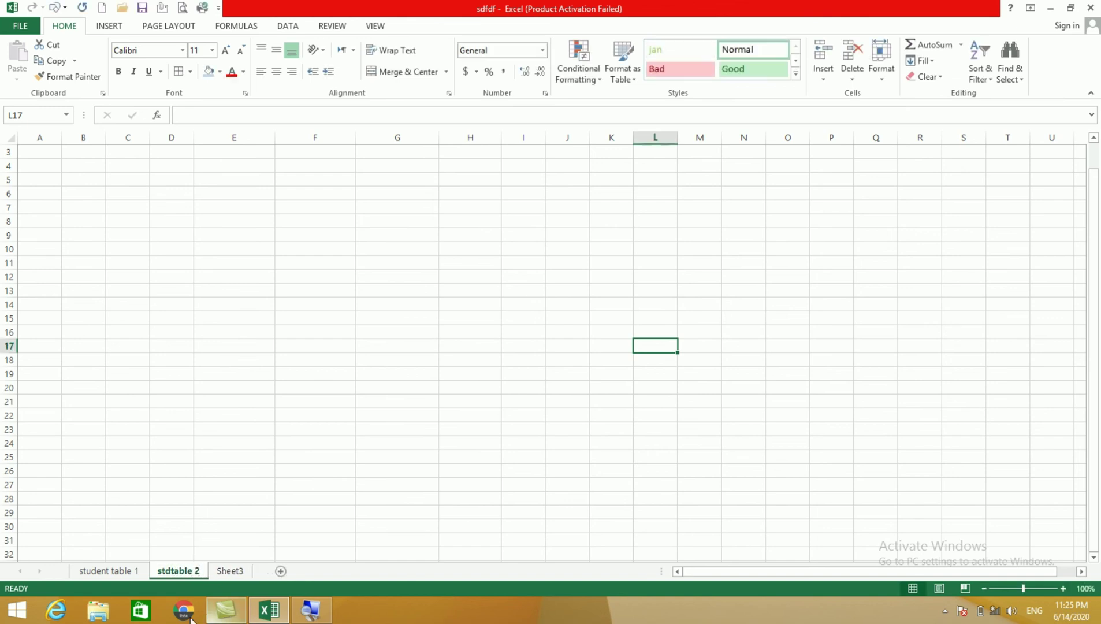
left_click(278, 412)
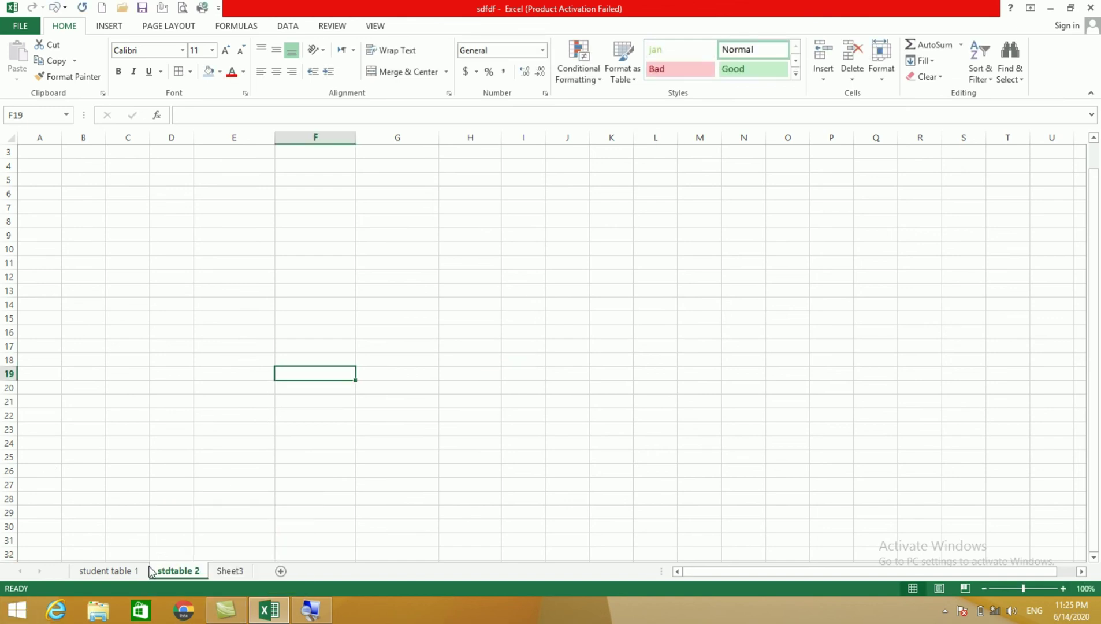
left_click(124, 570)
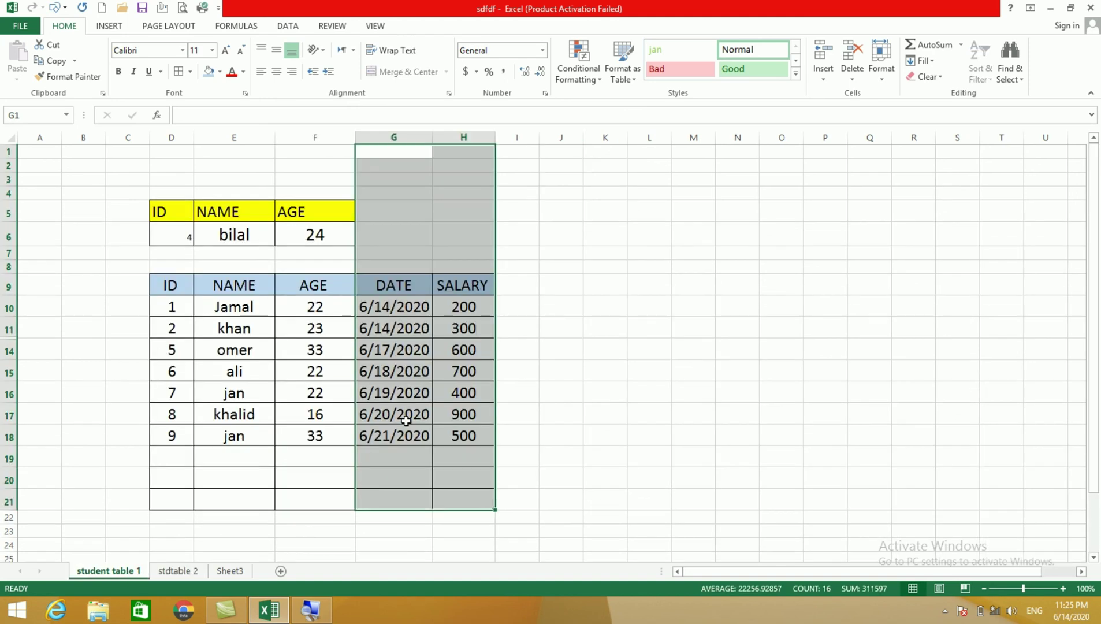
left_click(638, 332)
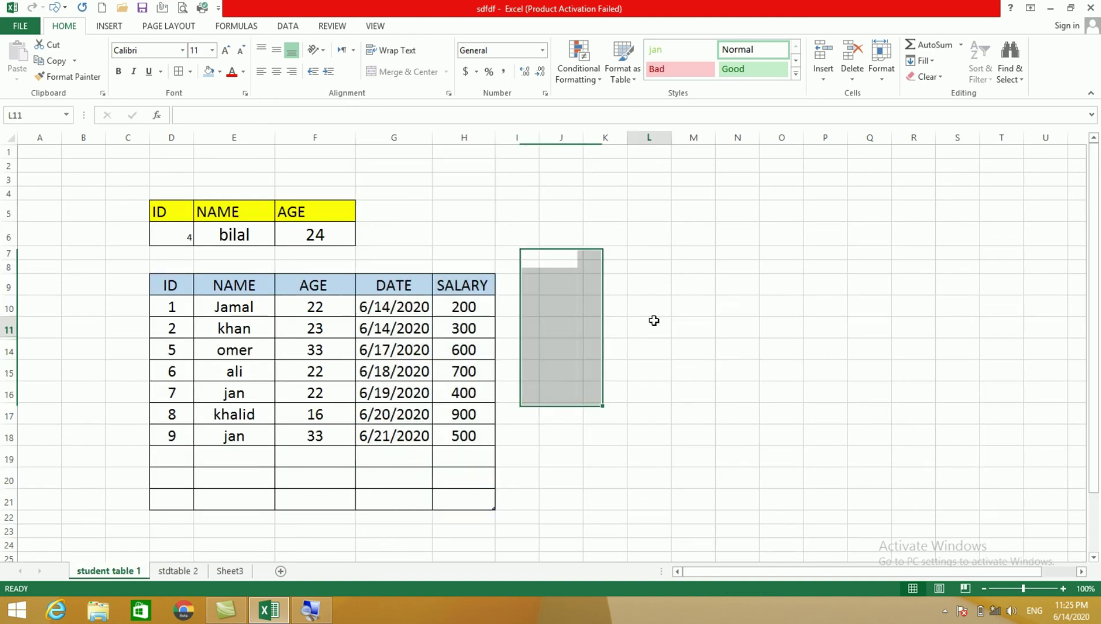
Copy the 'student table 1' sheet to the end of the workbook using Move or Copy with 'Create a copy' ticked.
left_click(881, 64)
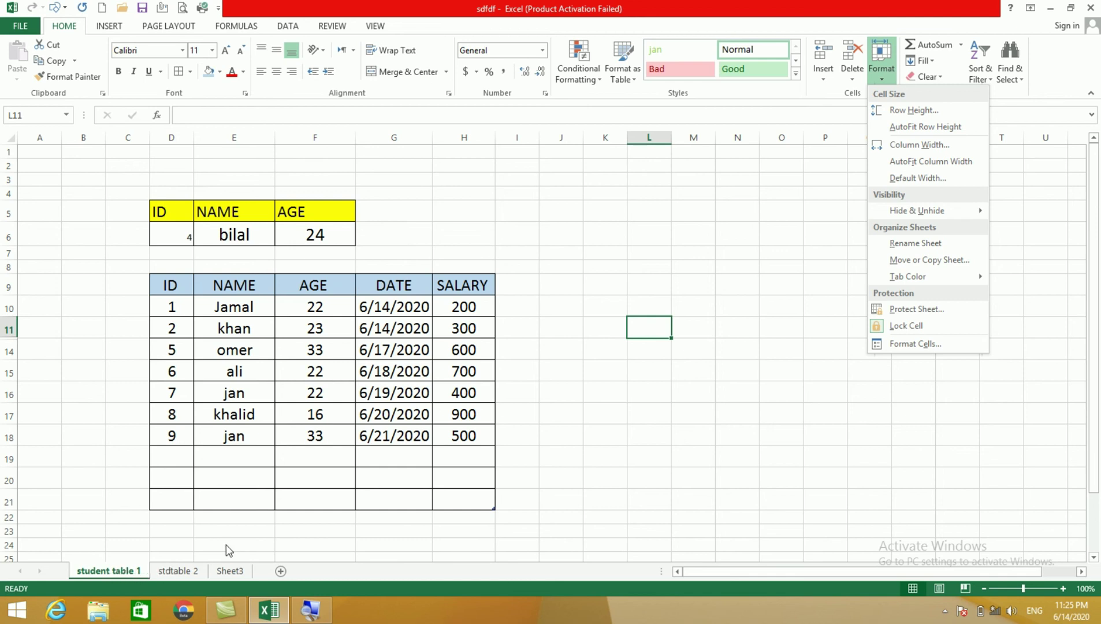
left_click(929, 260)
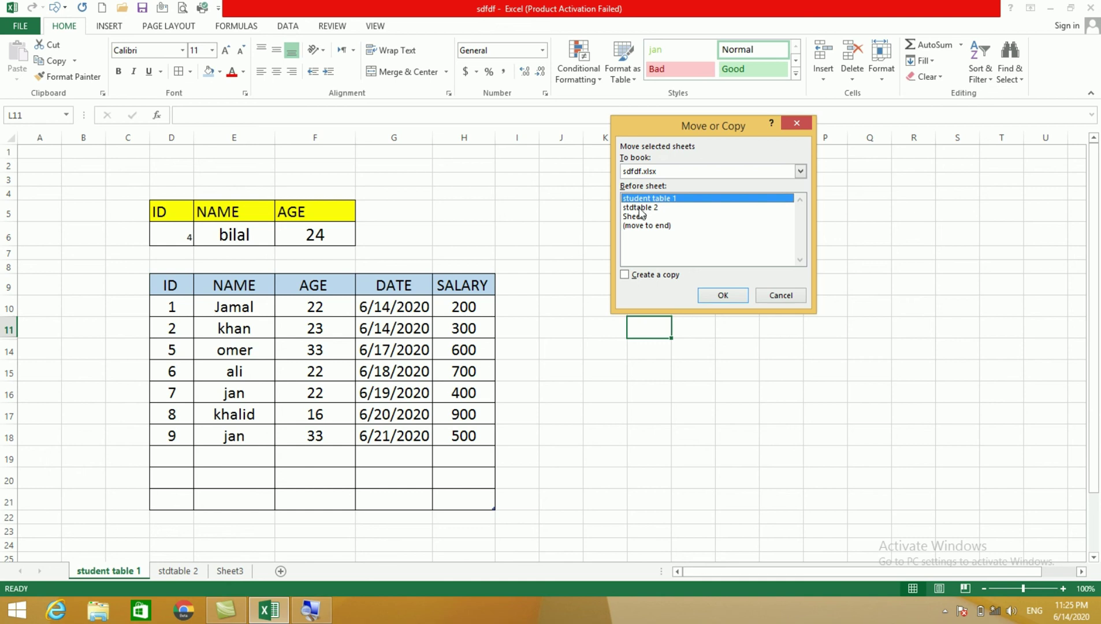
left_click(639, 207)
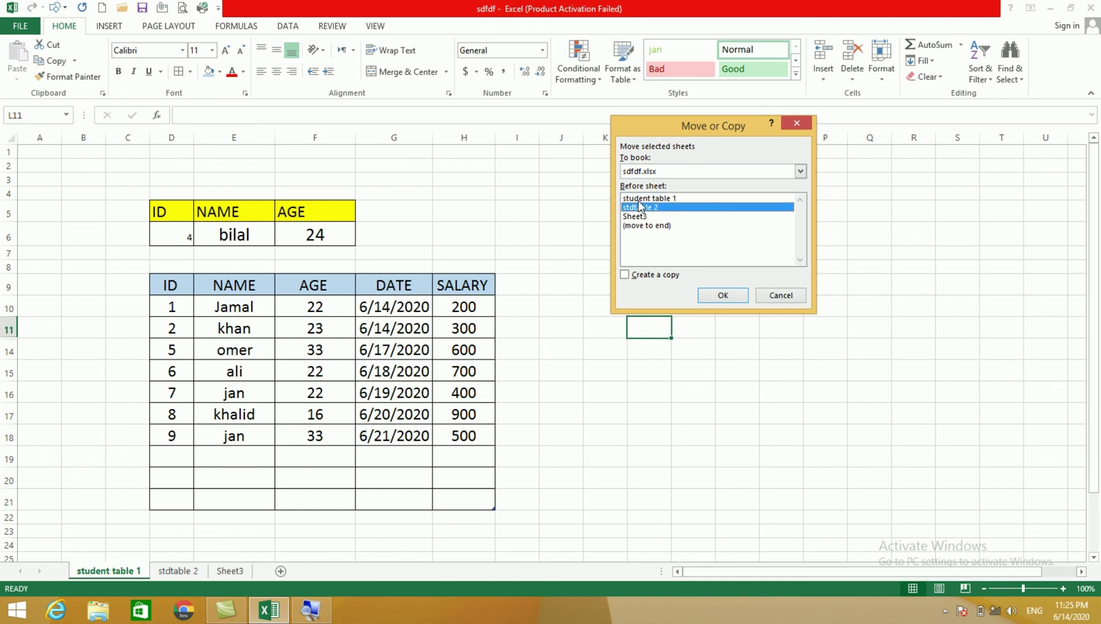
left_click(638, 199)
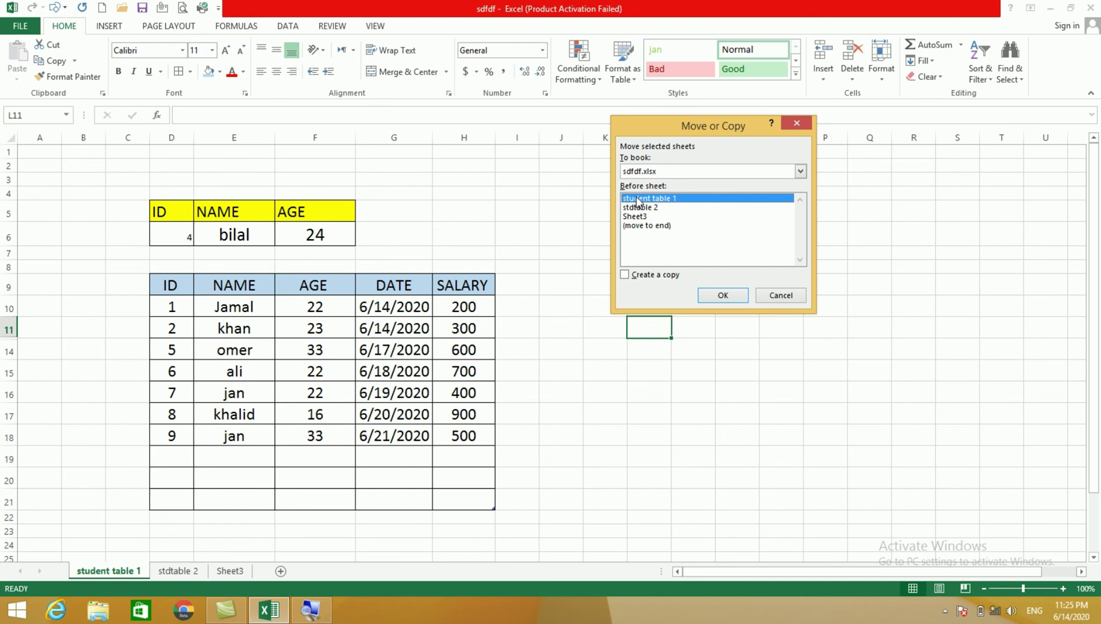
left_click(625, 274)
left_click(637, 227)
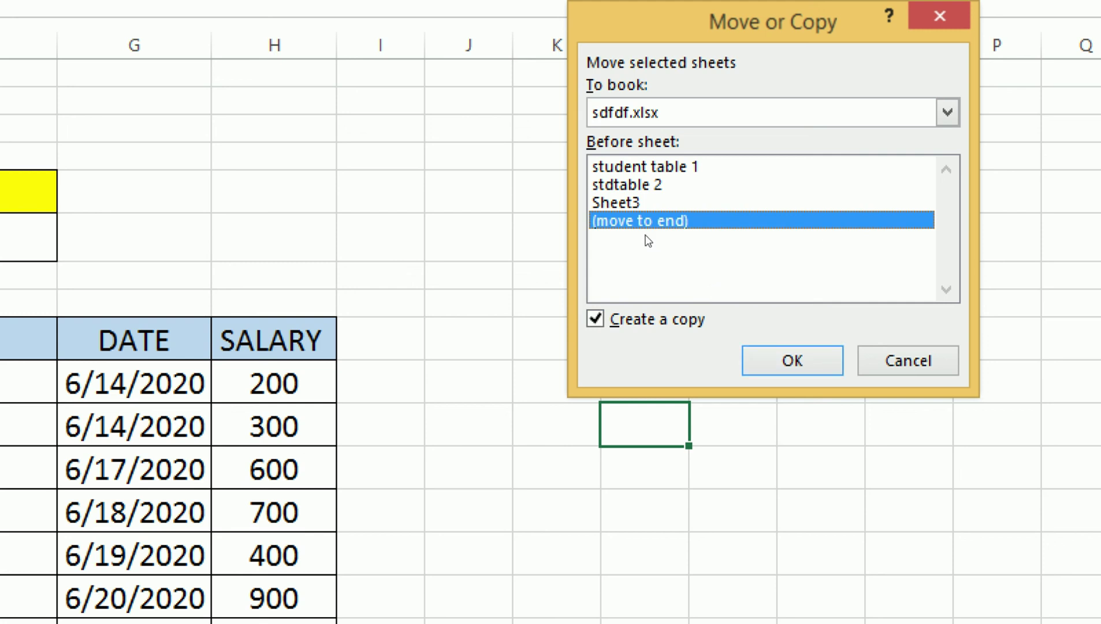
key("Return")
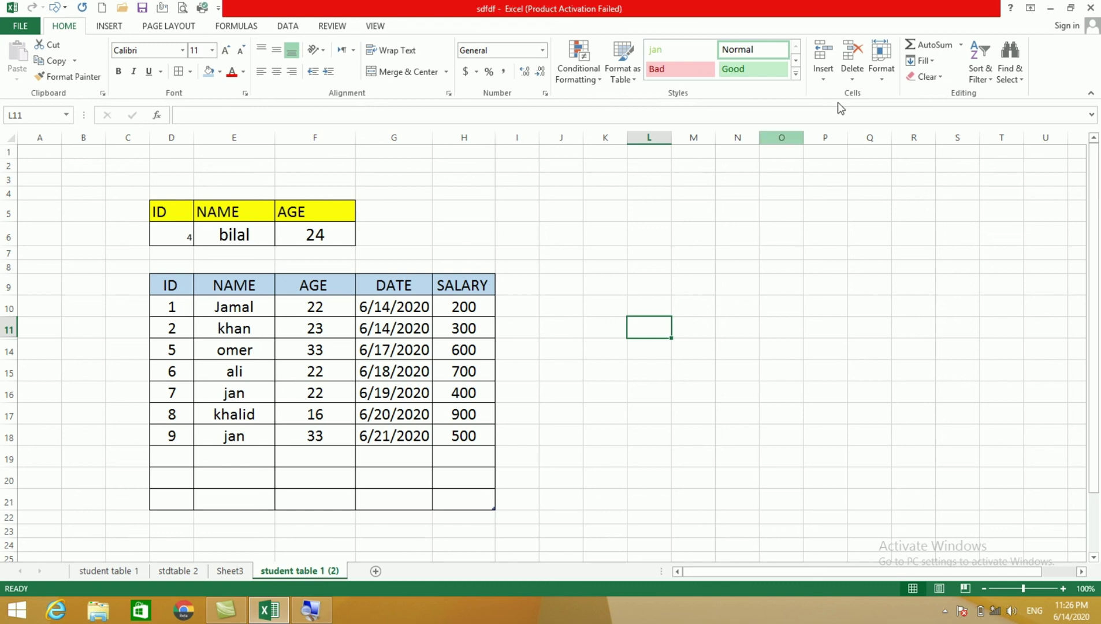
Give the 'student table 1' sheet tab a red tab colour, then show the 'stdtable 2' sheet.
left_click(109, 571)
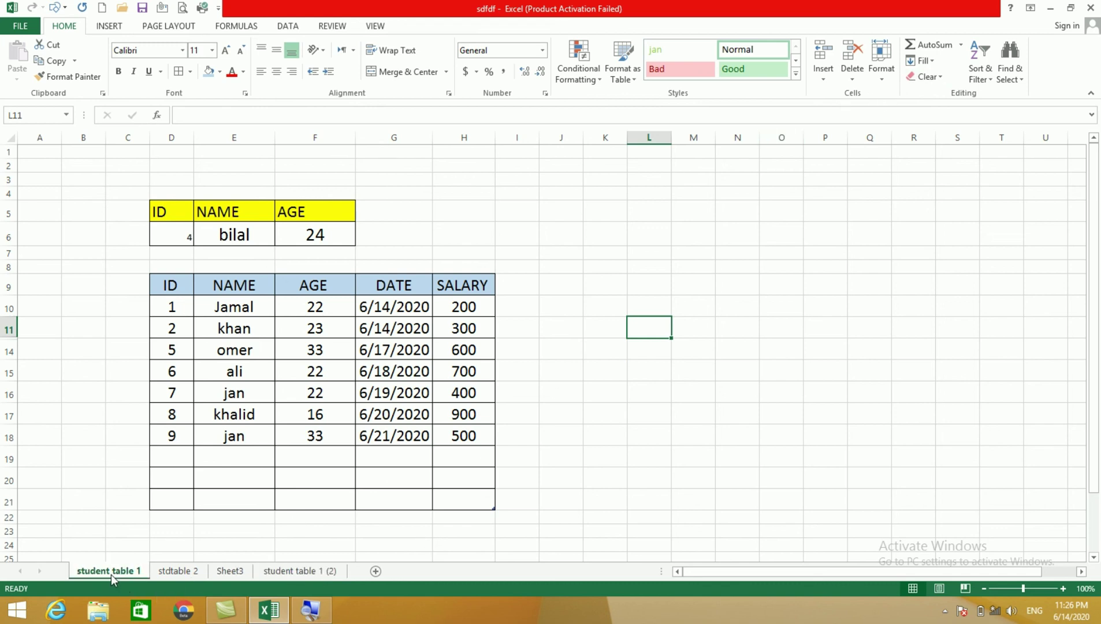
left_click(879, 76)
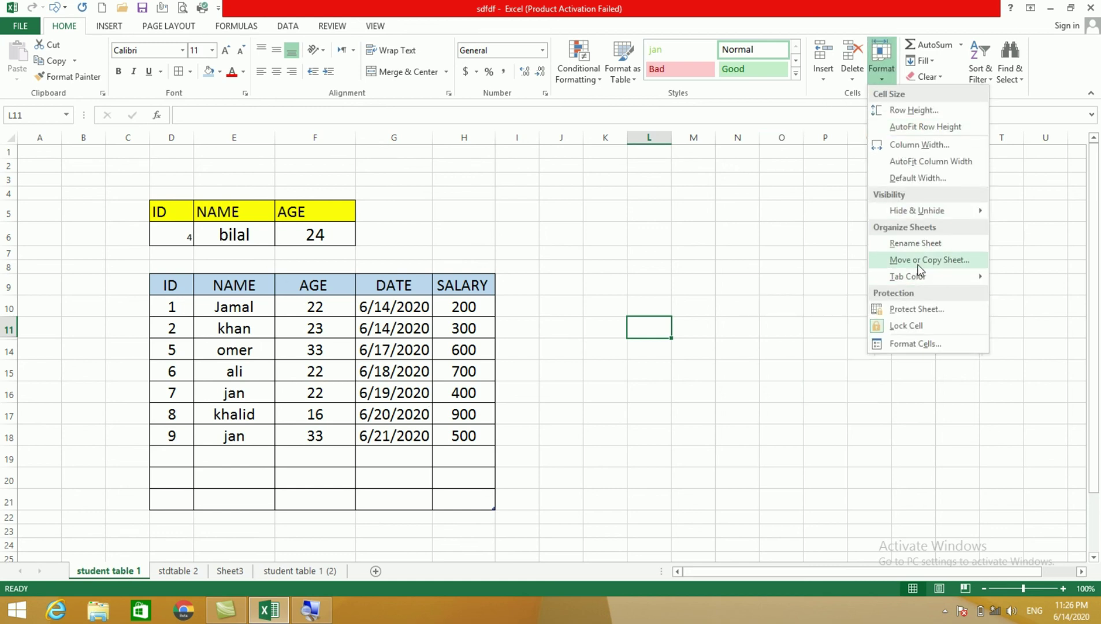
mouse_move(912, 276)
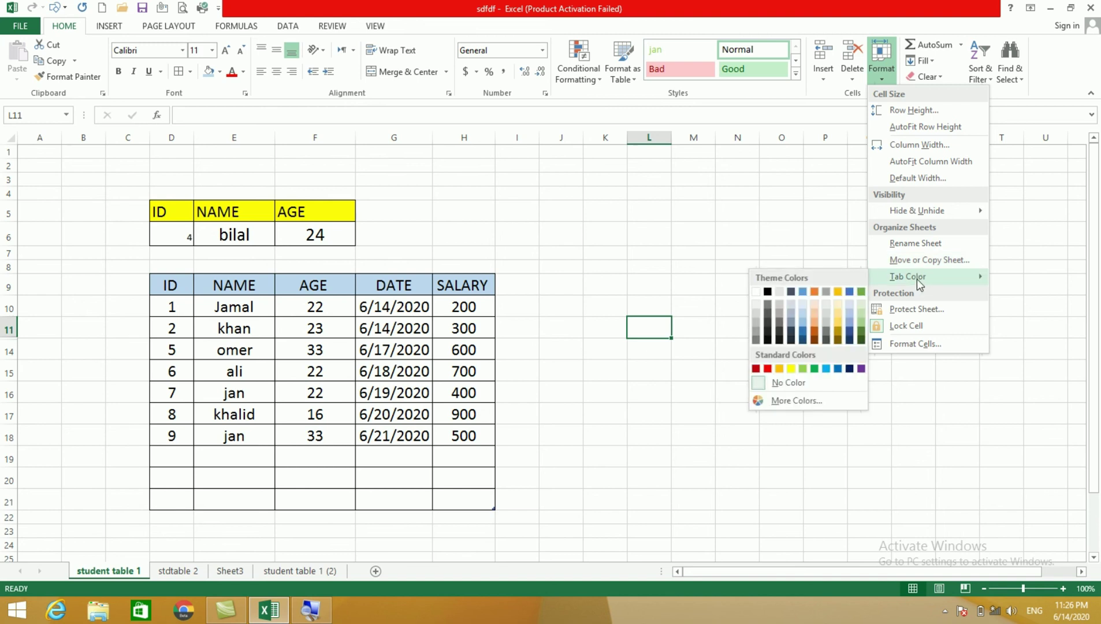
left_click(107, 571)
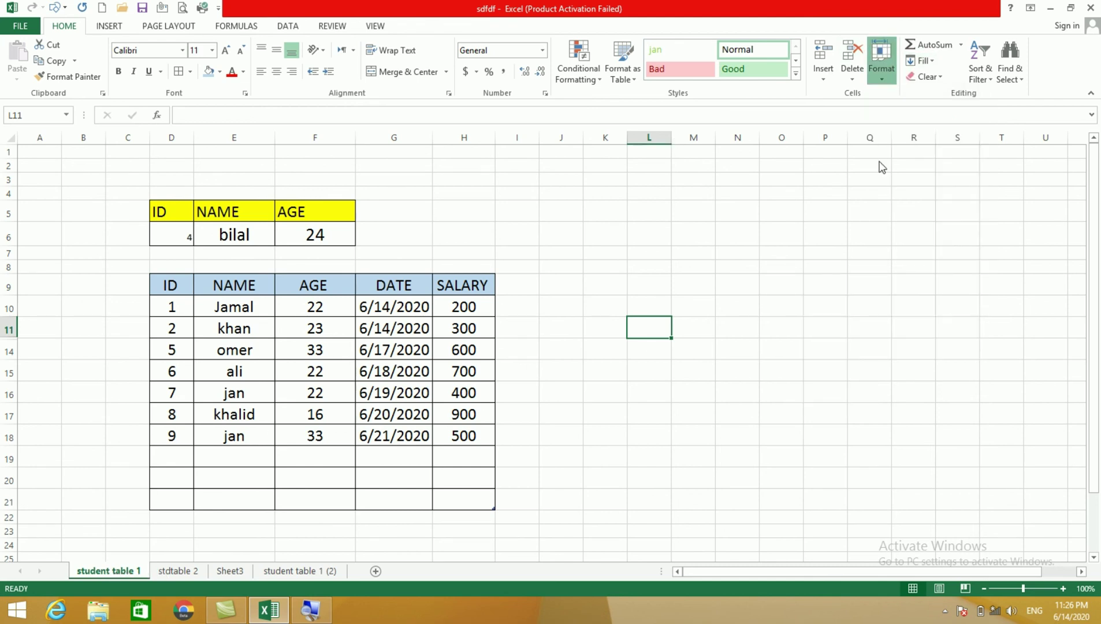
left_click(883, 69)
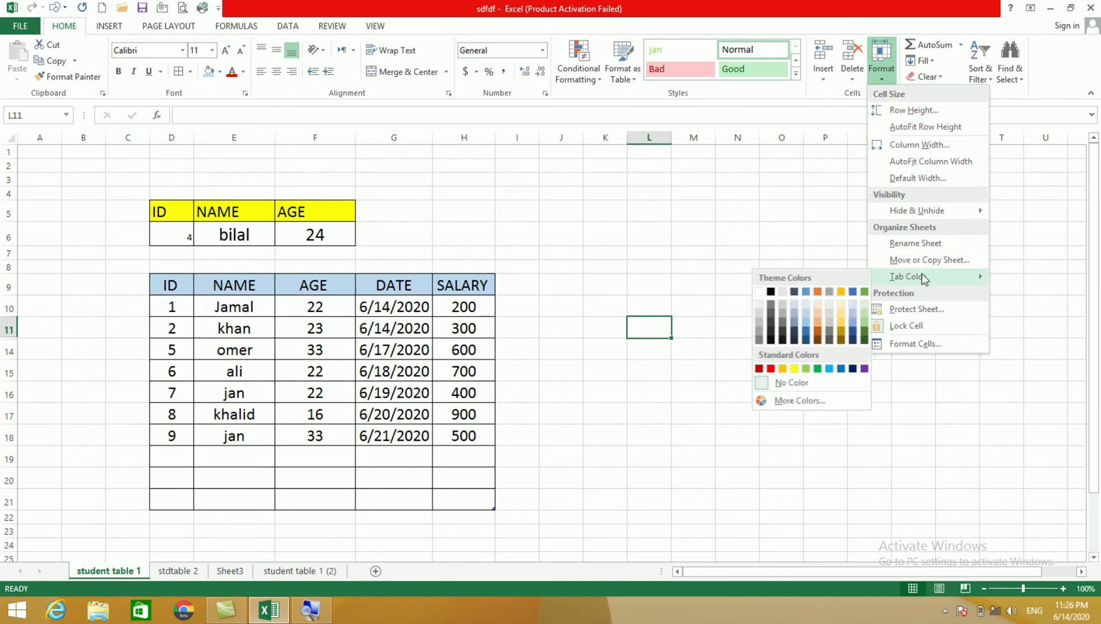
left_click(767, 368)
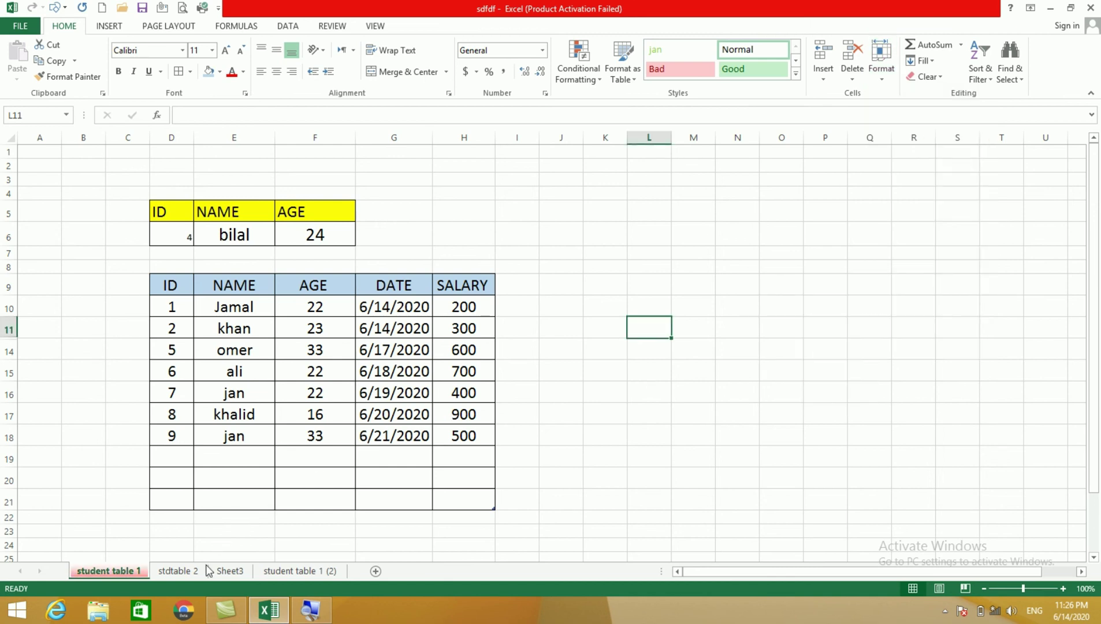
left_click(179, 571)
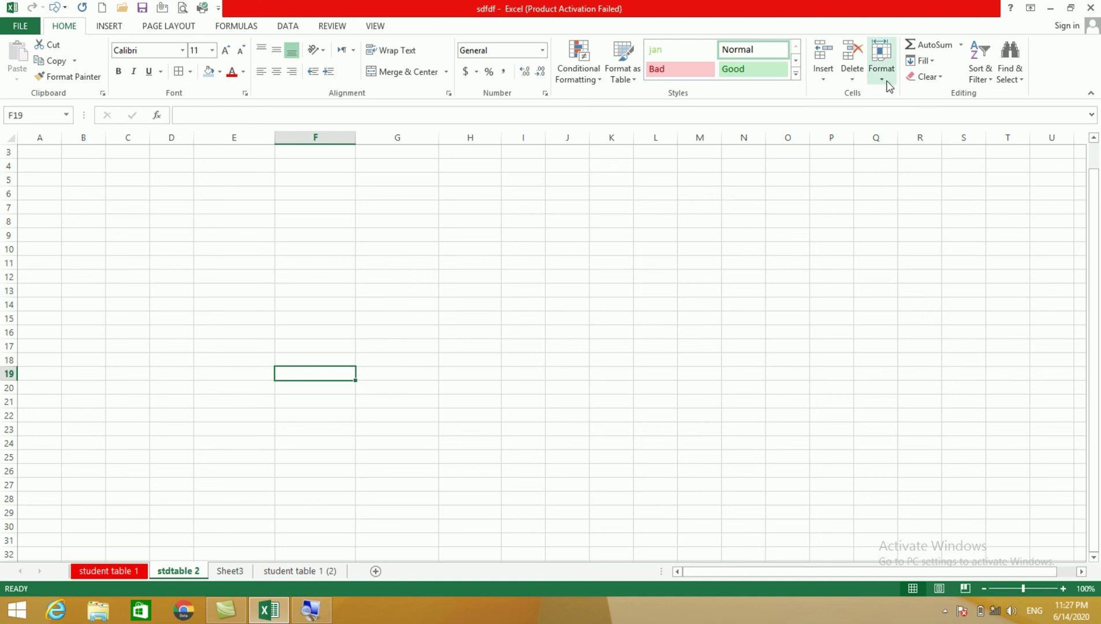
Give the 'stdtable 2' sheet tab a light blue tab colour, then show Sheet3.
left_click(881, 64)
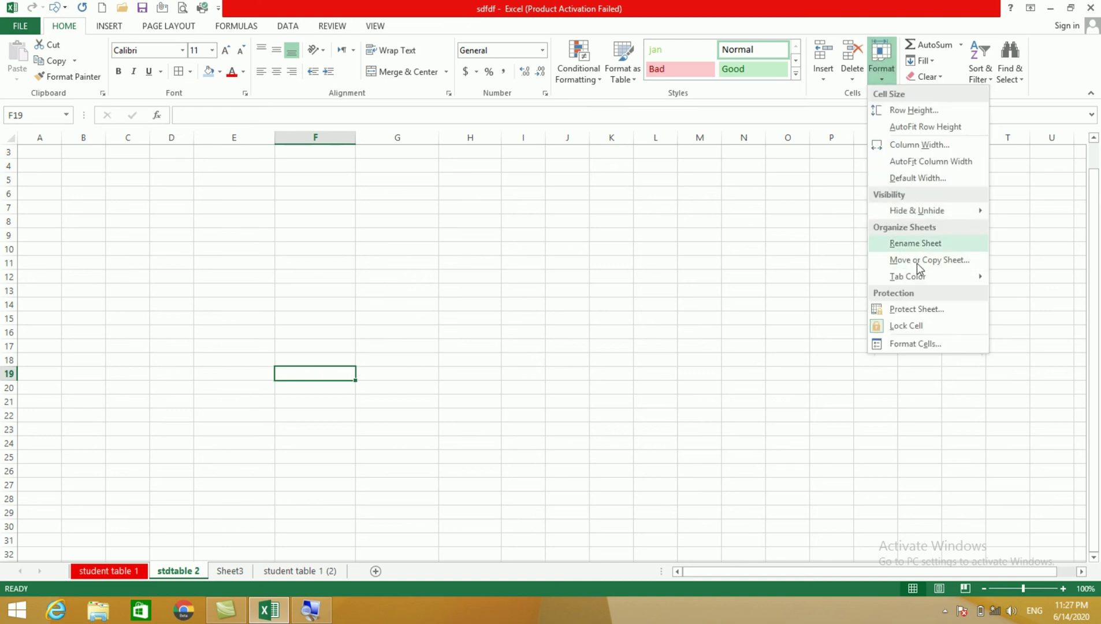
mouse_move(908, 276)
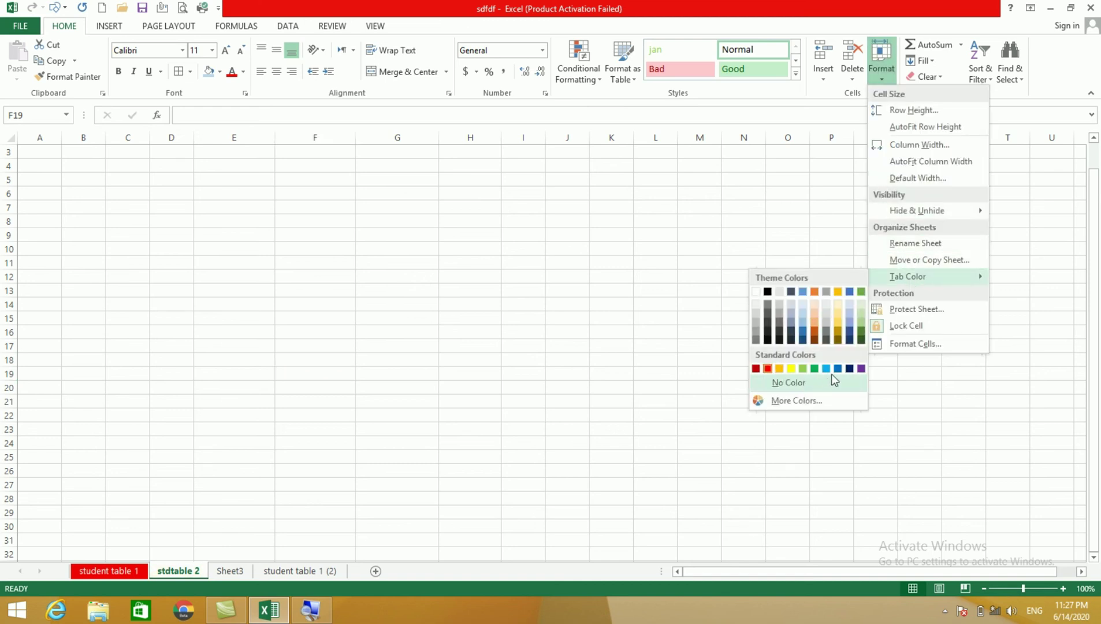
left_click(825, 368)
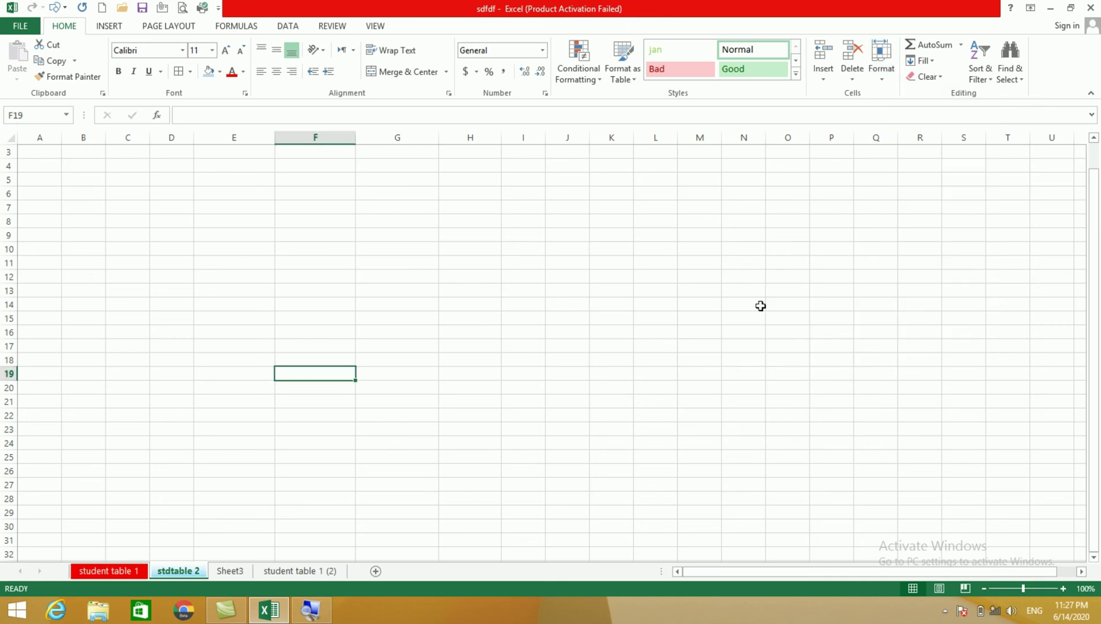
left_click(230, 570)
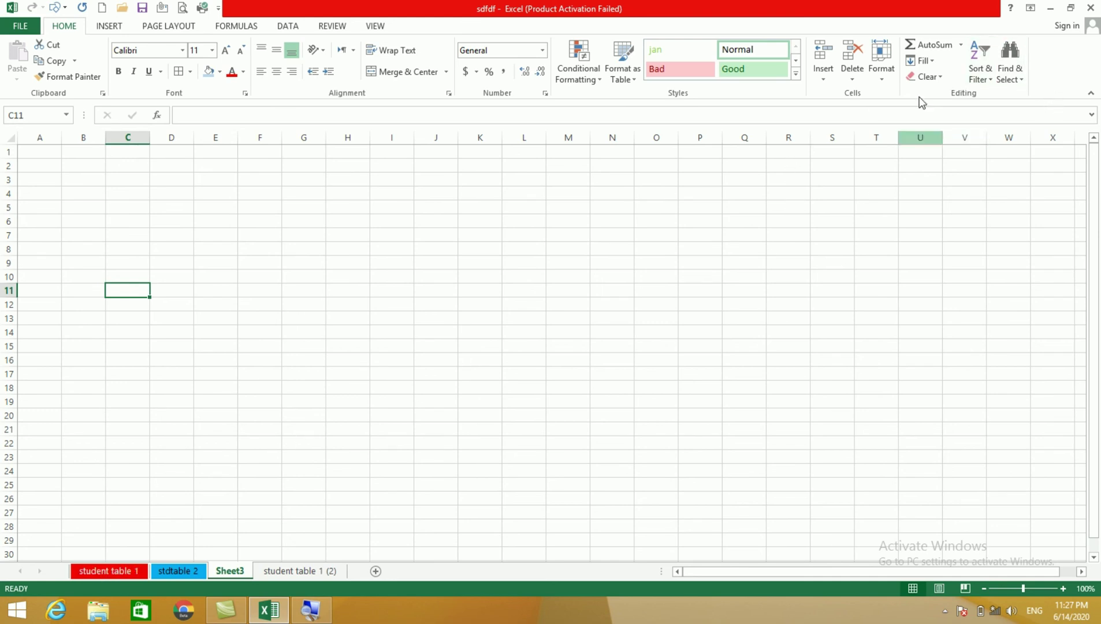
left_click(885, 79)
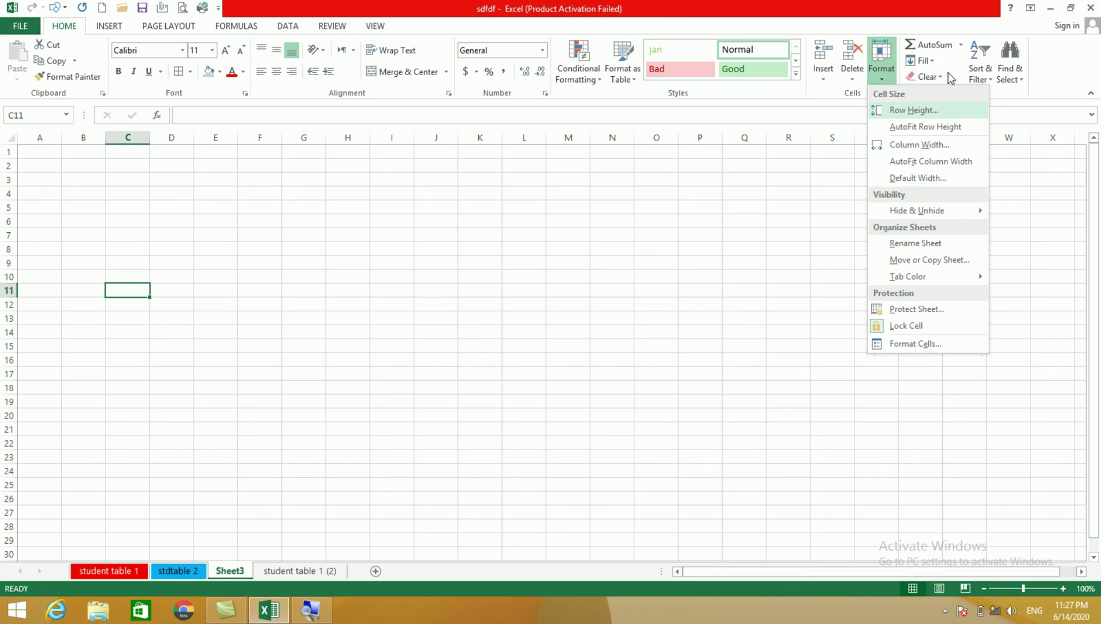
mouse_move(908, 276)
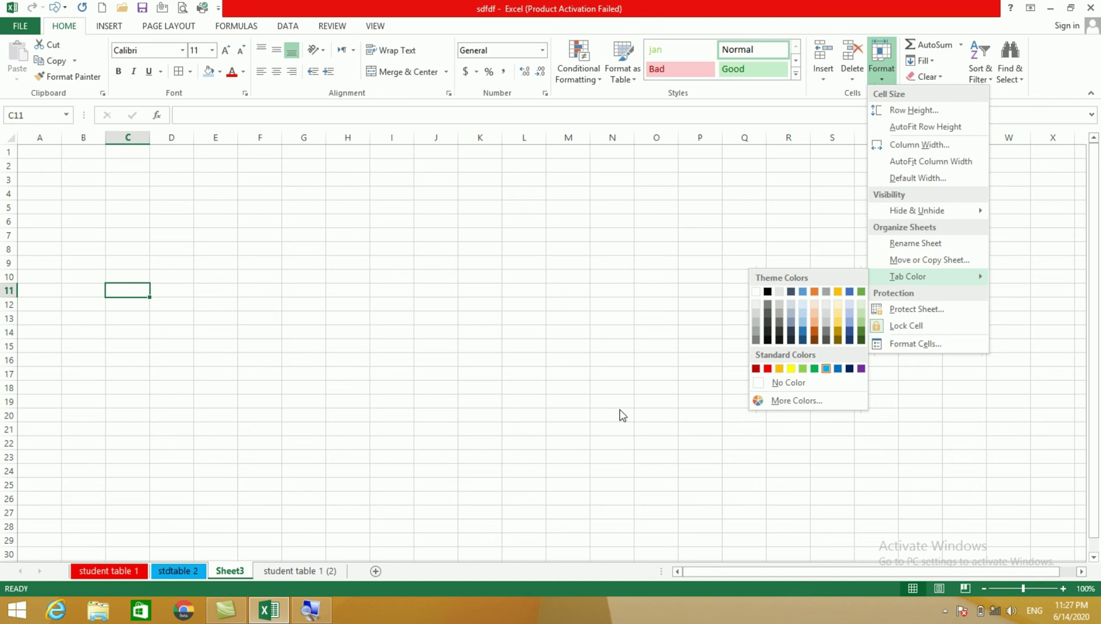
left_click(604, 414)
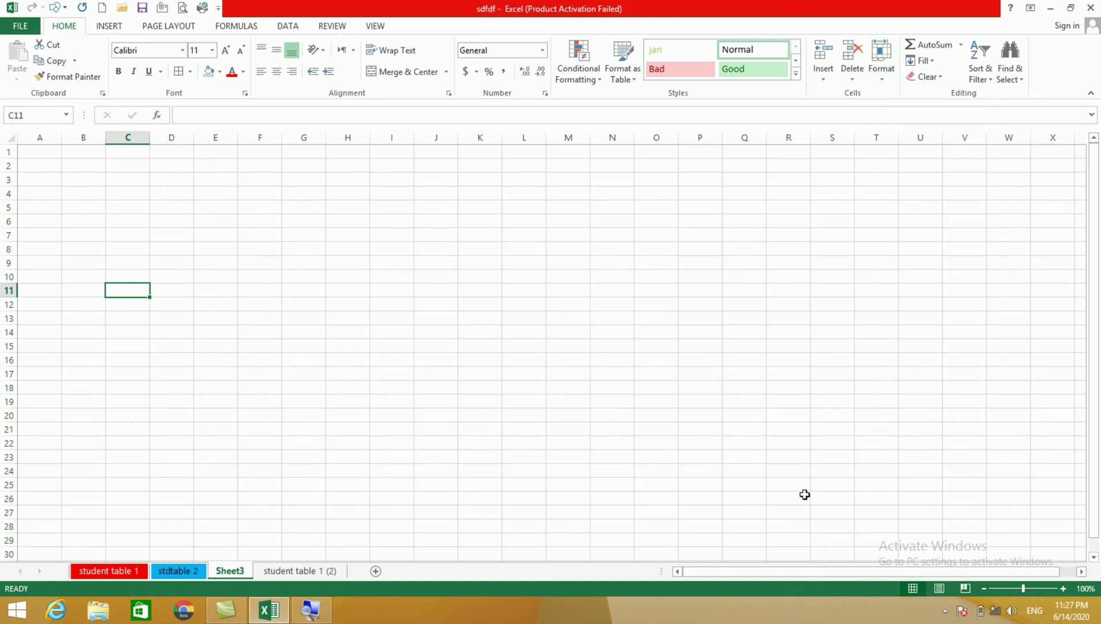